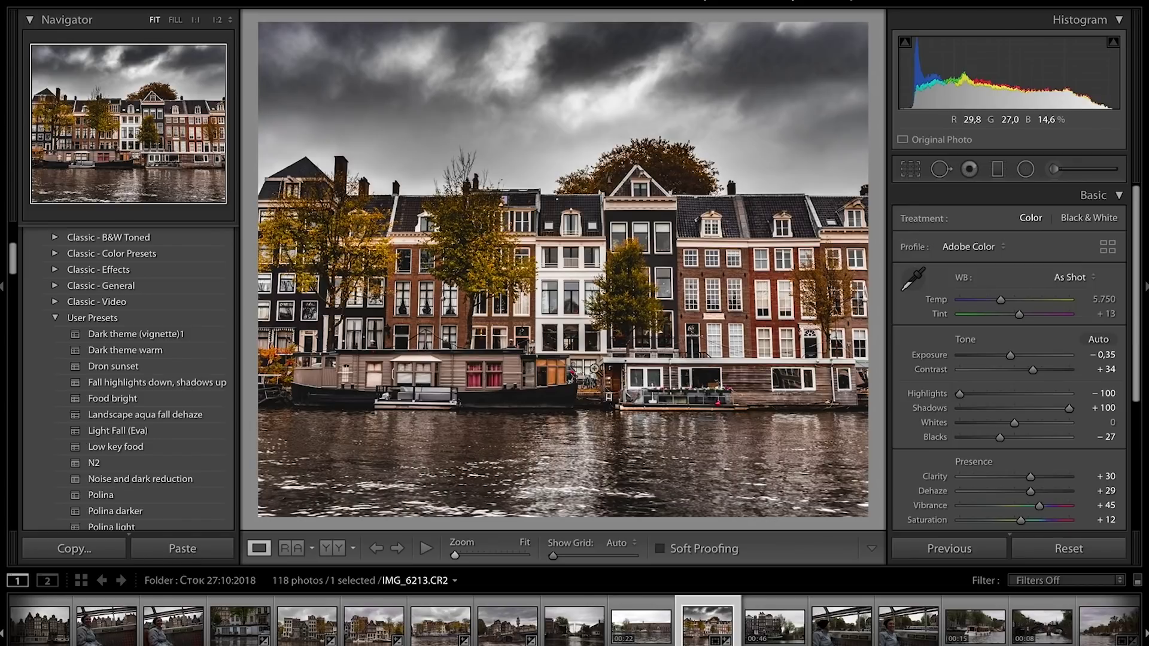
- Load the drawbridge photo IMG_6210 from the filmstrip into the Develop module
left_click(561, 622)
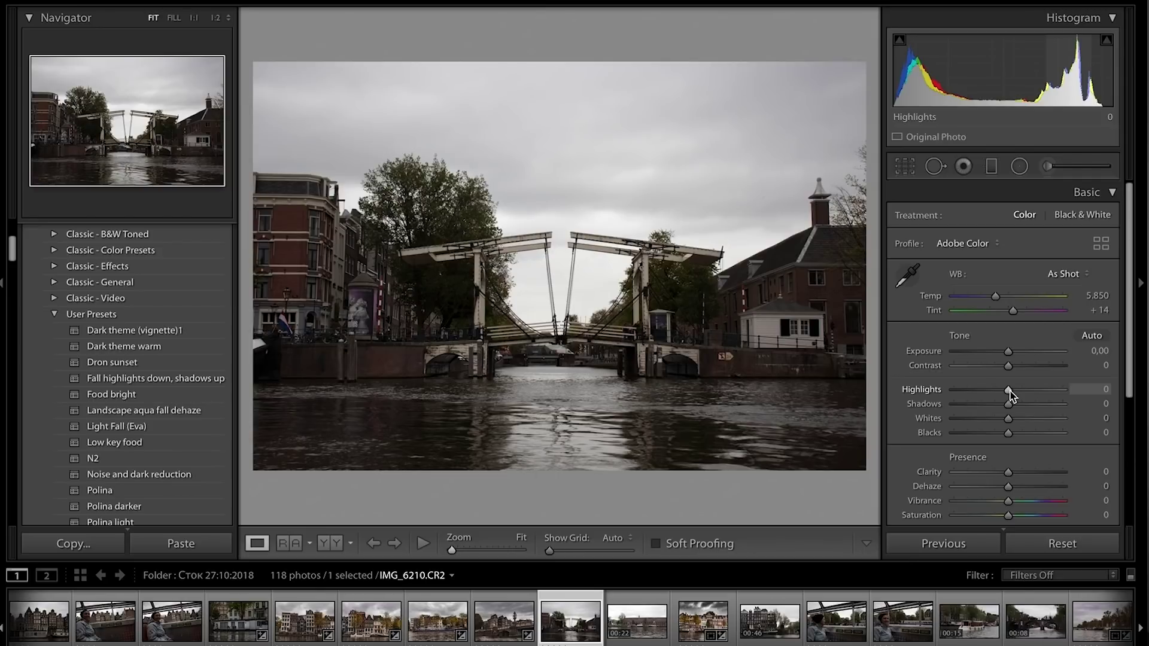
- Set Basic tone to Highlights −86, Shadows +65 and Blacks −21
left_click_drag(996, 397, 967, 395)
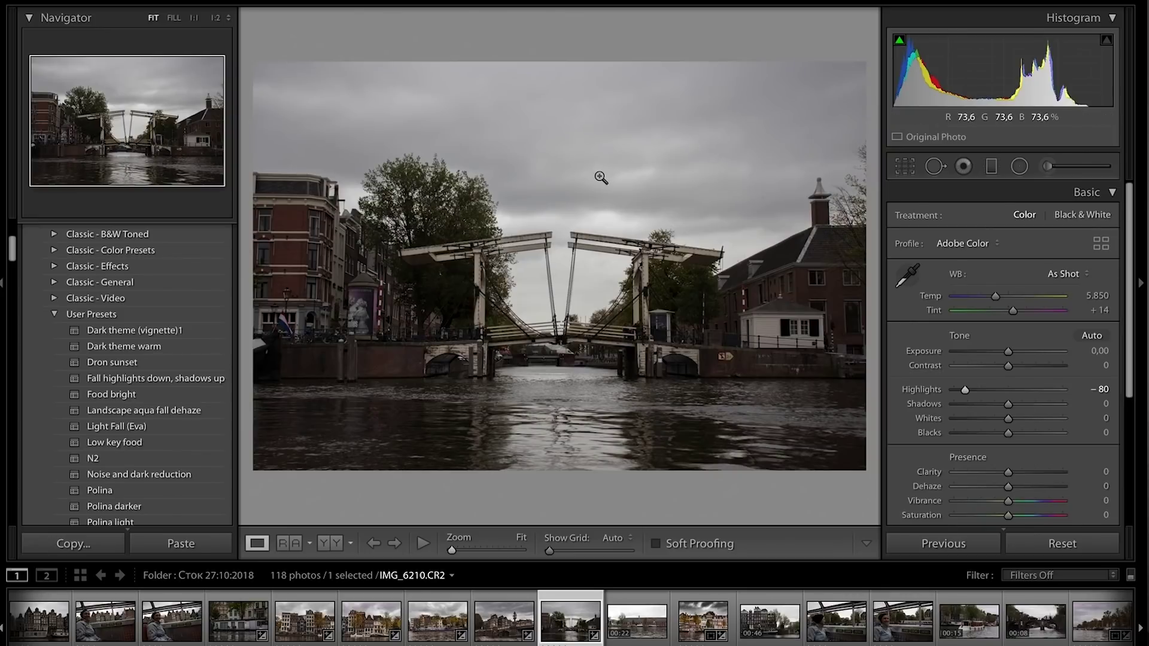
scroll(995, 371, "down", 1)
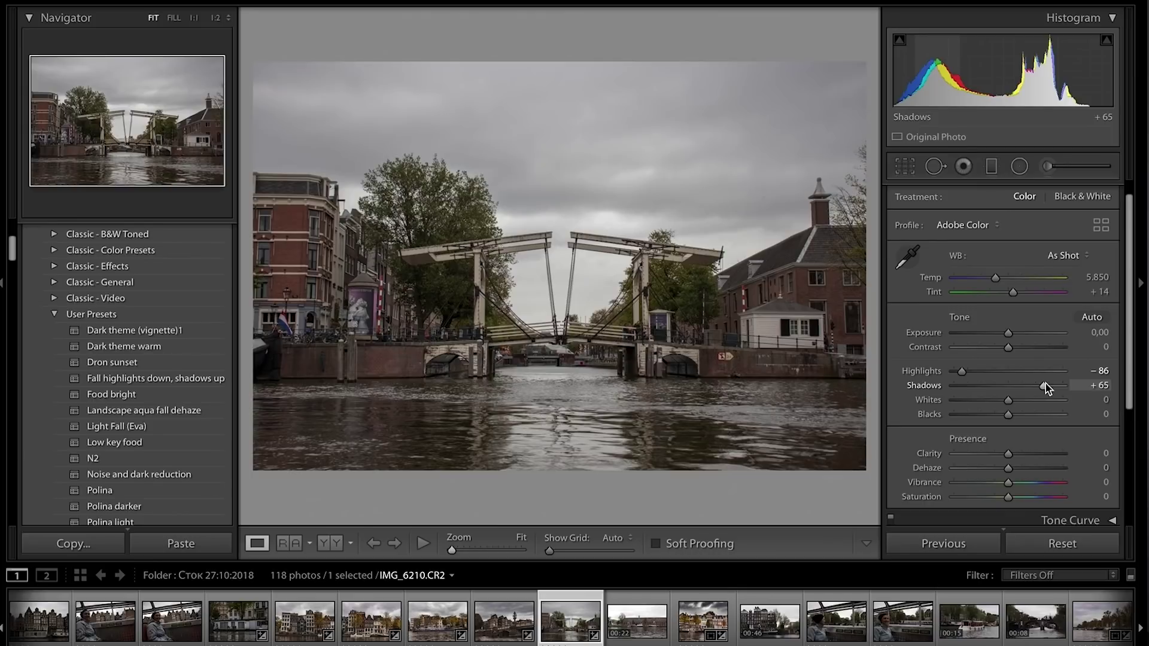
scroll(1046, 387, "down", 1)
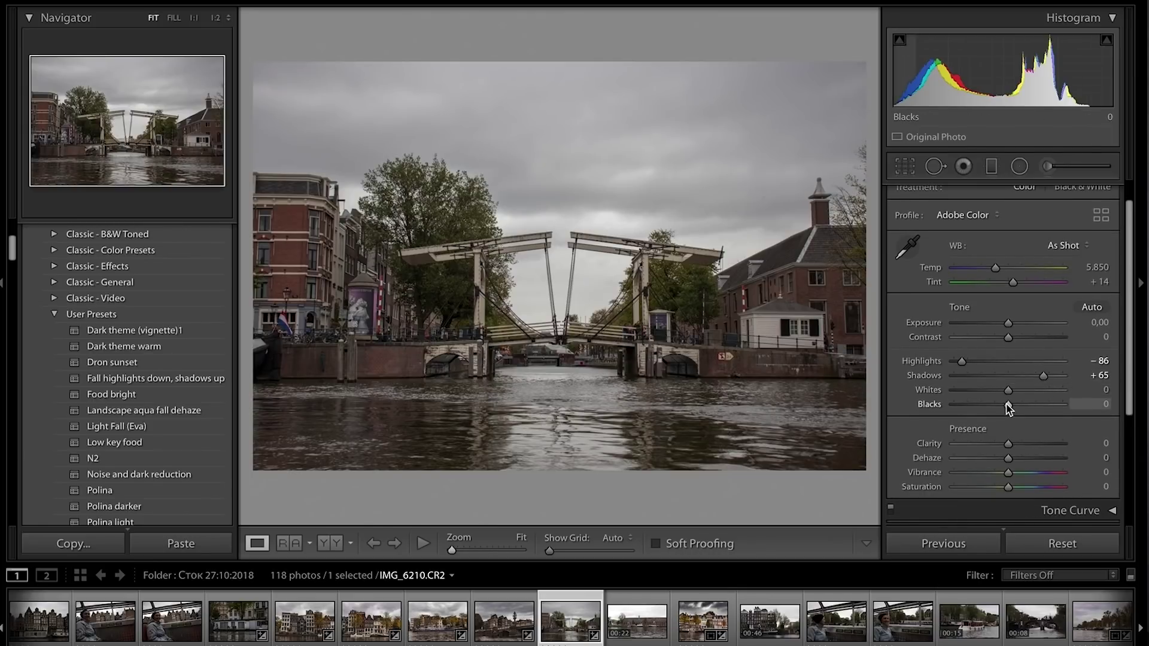
left_click_drag(1003, 402, 994, 403)
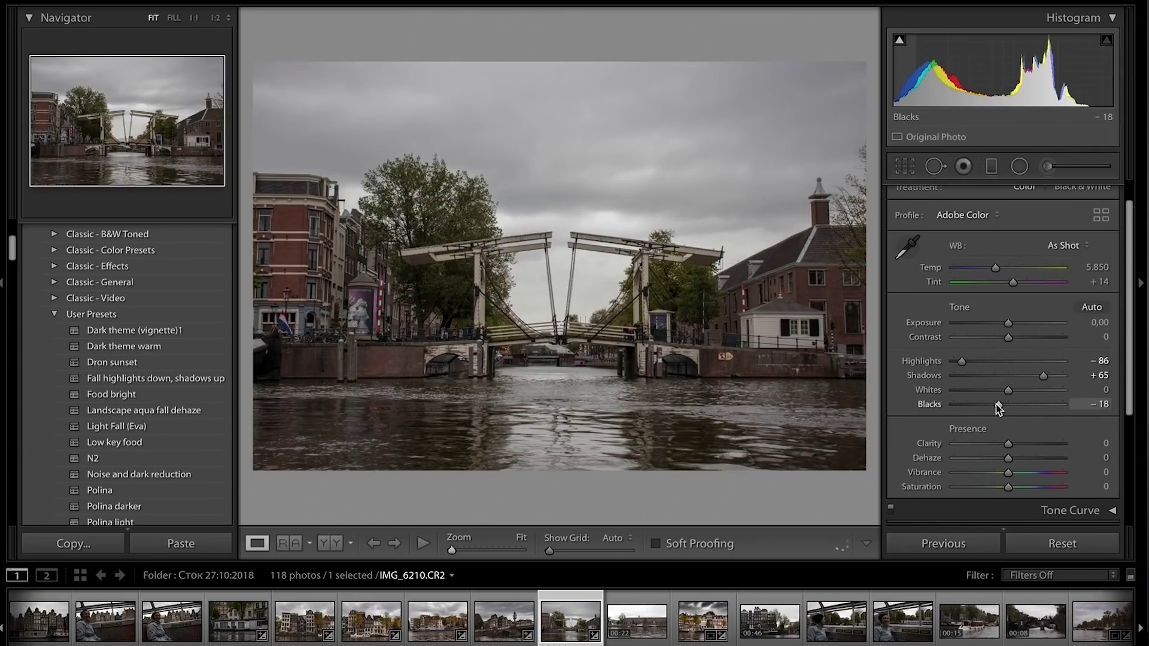
scroll(1019, 377, "down", 3)
scroll(1022, 375, "down", 1)
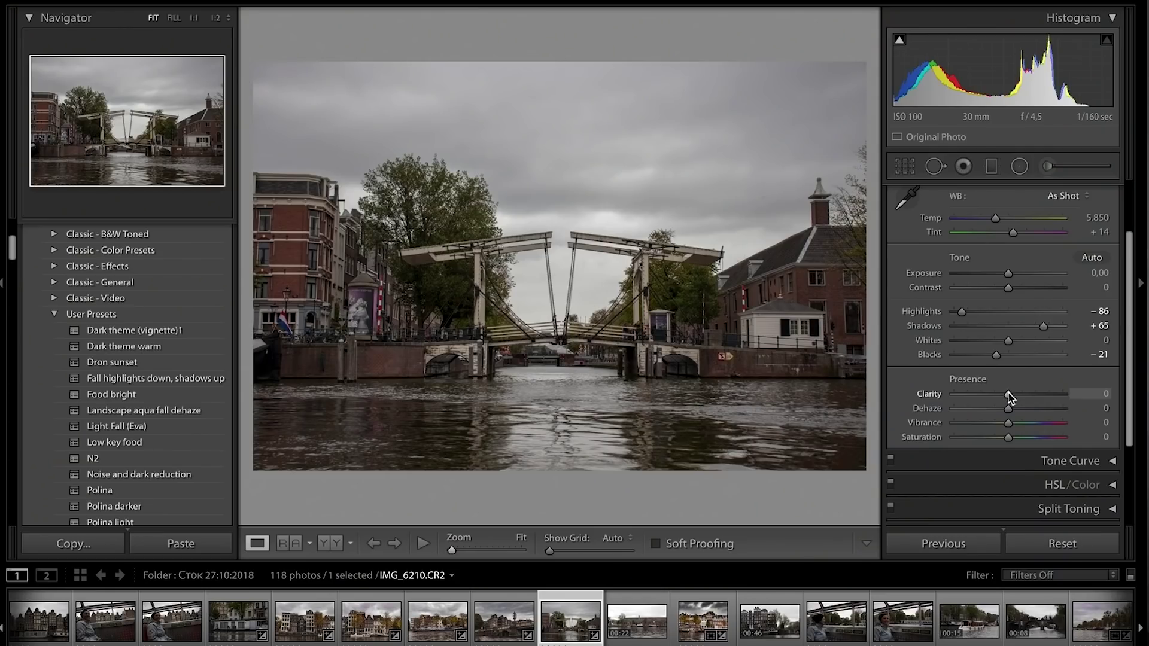
- Raise Clarity to +36 and Dehaze to +22
left_click_drag(1011, 393, 1027, 393)
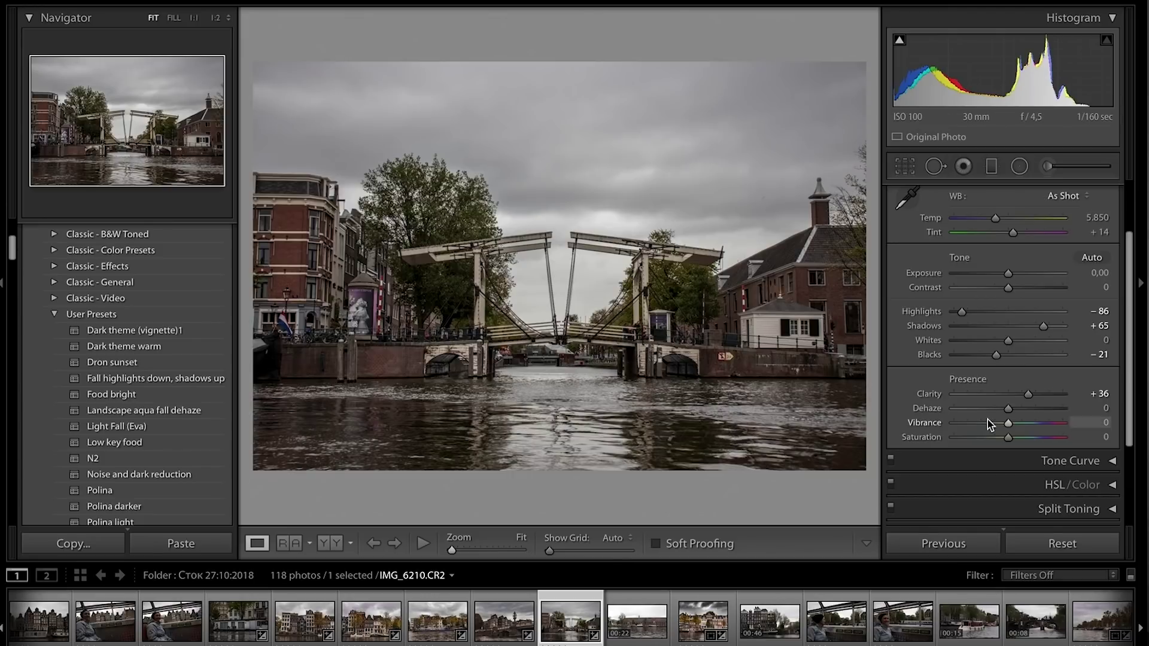
left_click_drag(1010, 412, 1026, 411)
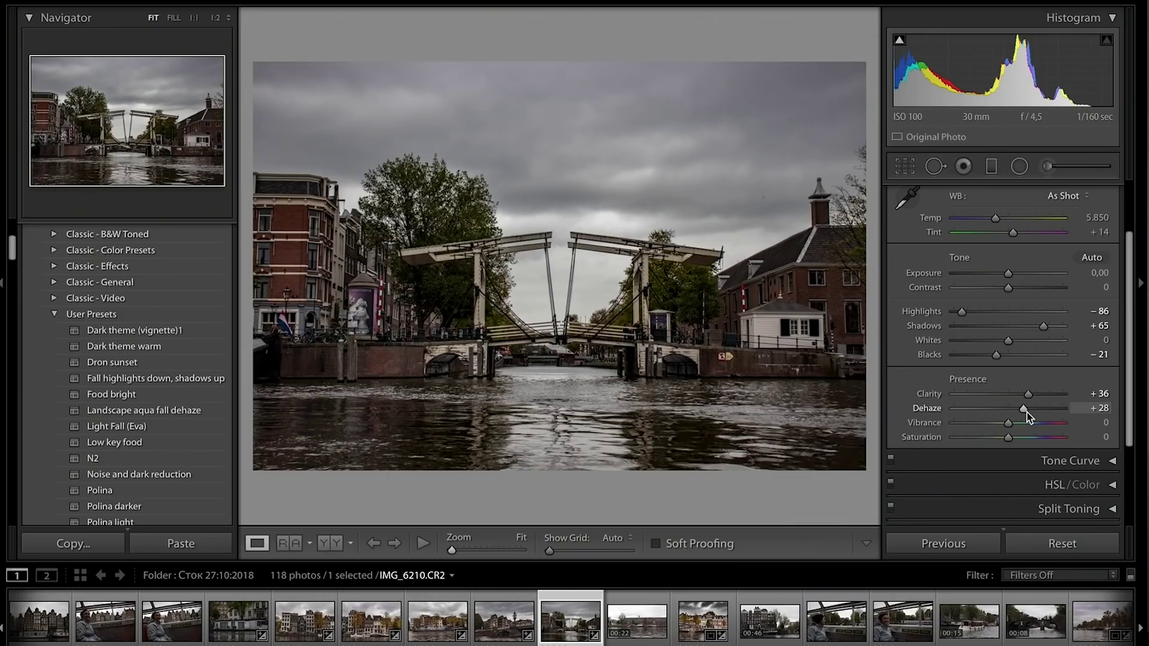
left_click_drag(1026, 412, 1023, 411)
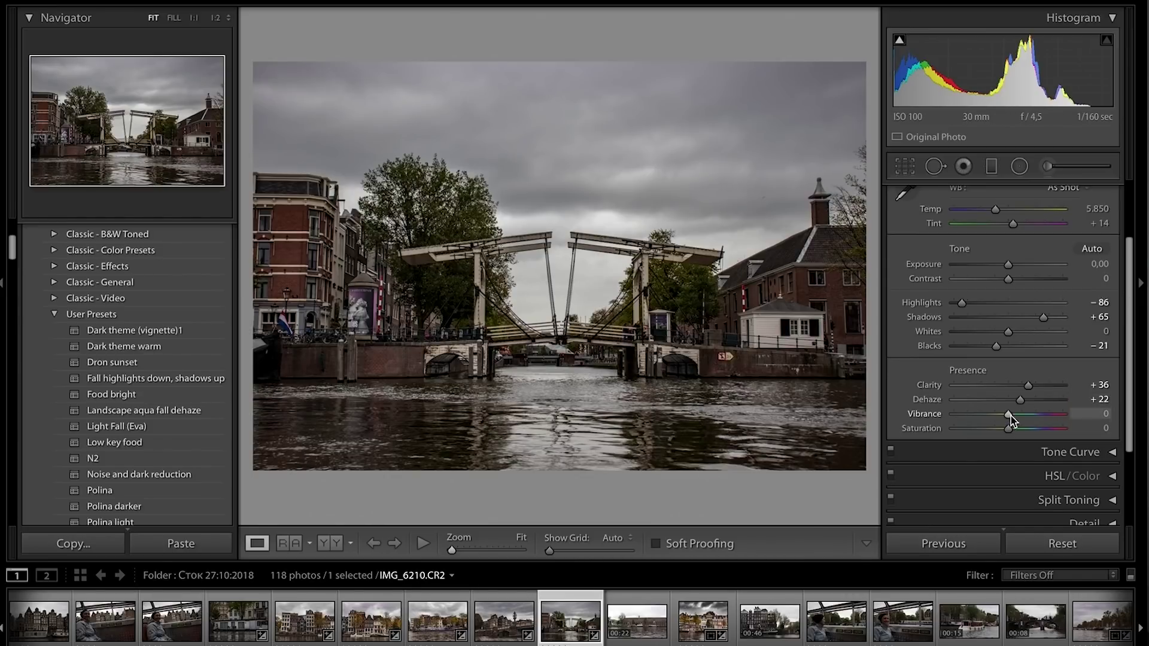
- Set Vibrance to +62 and Saturation to +8
left_click_drag(1008, 414, 1066, 417)
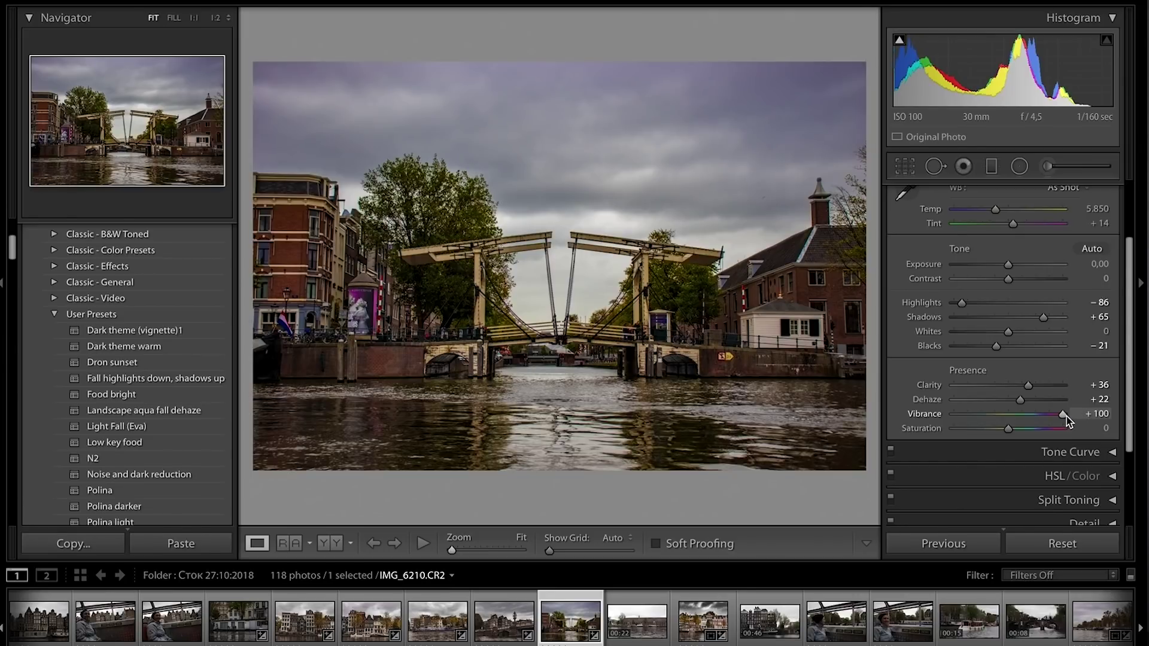
mouse_move(1064, 416)
left_mouse_down()
mouse_move(1041, 416)
mouse_move(1064, 430)
mouse_move(1015, 431)
left_mouse_up()
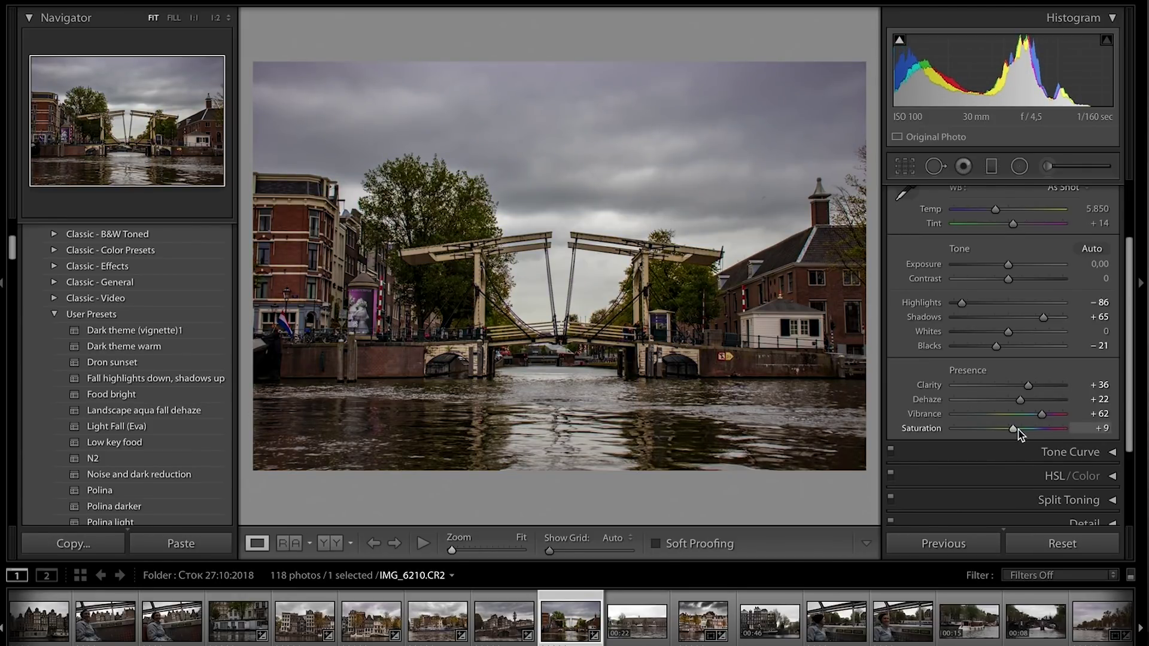
left_click_drag(1017, 430, 1067, 429)
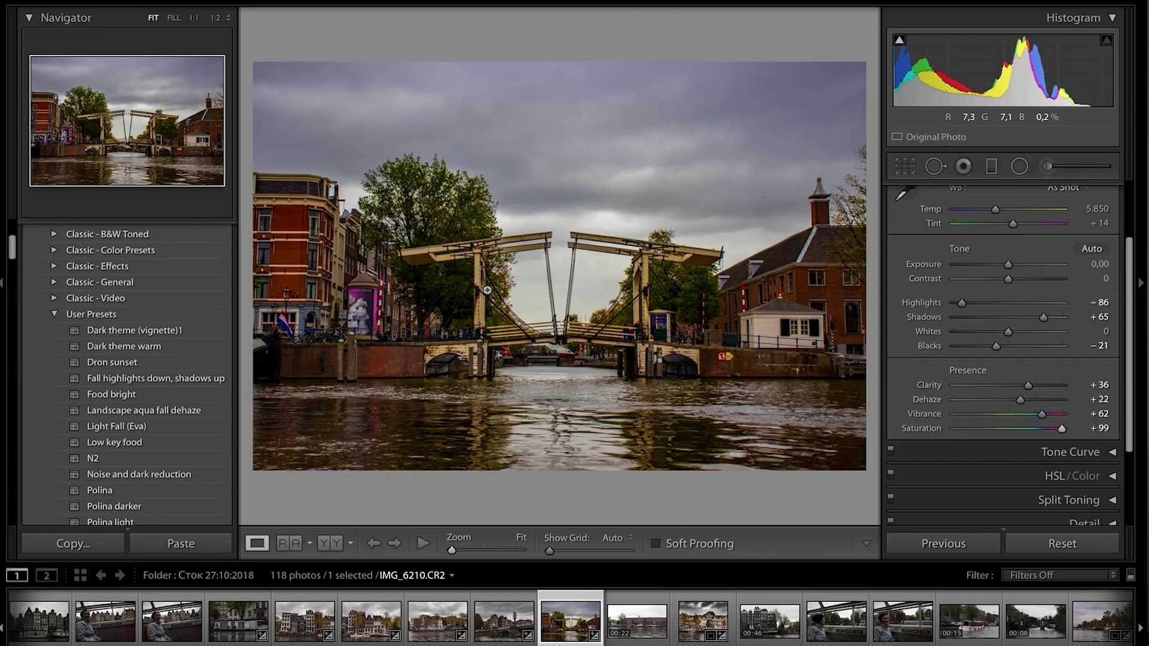
left_click(1010, 429)
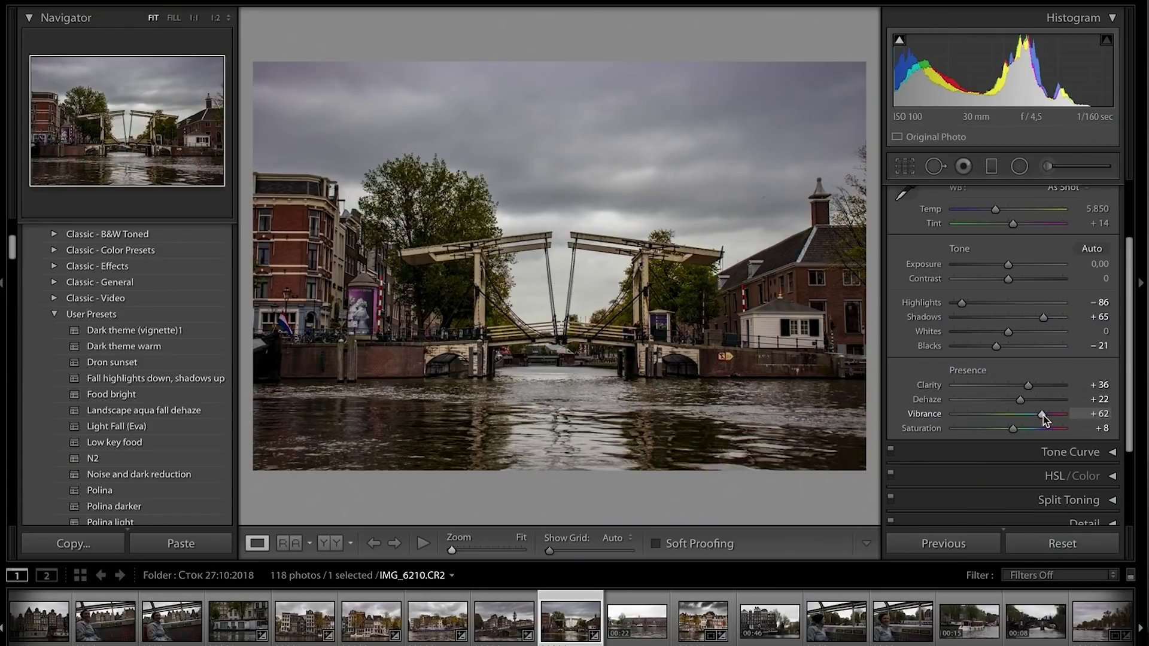
left_click(1023, 452)
left_click(1023, 249)
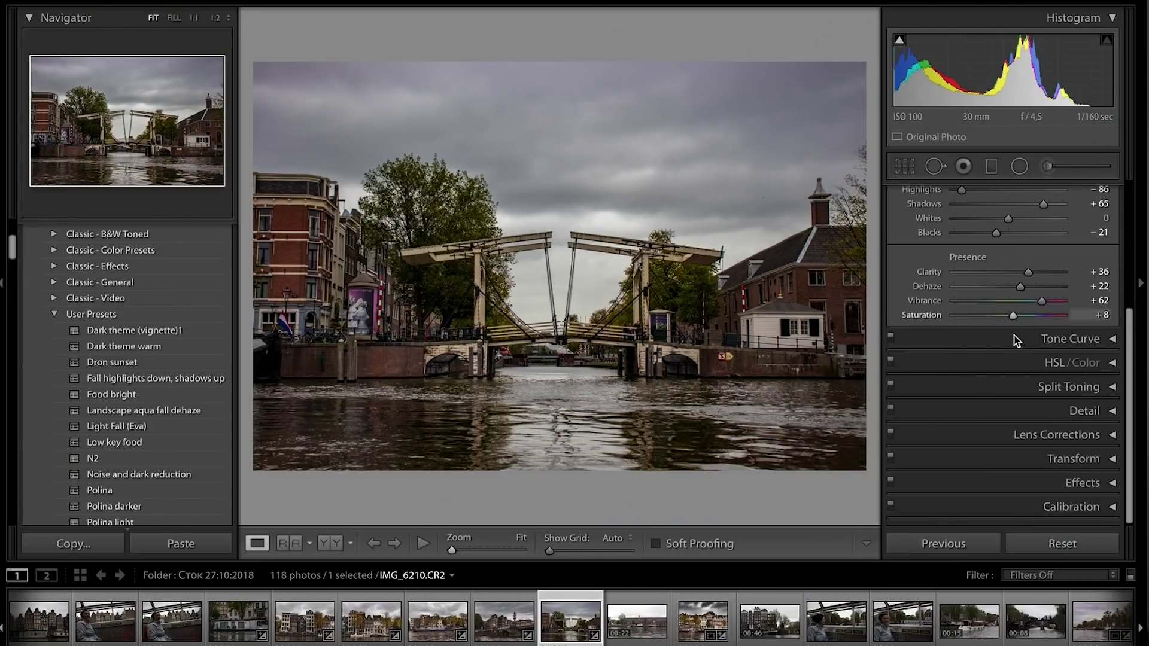
- Pin a midpoint on the RGB tone curve and pull the shadow point down
left_click(1015, 338)
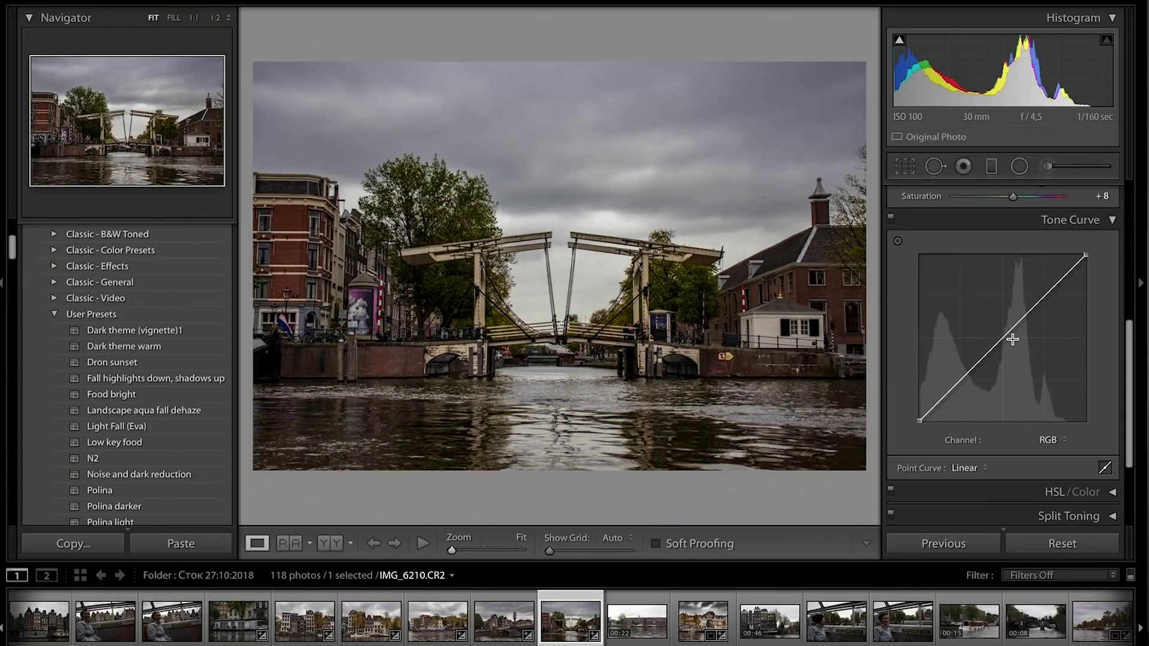
left_click(1002, 339)
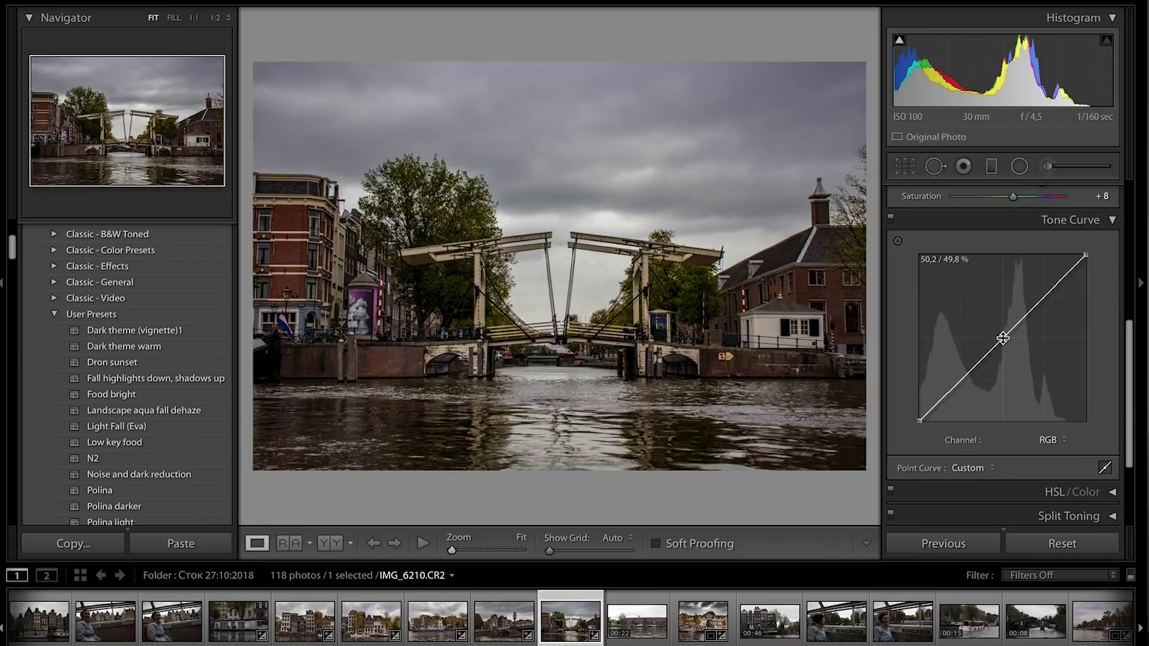
left_click_drag(920, 423, 917, 417)
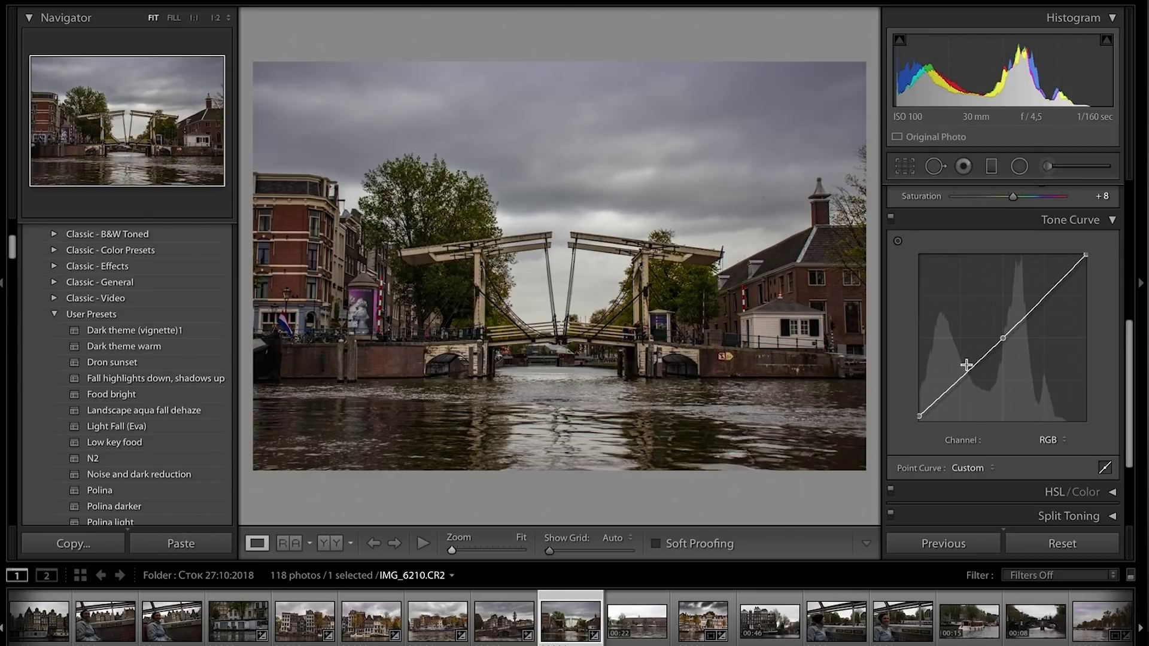
left_click_drag(960, 381, 960, 384)
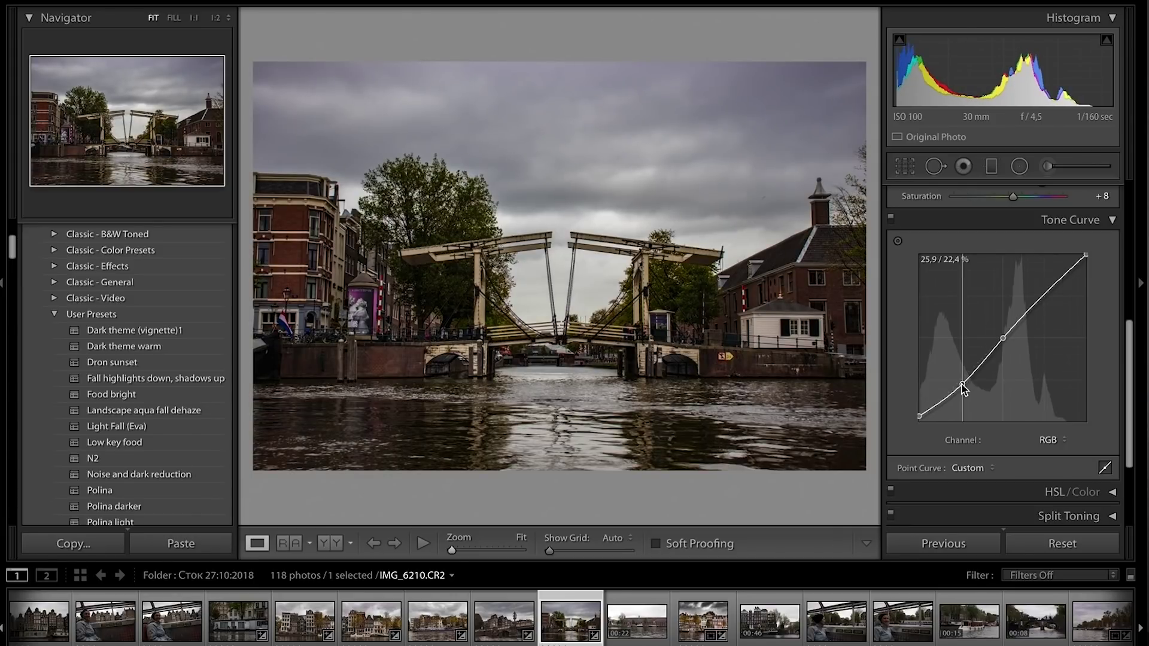
left_click_drag(963, 385, 960, 383)
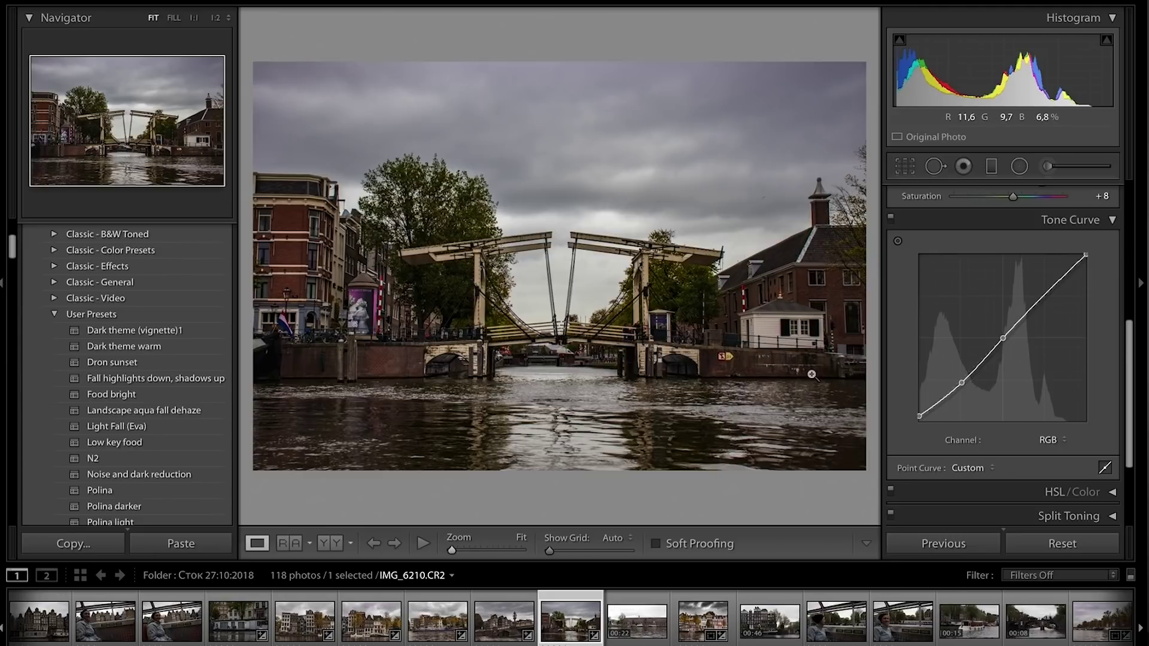
- Toggle the tone curve off and on to compare the effect
left_click(889, 220)
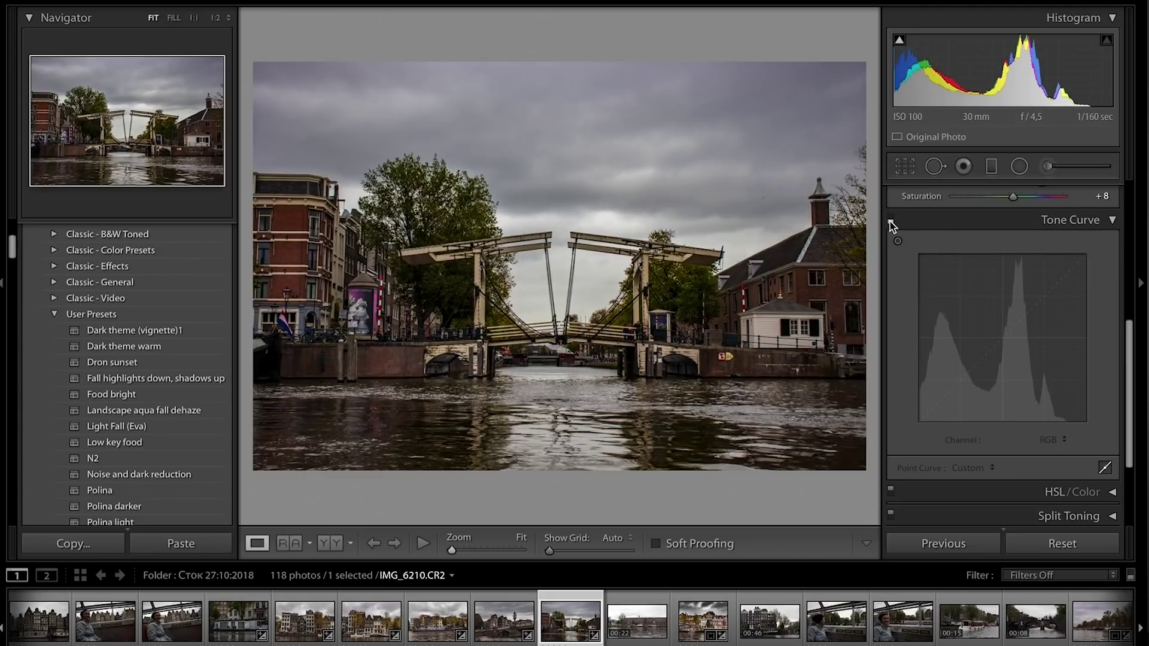
left_click(890, 219)
left_click(890, 218)
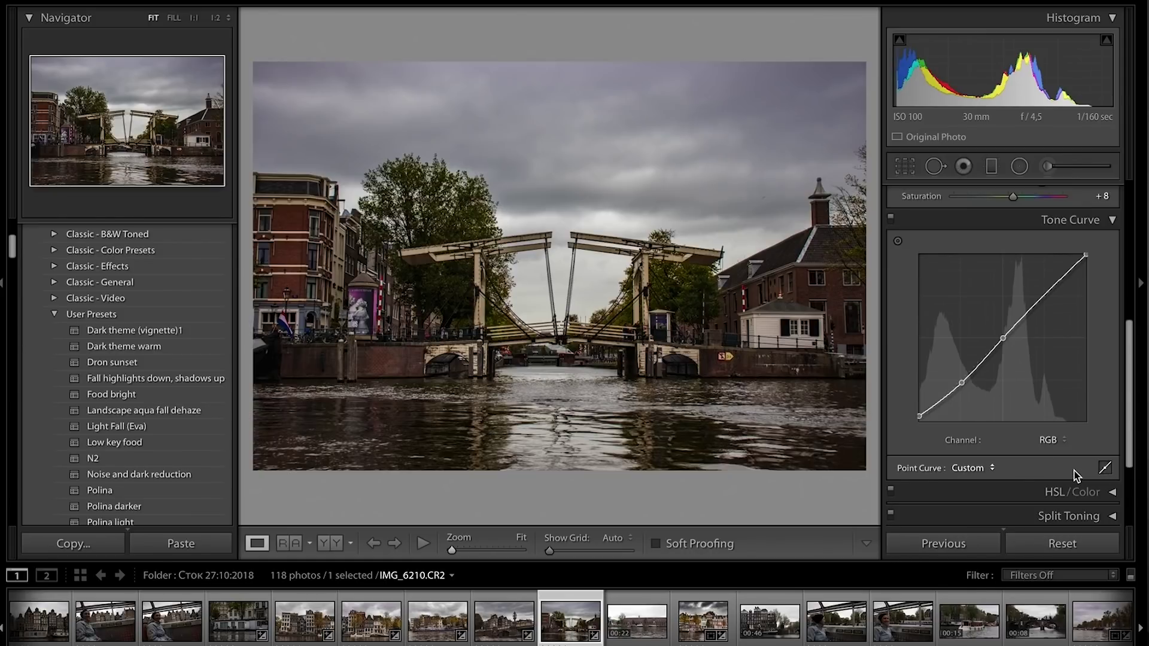
- Try region curve mode, return to point editing, and collapse Tone Curve
scroll(1075, 471, "down", 1)
left_click(1107, 432)
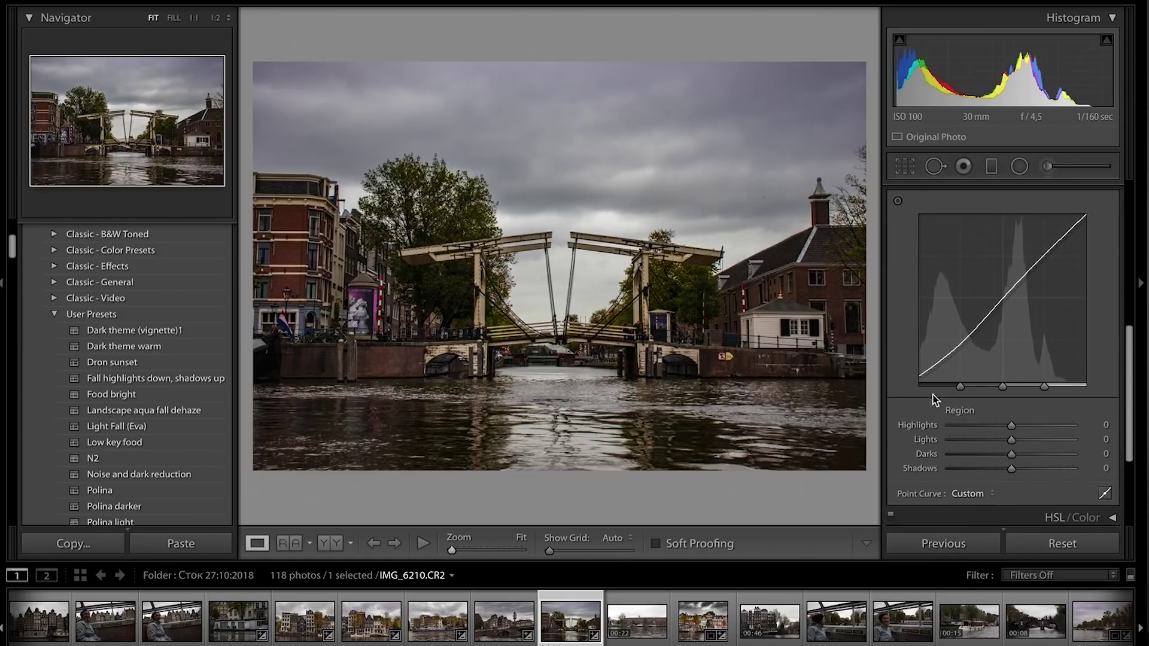
left_click(1104, 493)
scroll(963, 413, "down", 2)
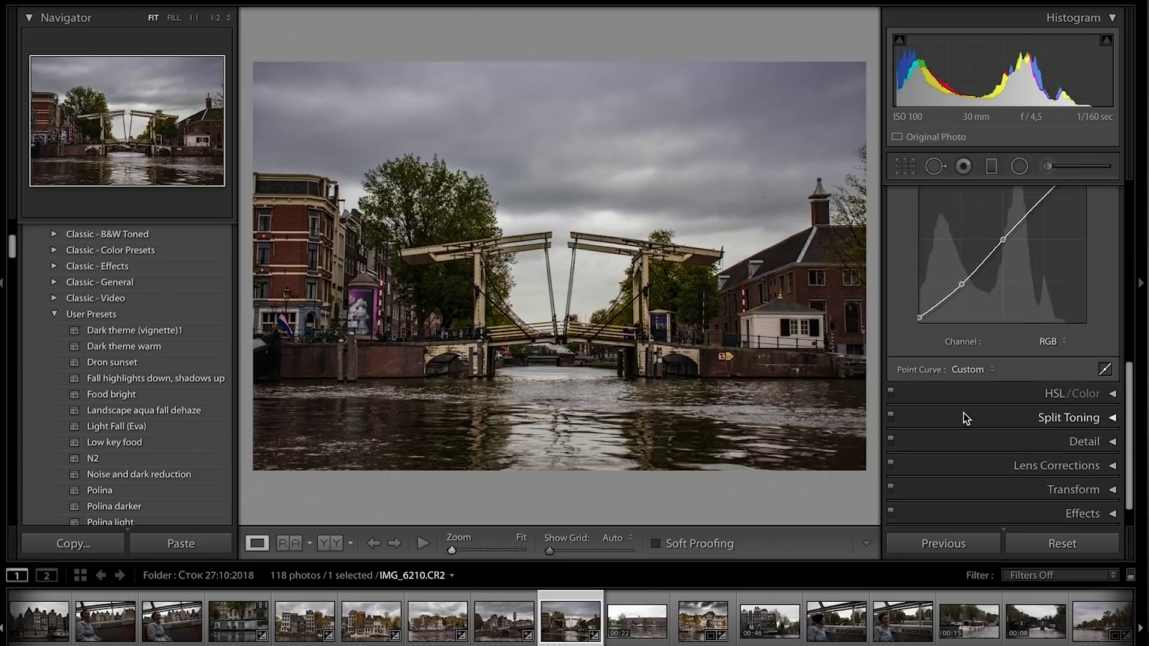
scroll(987, 359, "up", 1)
scroll(1011, 275, "up", 1)
left_click(1023, 226)
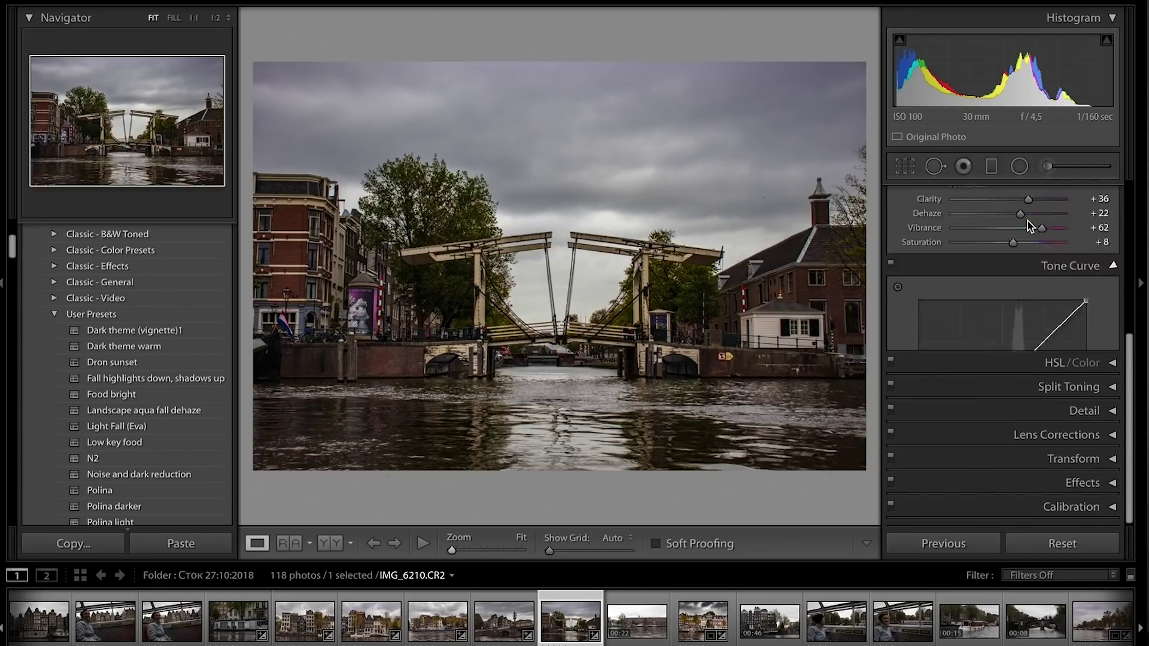
left_click(997, 365)
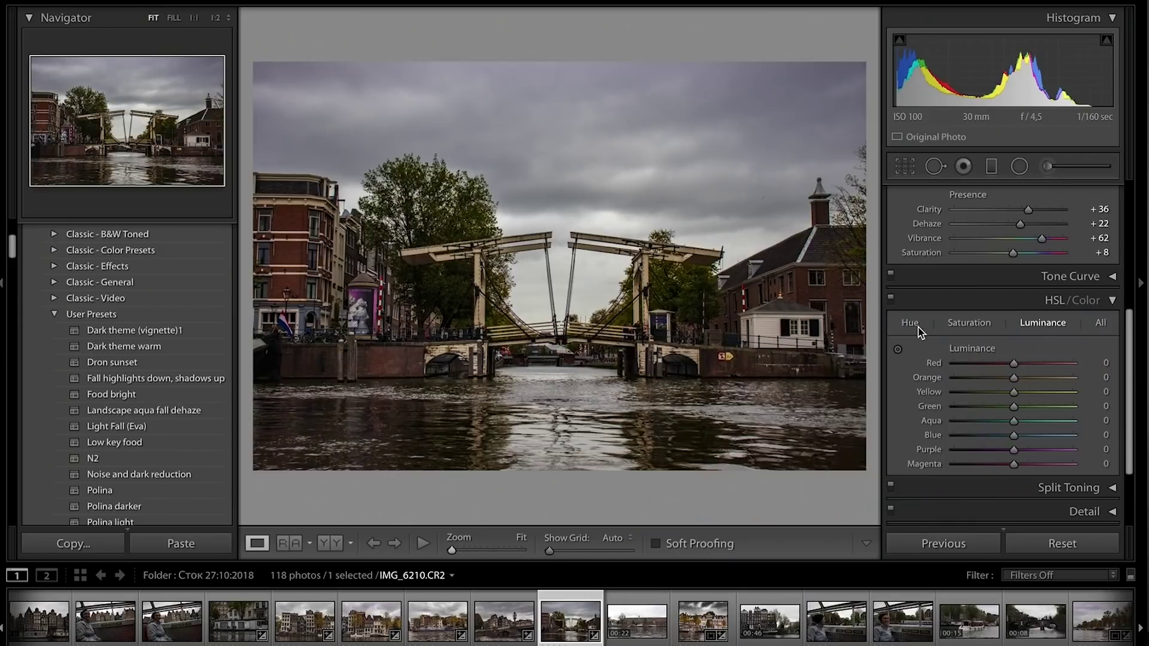
- Show the per-colour Hue sliders in the HSL/Color panel
left_click(914, 325)
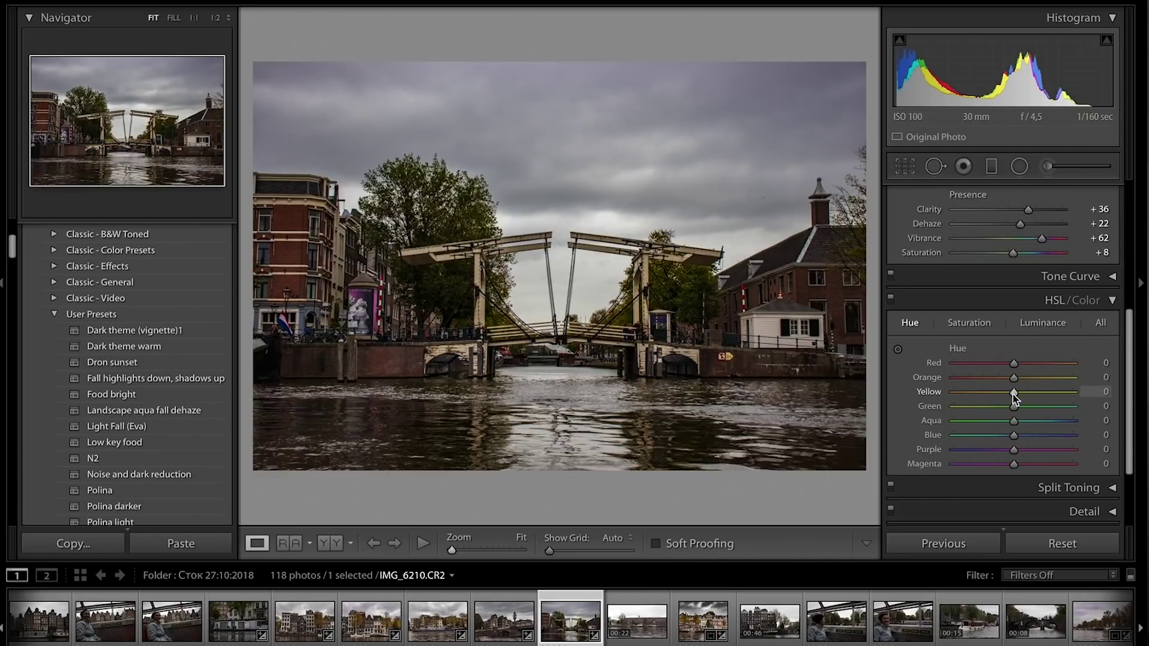
- Shift the Yellow hue to −65 and the Green hue to −53
left_click_drag(1013, 397, 987, 400)
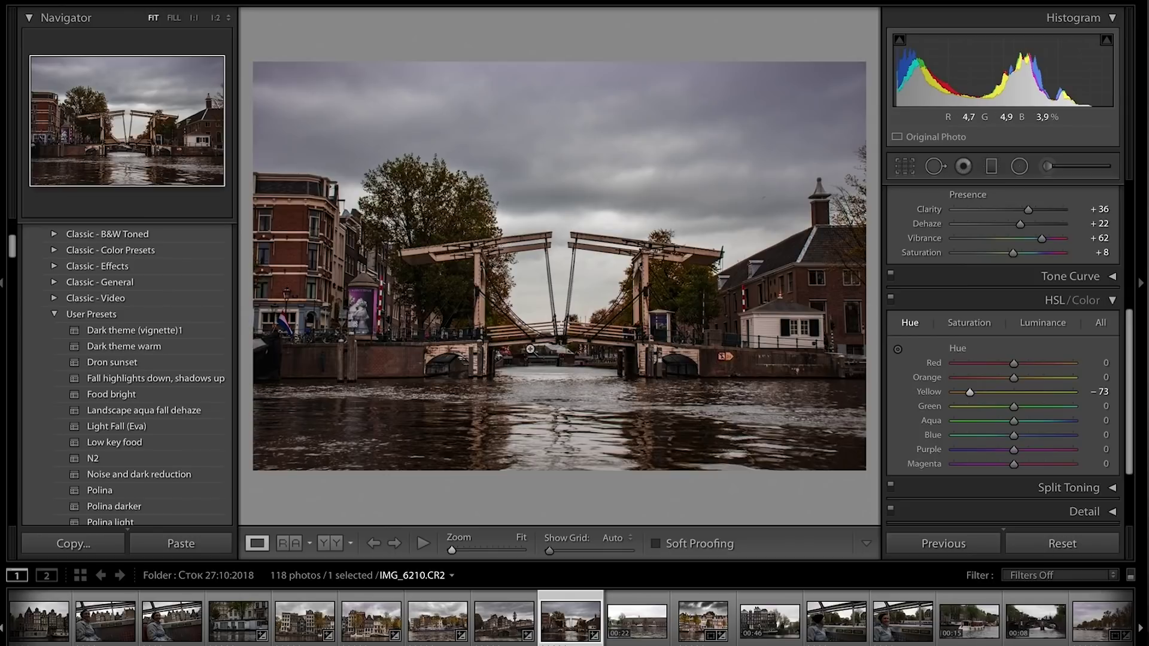
left_click_drag(970, 392, 975, 394)
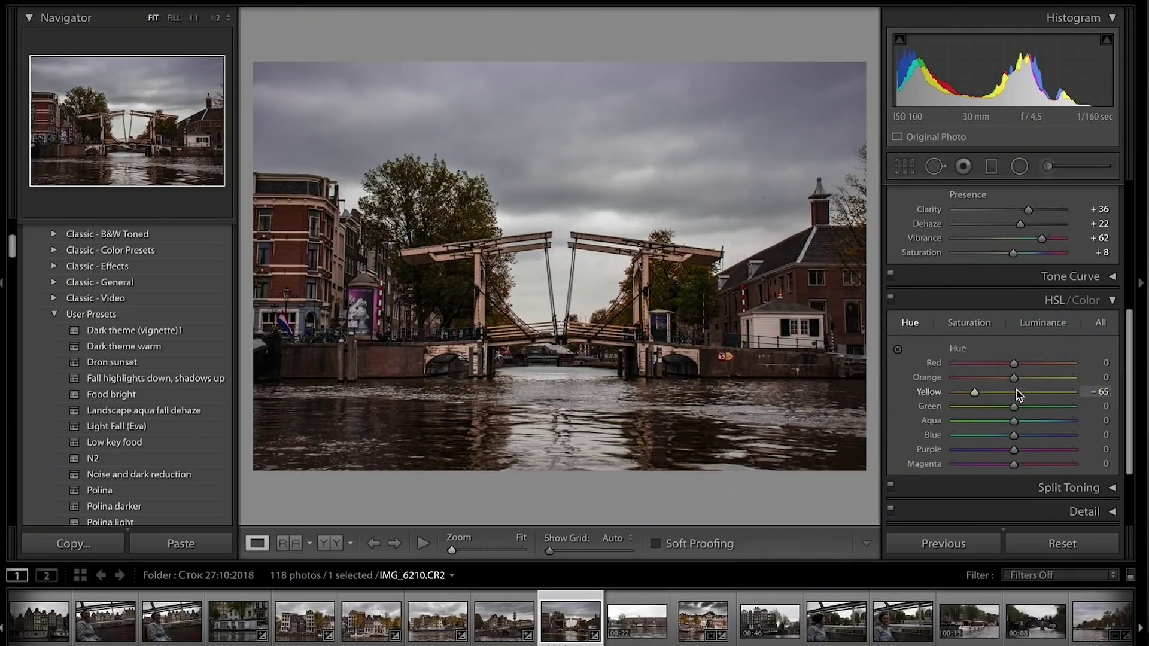
left_click_drag(1013, 407, 974, 412)
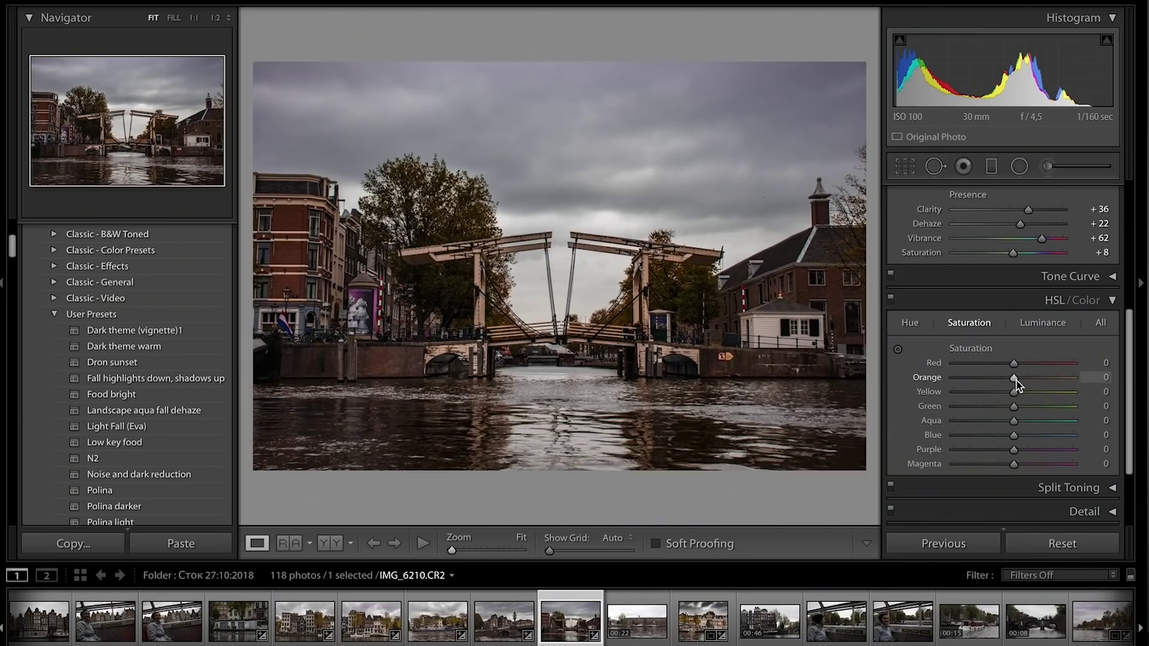
- Set HSL saturation: Orange +26, Yellow +20, Green −37, Aqua −39, Blue −61
mouse_move(1013, 378)
left_mouse_down()
mouse_move(1031, 378)
mouse_move(1025, 392)
mouse_move(991, 406)
left_mouse_up()
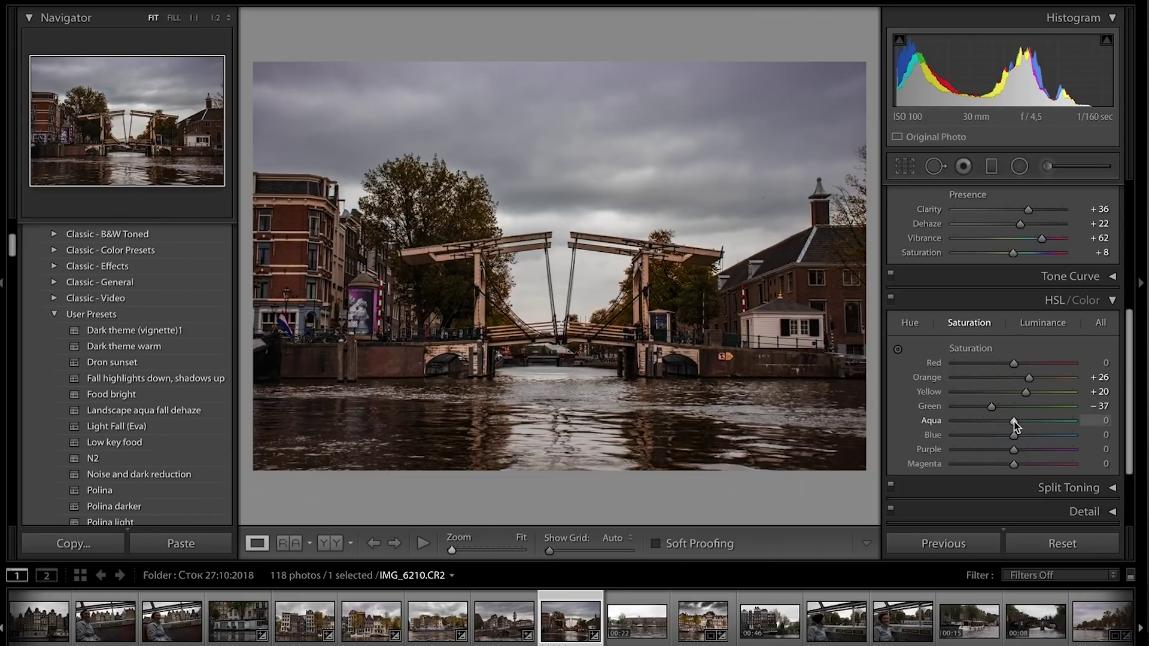
left_click_drag(989, 441, 979, 439)
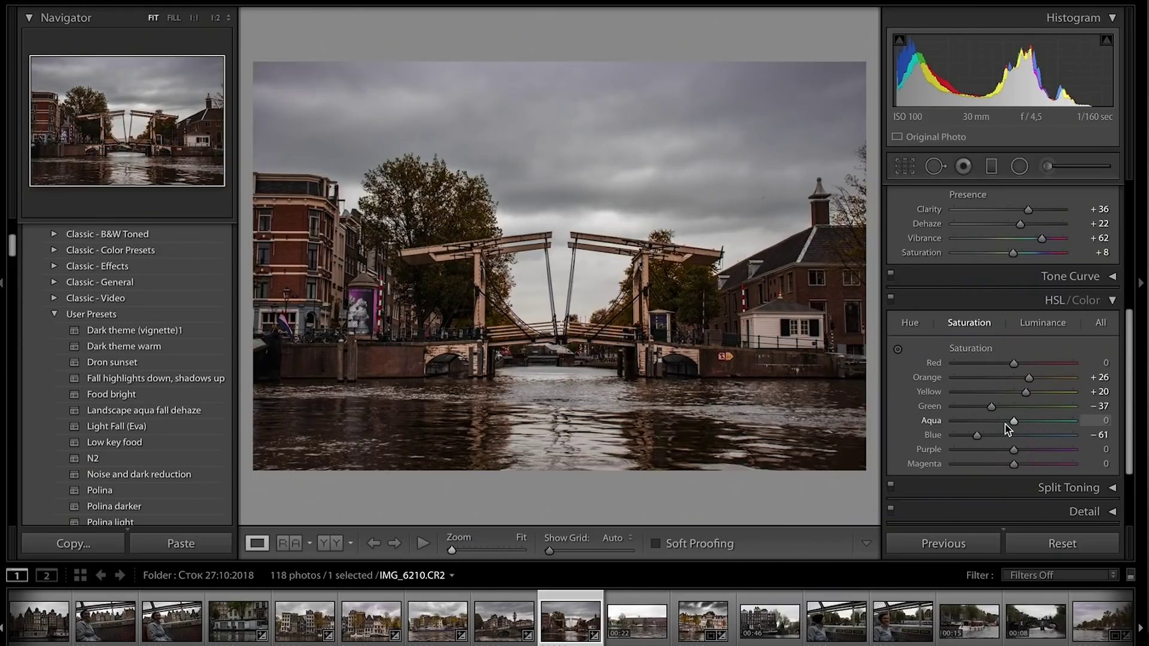
left_click_drag(1005, 425, 991, 425)
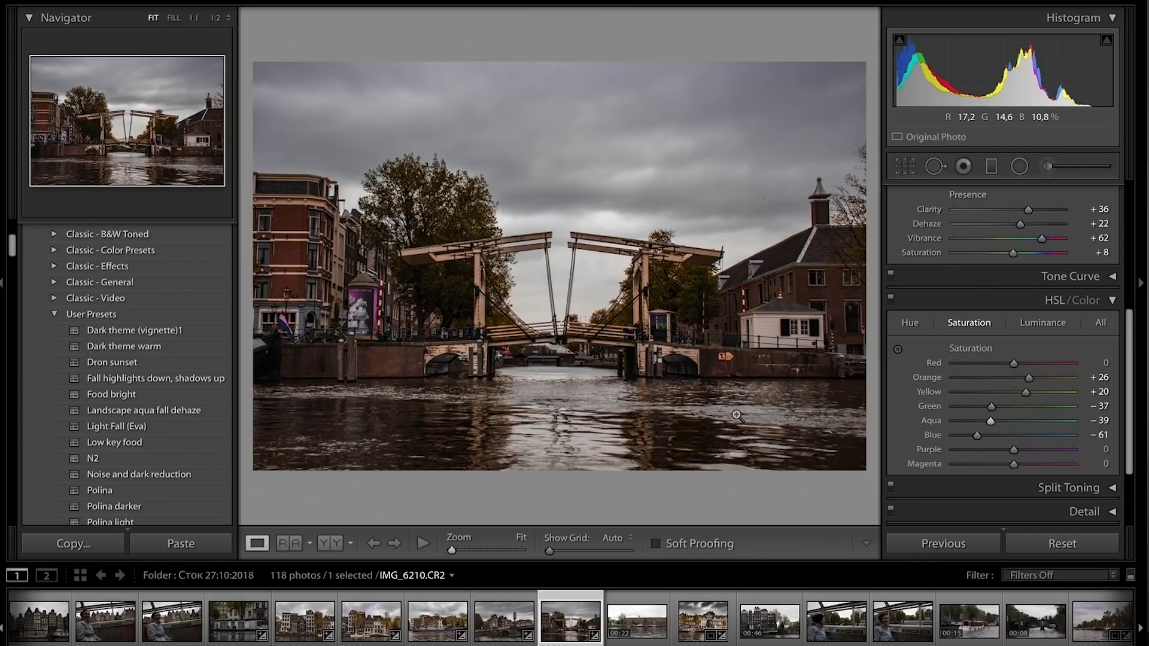
left_click(1037, 323)
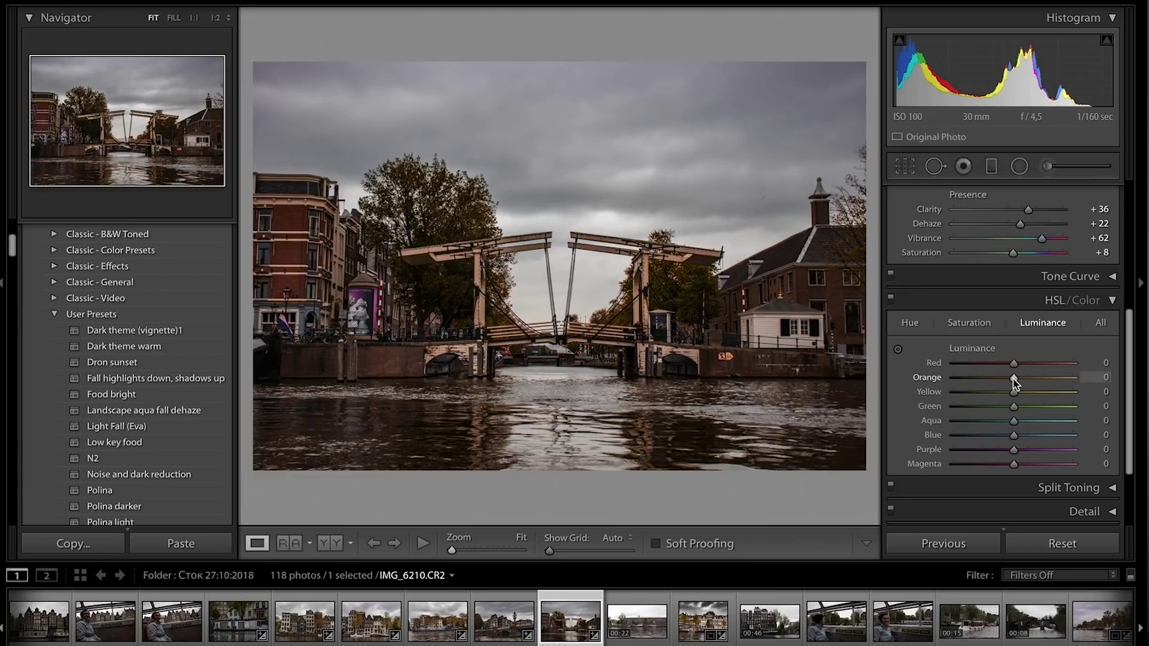
- Set HSL luminance: Orange +66, Yellow +54, Green +52, Blue −100
left_click_drag(1014, 383, 1051, 381)
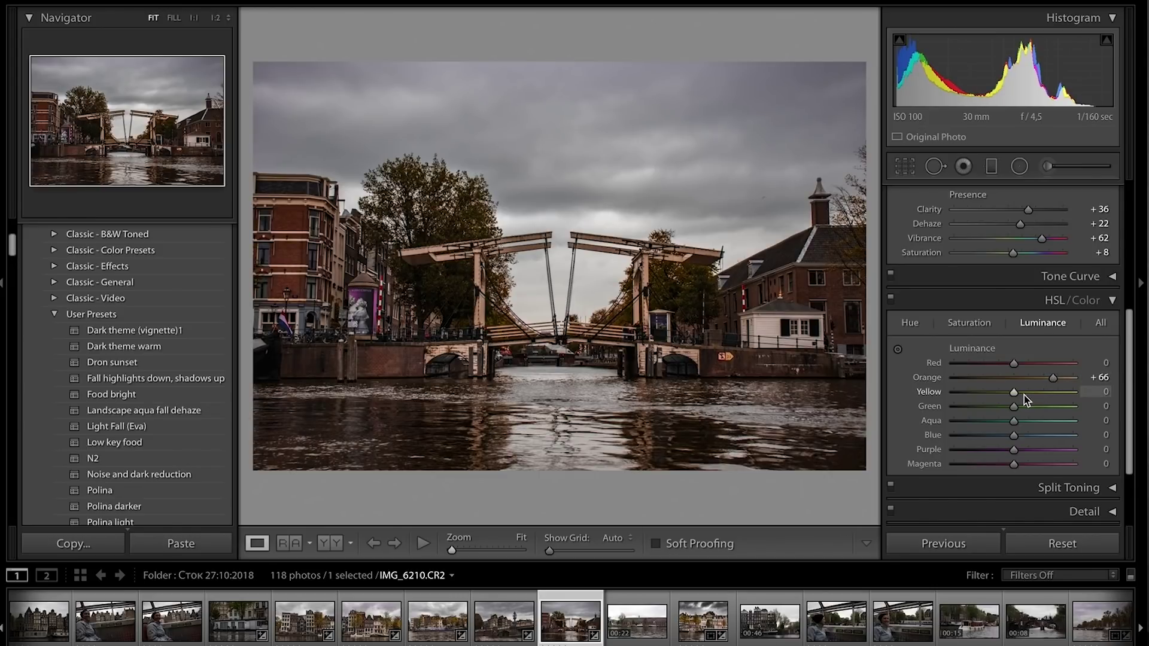
left_click_drag(1022, 394, 1051, 393)
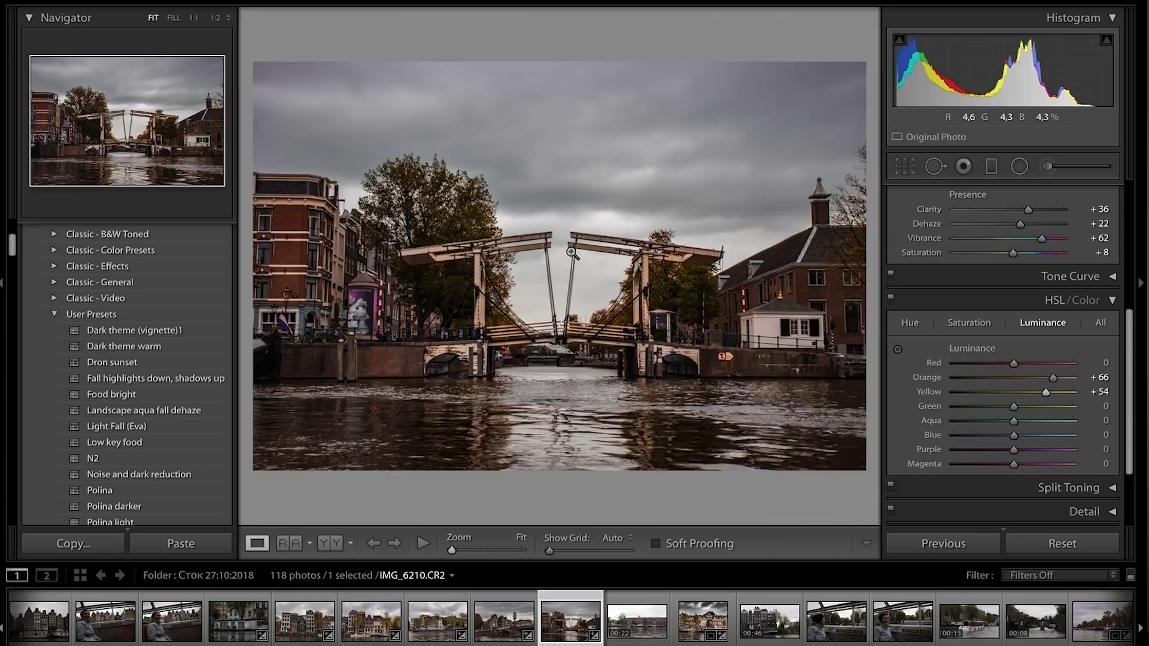
left_click_drag(1016, 408, 1047, 410)
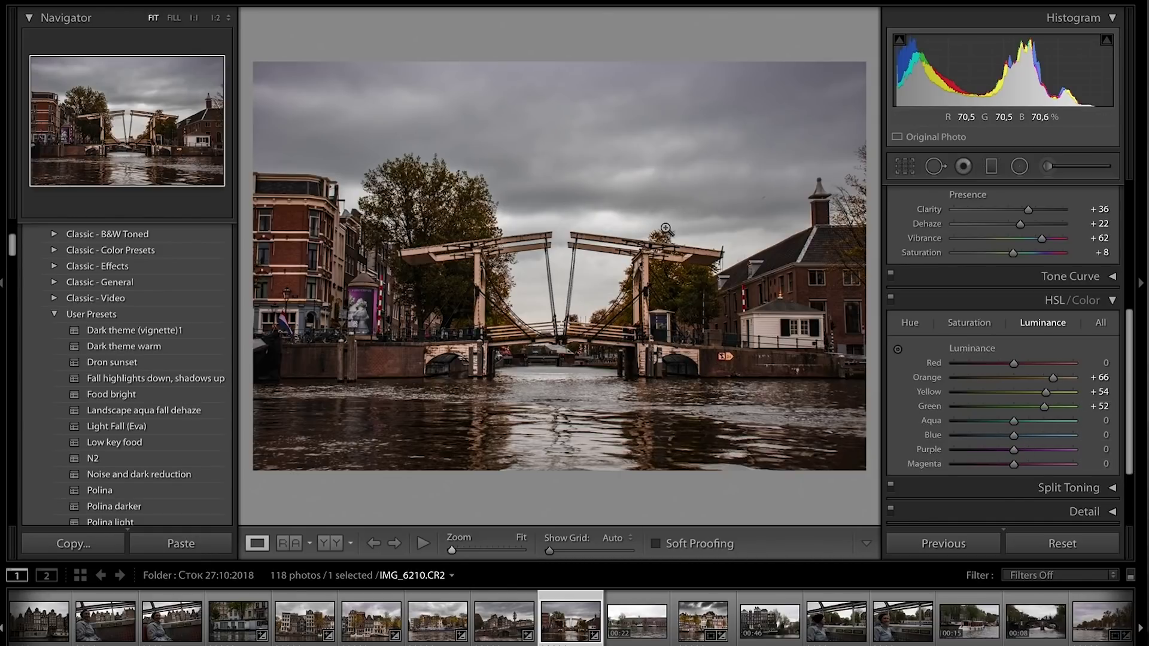
left_click_drag(1014, 435, 952, 444)
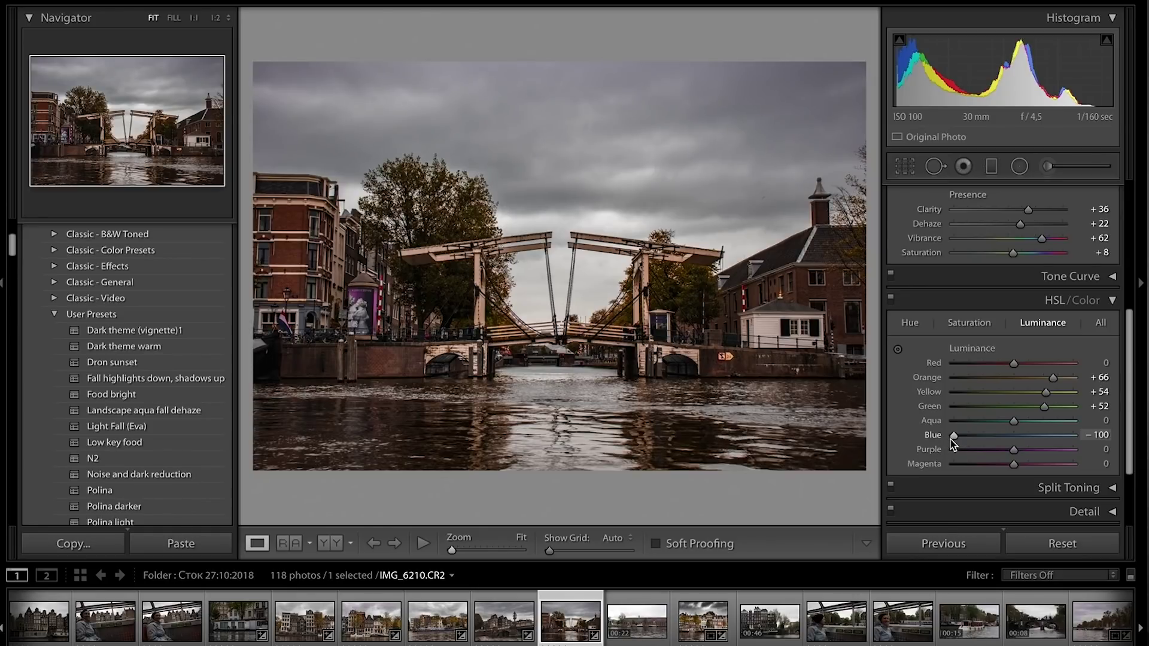
left_click_drag(953, 444, 918, 450)
left_click(1025, 303)
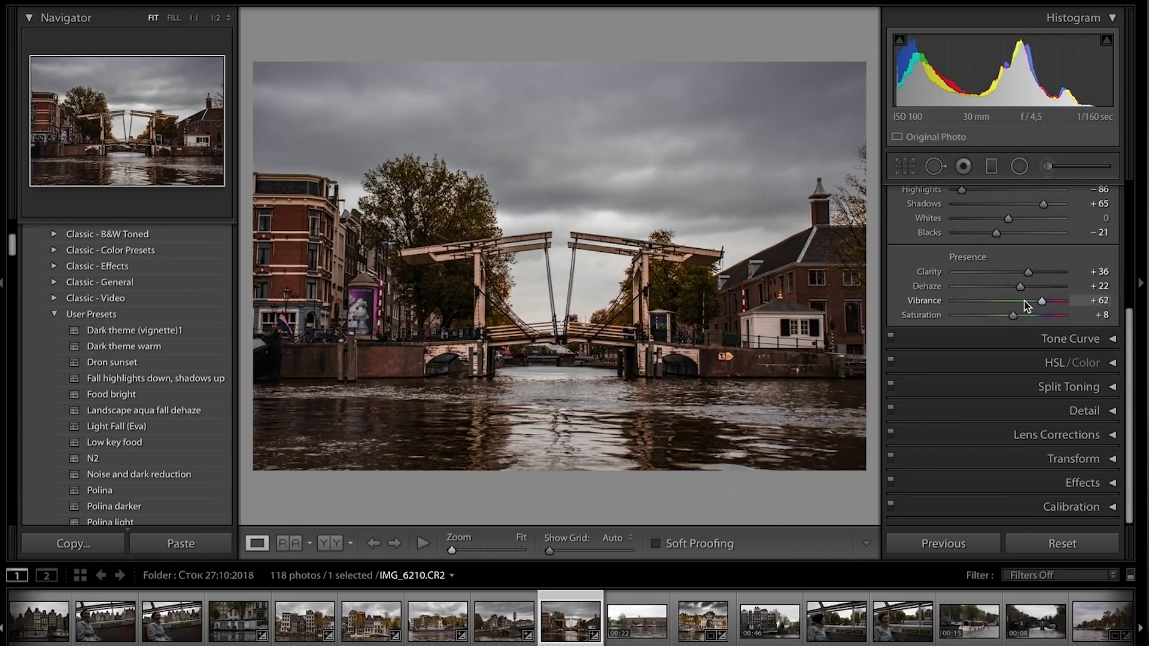
- Zoom to 3:1 on the bridge railings and set Sharpening Amount to 53
left_click(1024, 417)
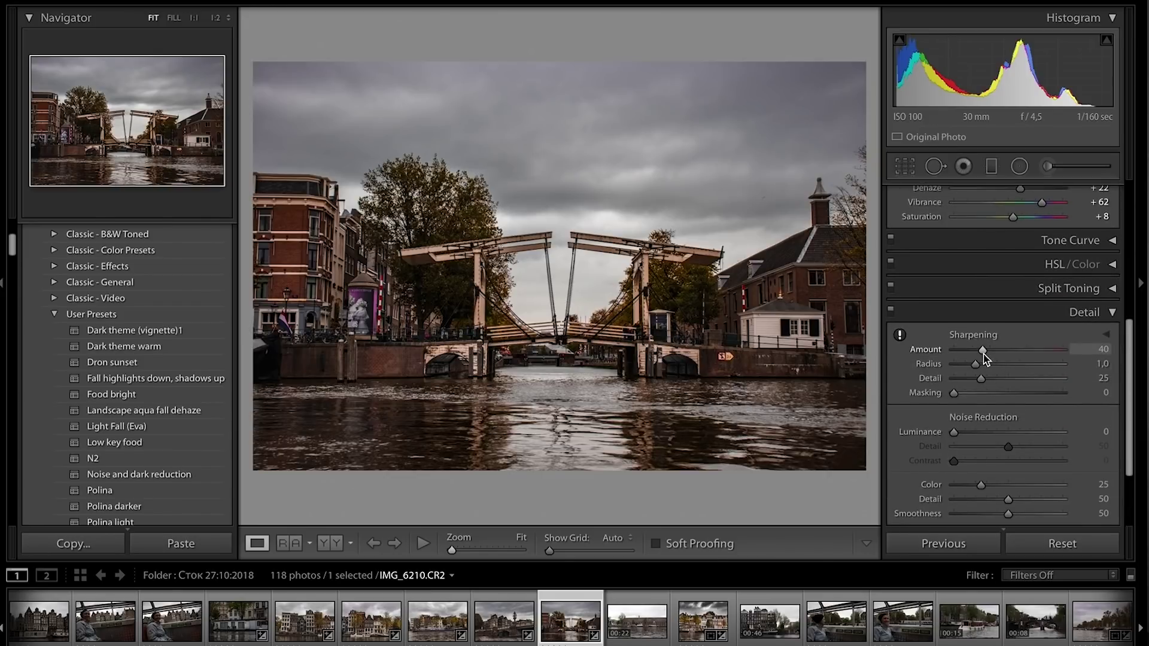
left_click_drag(987, 354, 991, 354)
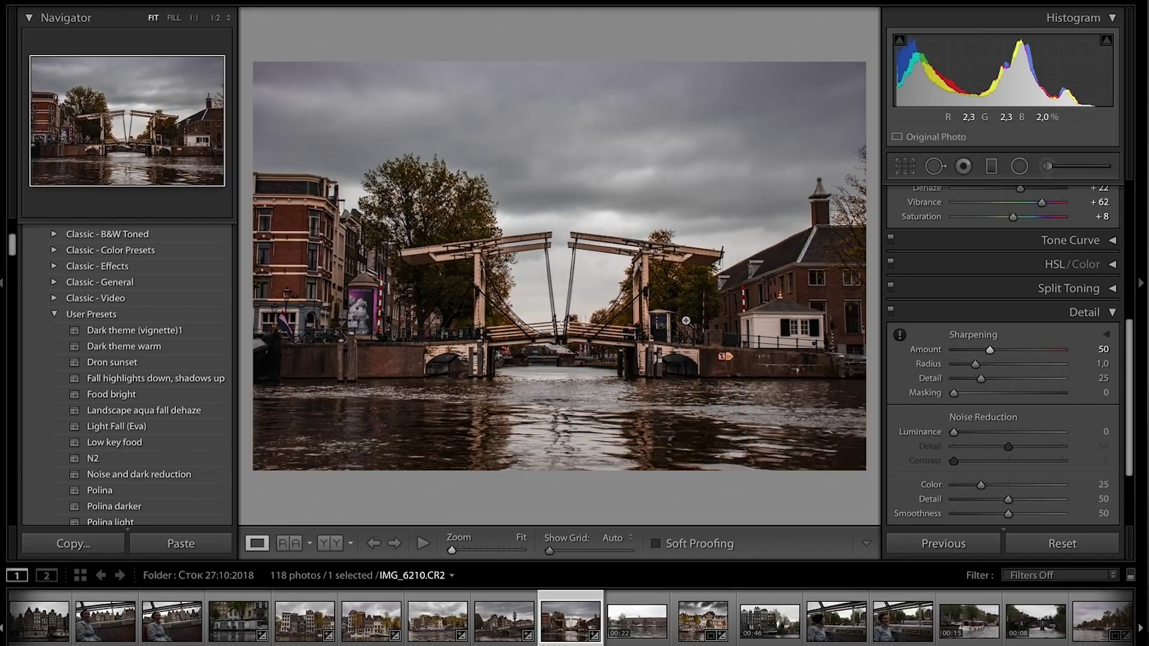
left_click(634, 314)
key("ctrl+equal")
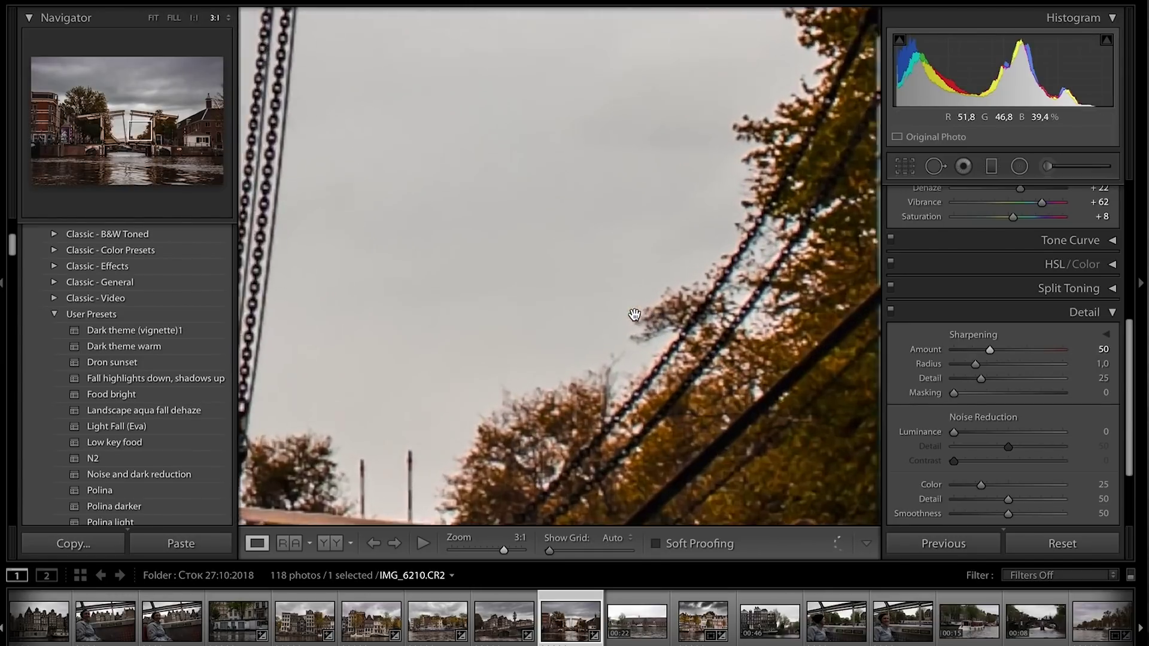
left_click_drag(644, 313, 577, 238)
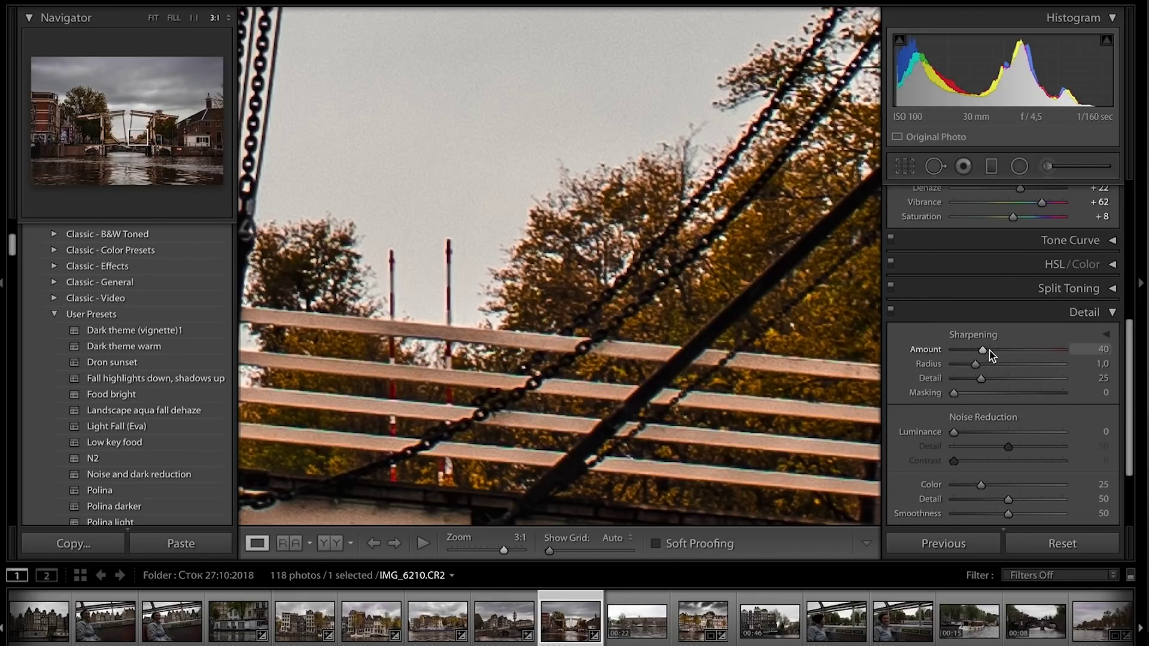
left_click_drag(982, 351, 1008, 350)
left_click_drag(1011, 352, 997, 354)
- Lower the sharpening Detail to 18
left_click(1037, 312)
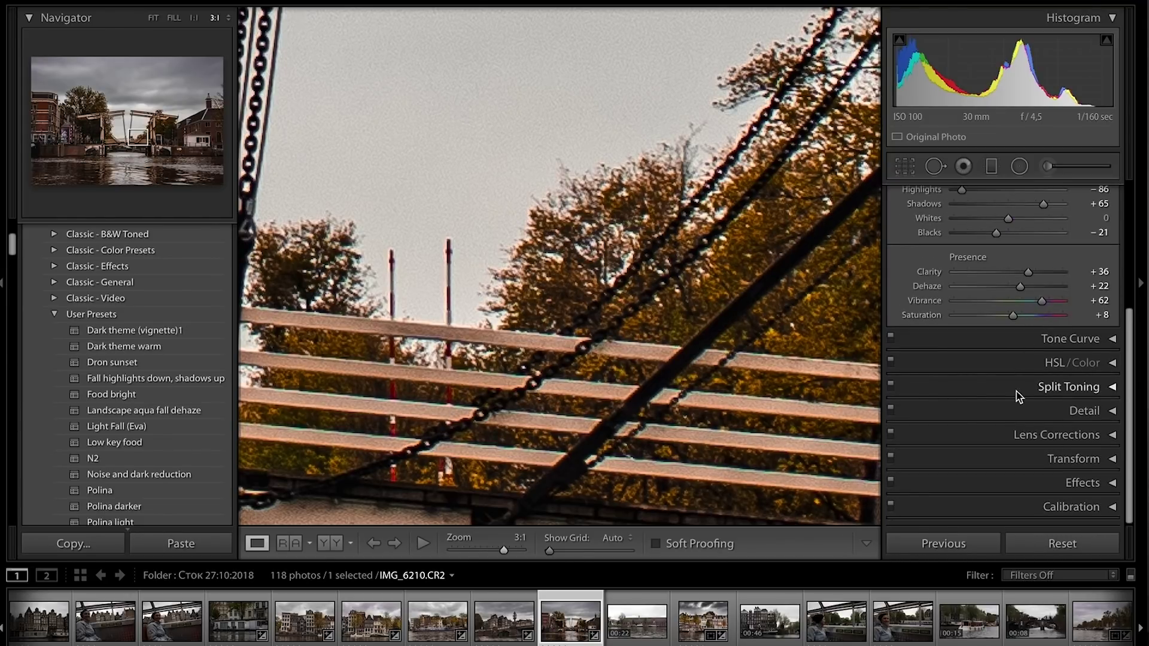
left_click(1019, 409)
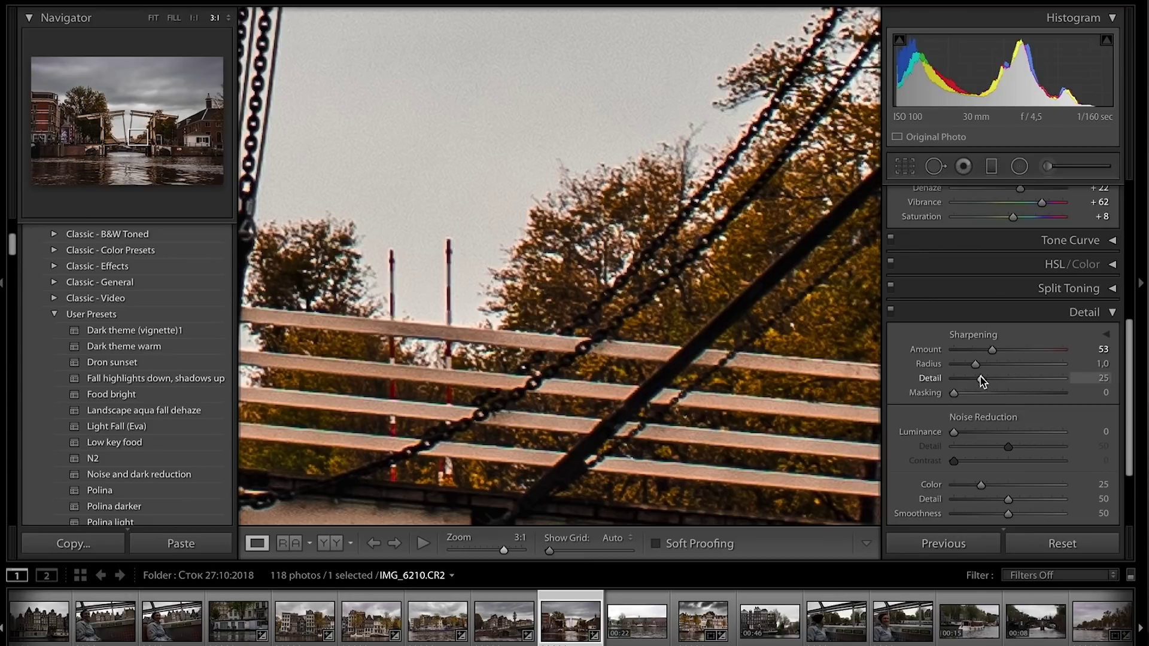
left_click_drag(981, 383, 973, 383)
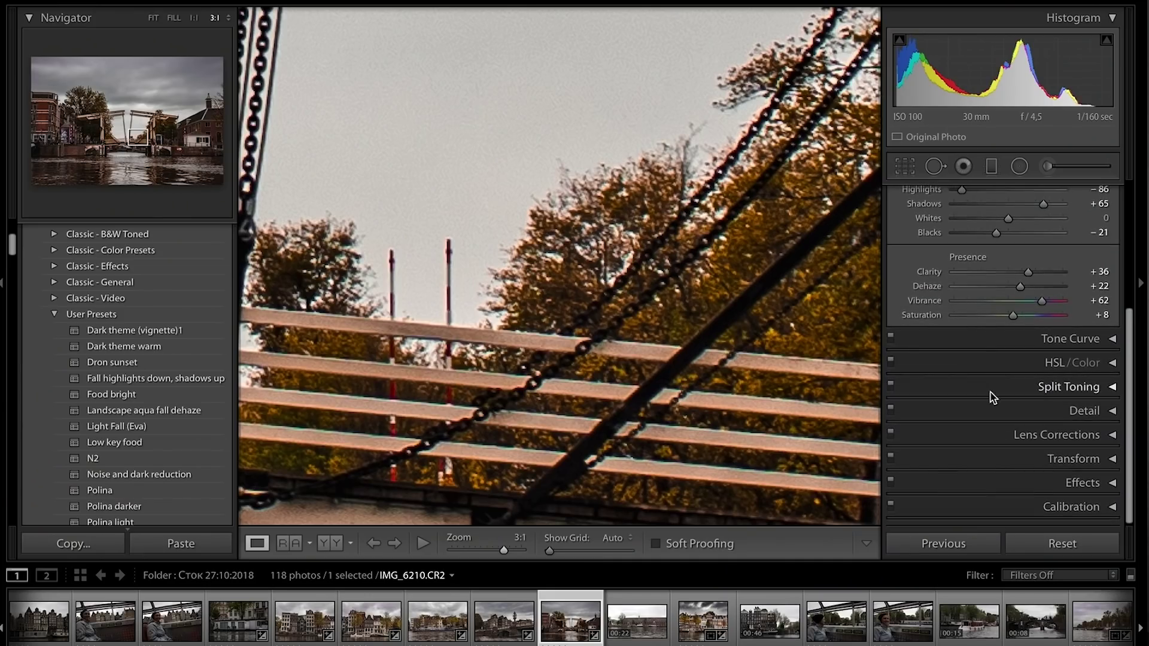
- Enable Remove Chromatic Aberration, comparing the railing fringing at 4:1
left_click(998, 433)
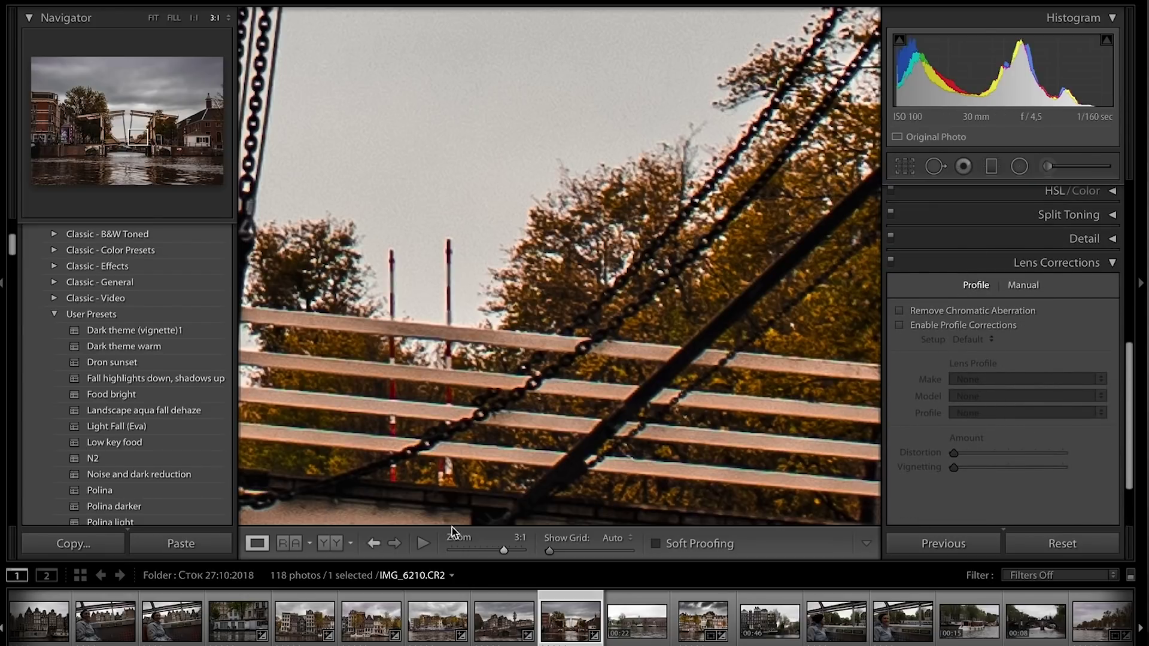
left_click(153, 18)
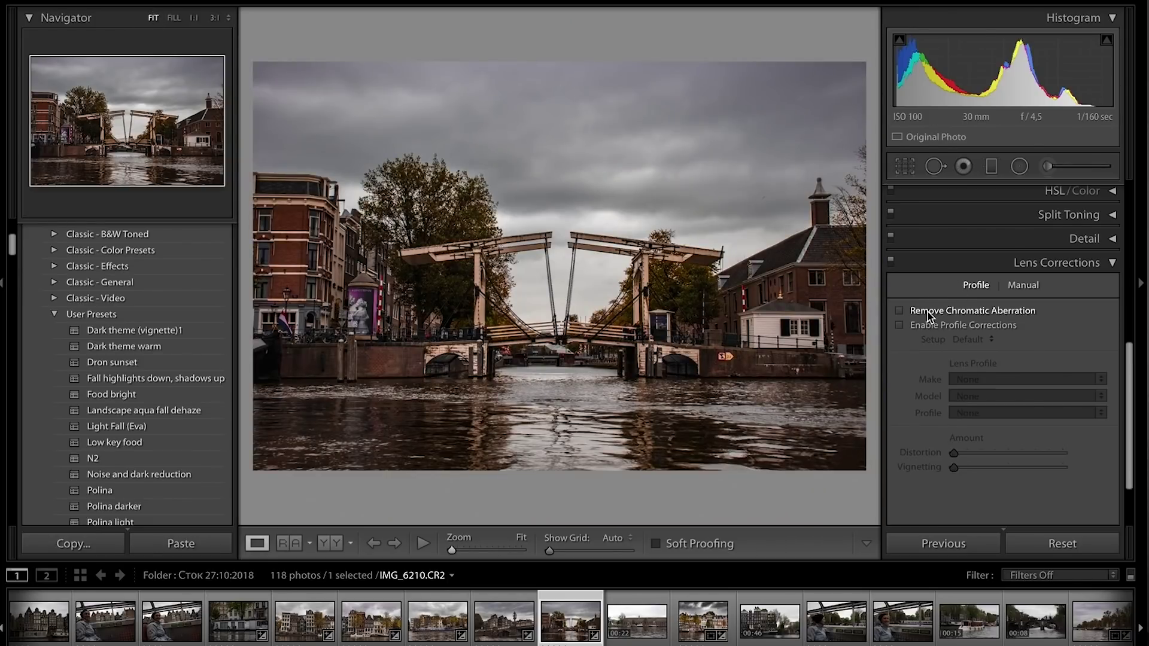
left_click(609, 332)
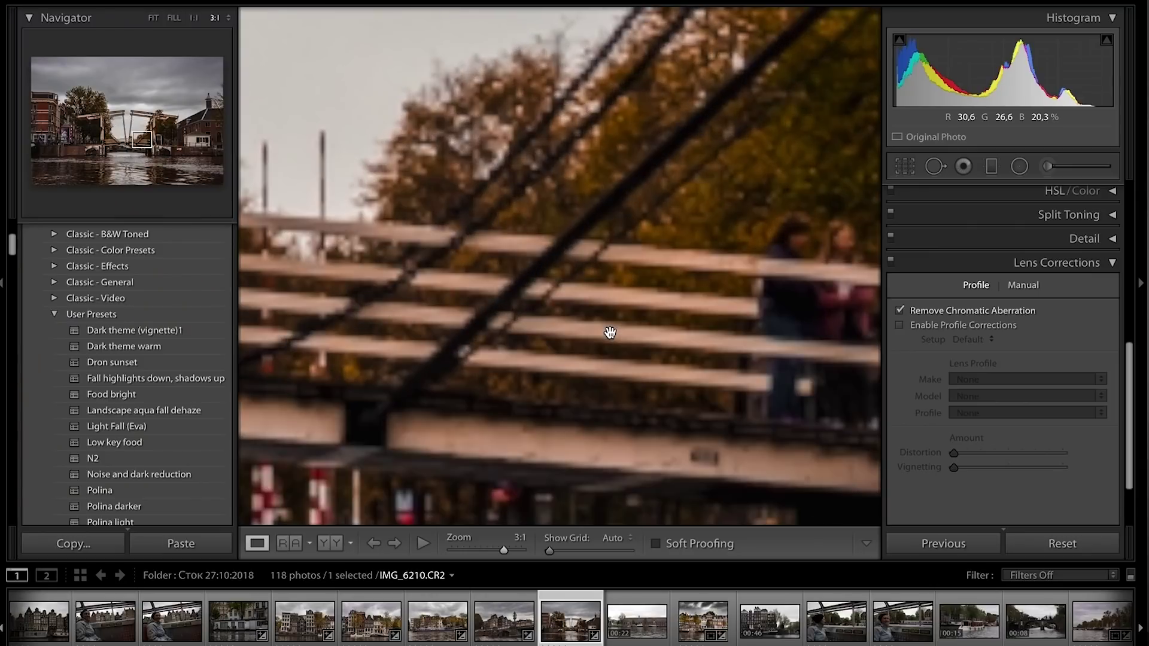
key("ctrl+equal")
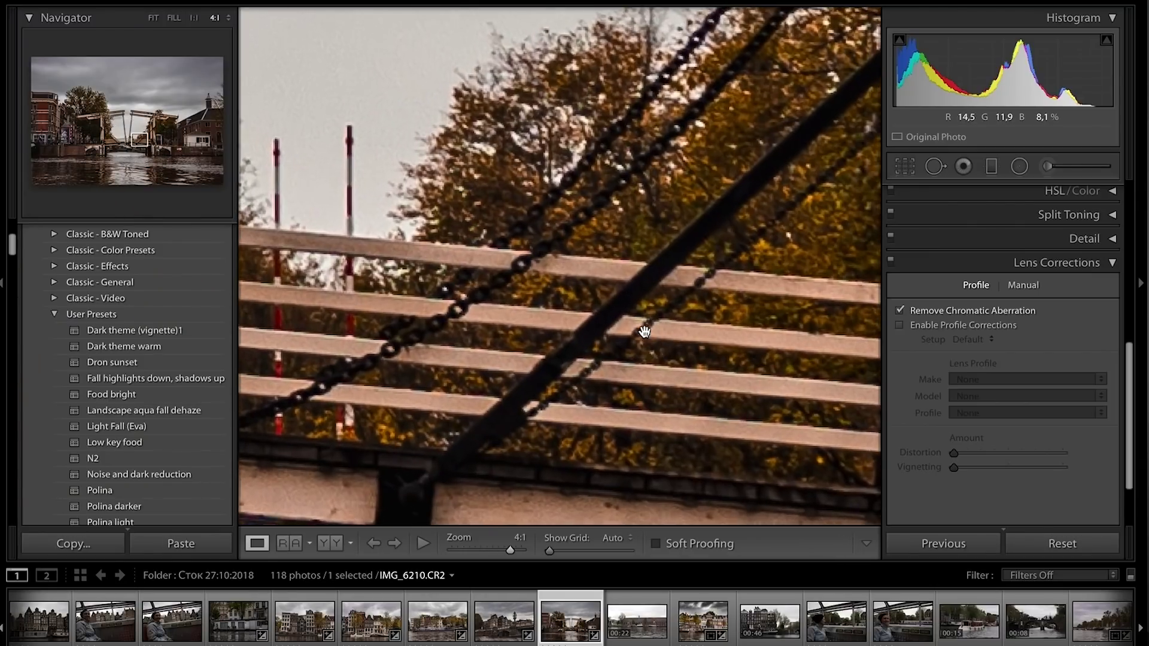
left_click_drag(598, 258, 690, 262)
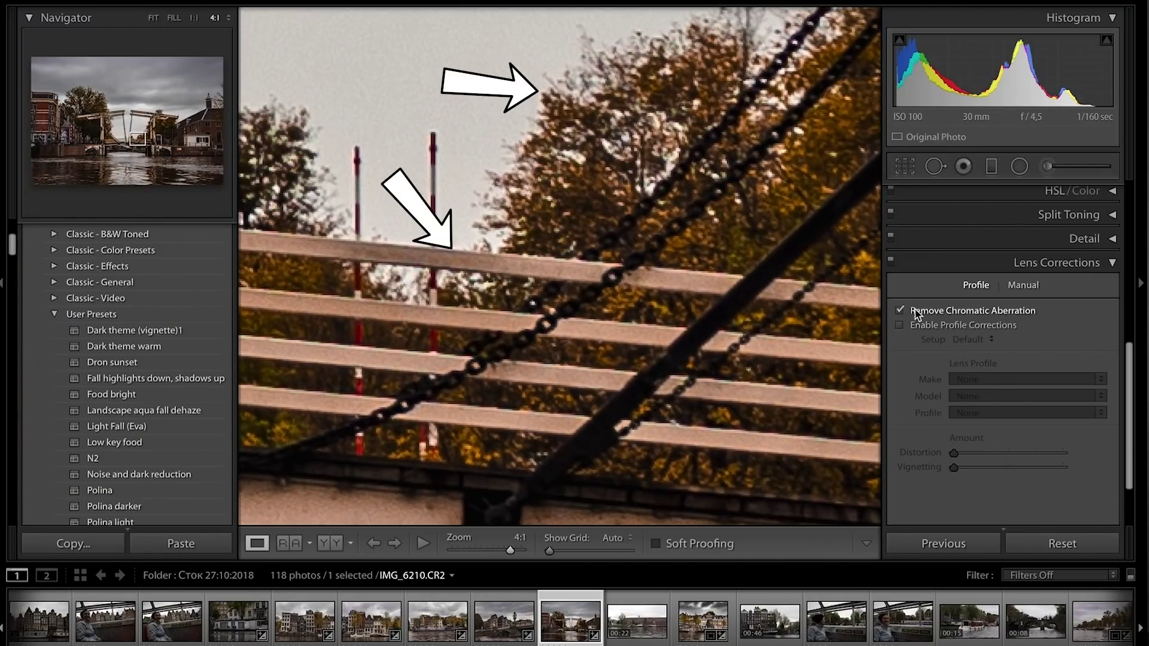
left_click(899, 311)
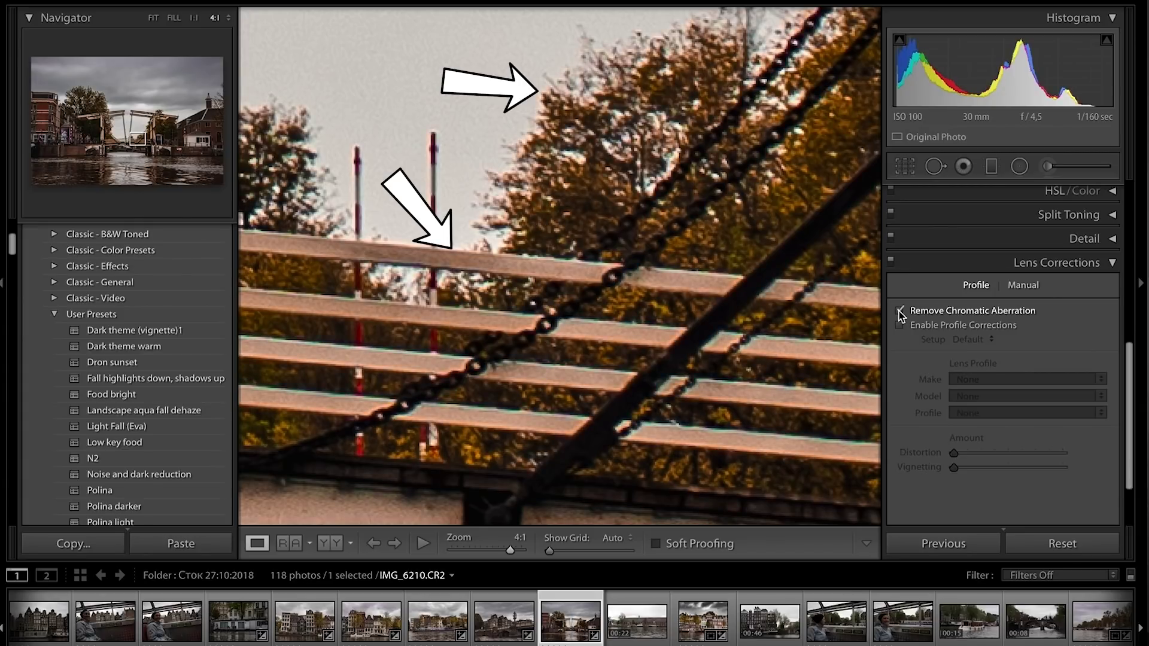
left_click(899, 312)
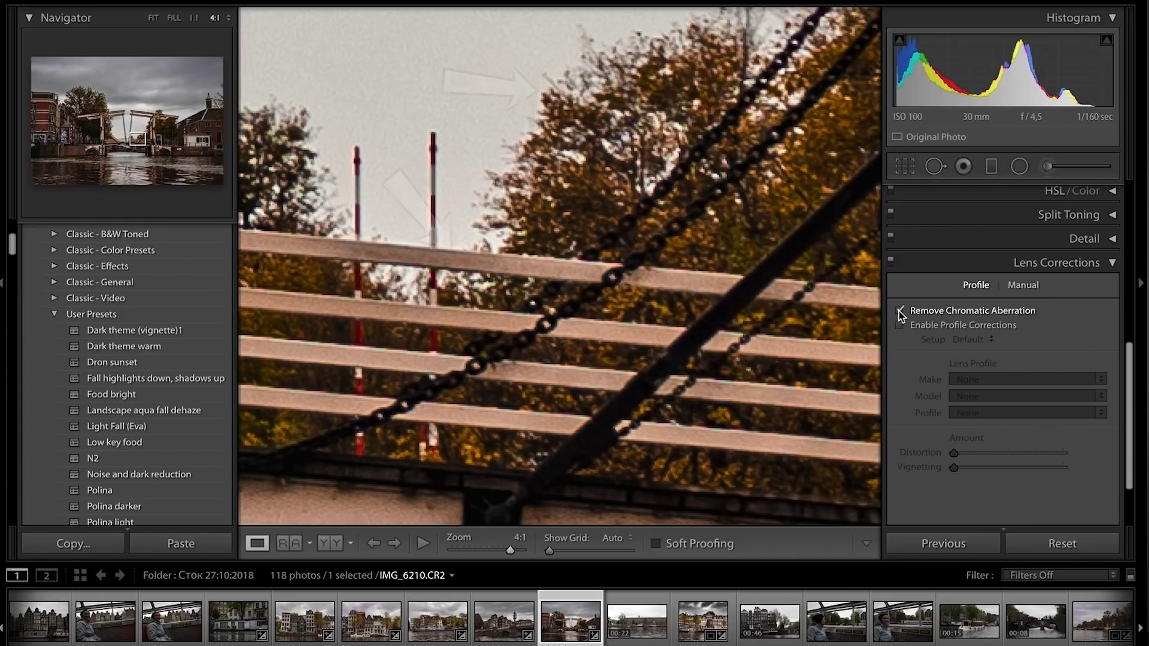
left_click(899, 312)
left_click(899, 311)
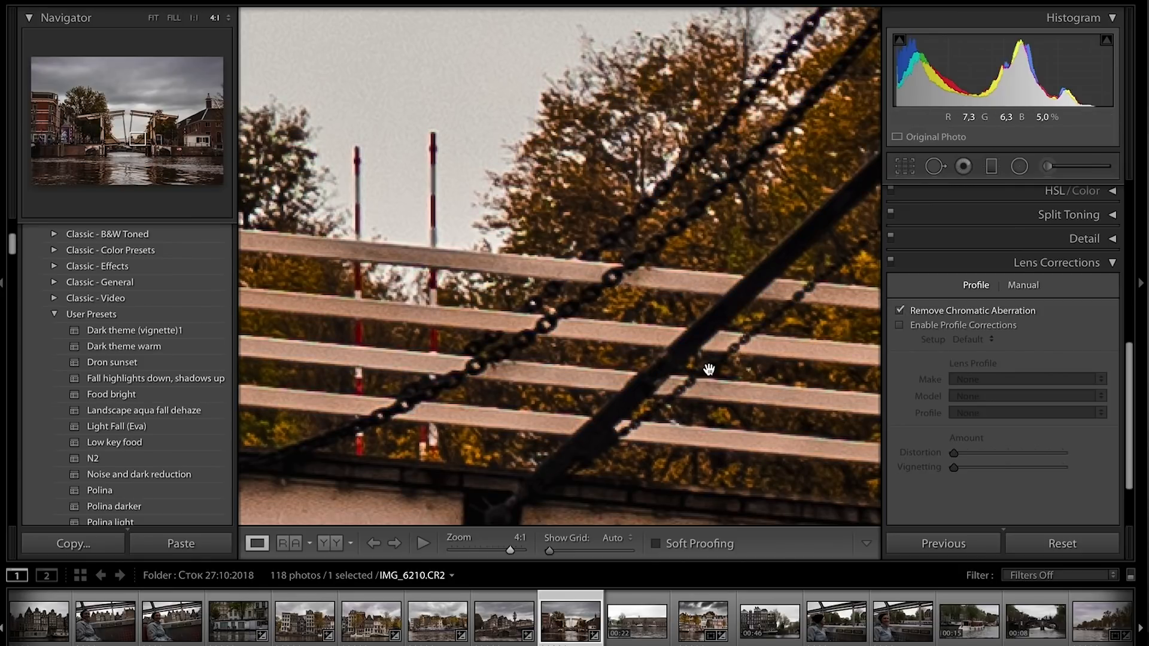
key("ctrl+minus")
key("ctrl+minus")
key("ctrl+minus")
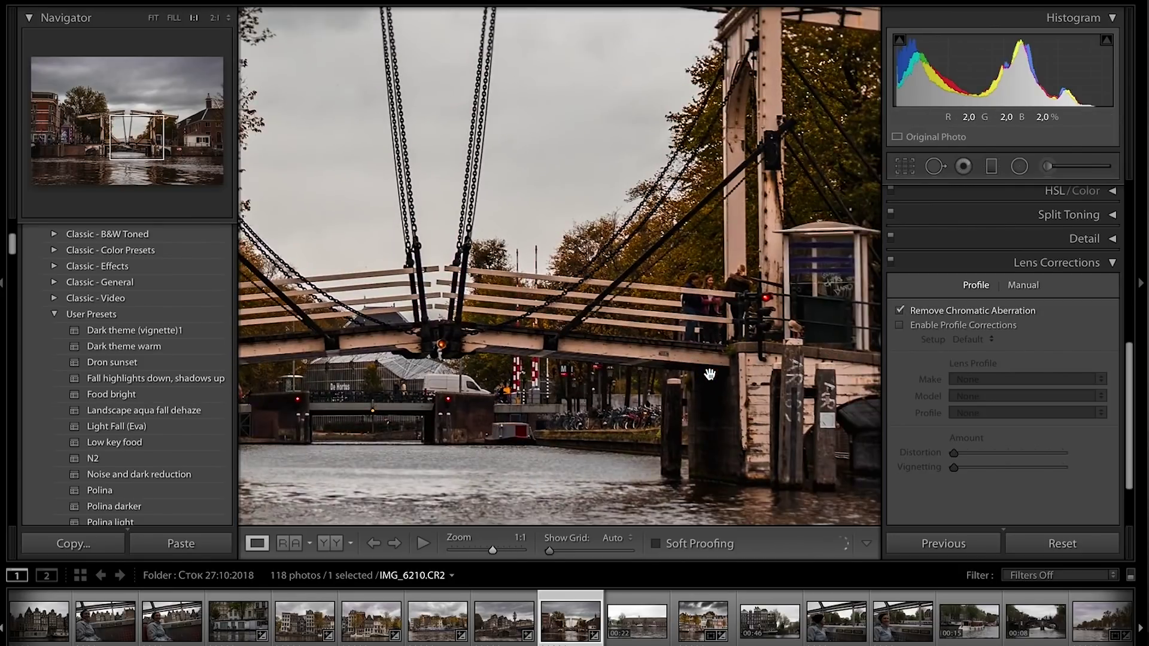
left_click(153, 18)
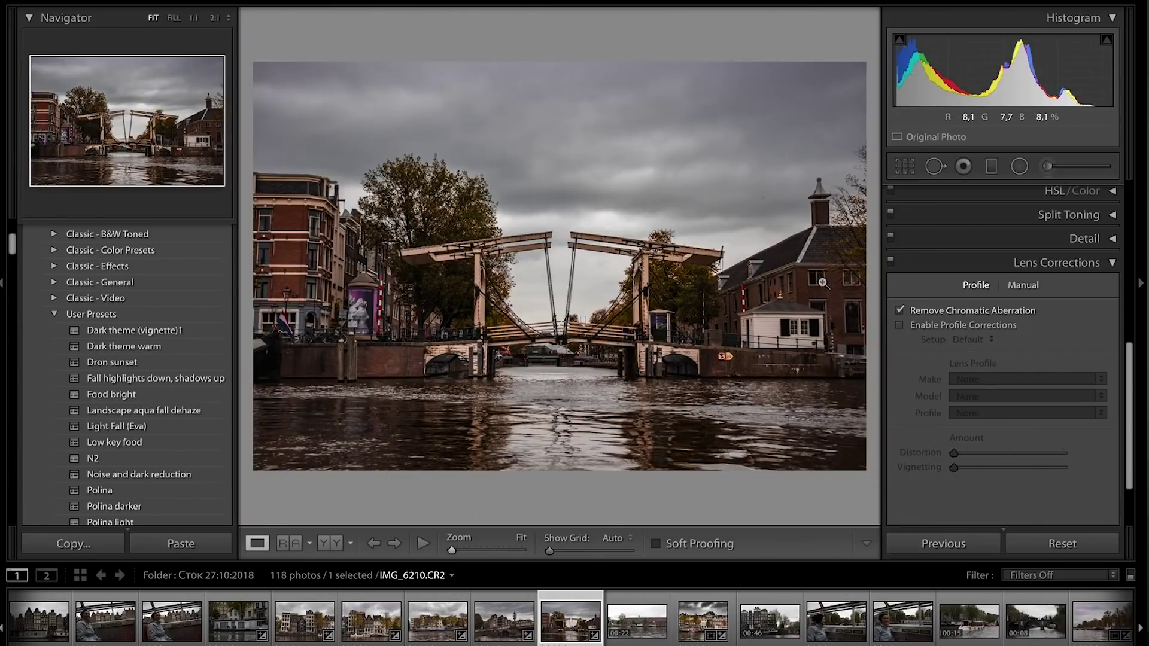
- Enable the Canon EF-S 18-55mm lens profile corrections and collapse Lens Corrections
left_click(899, 327)
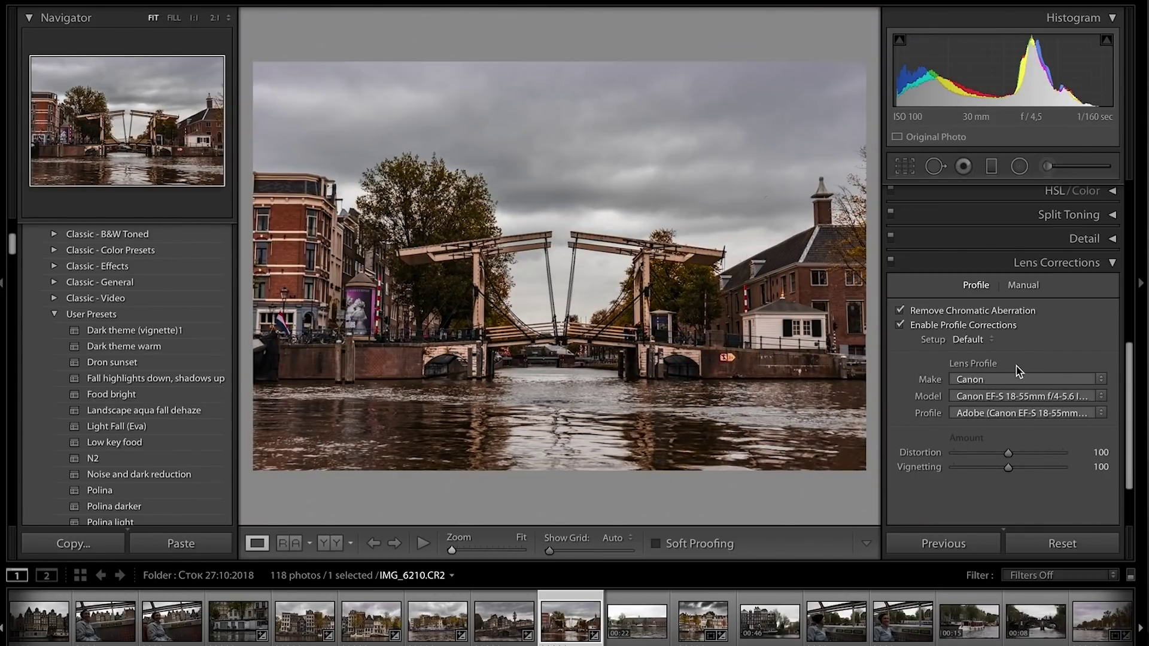
left_click(1006, 265)
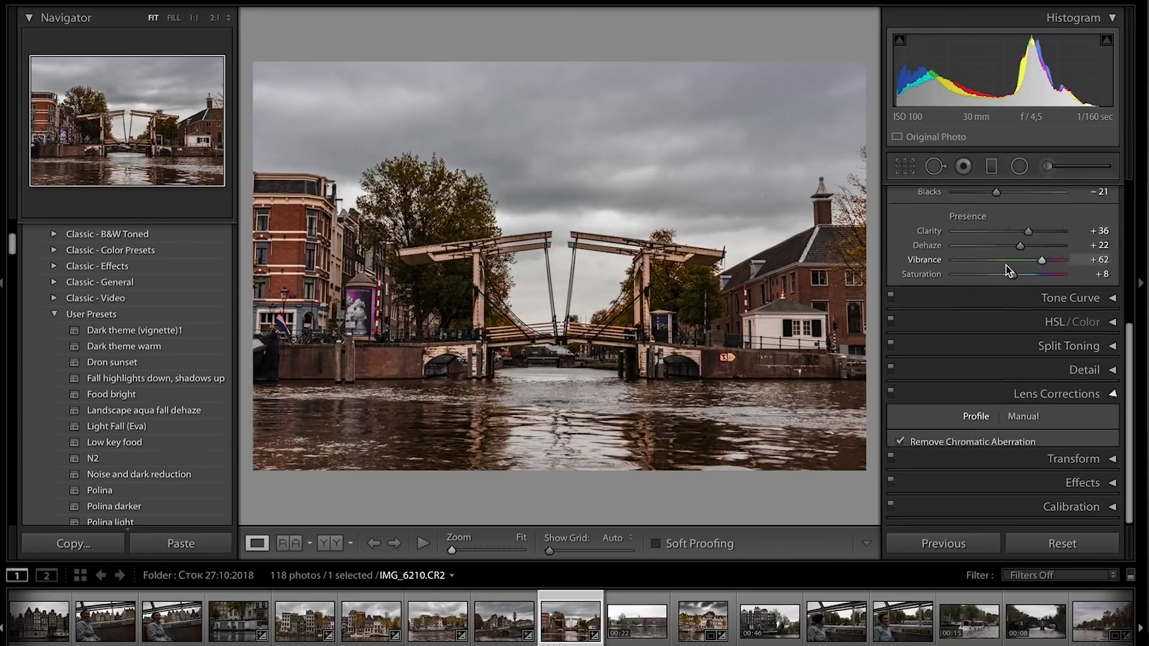
left_click(995, 428)
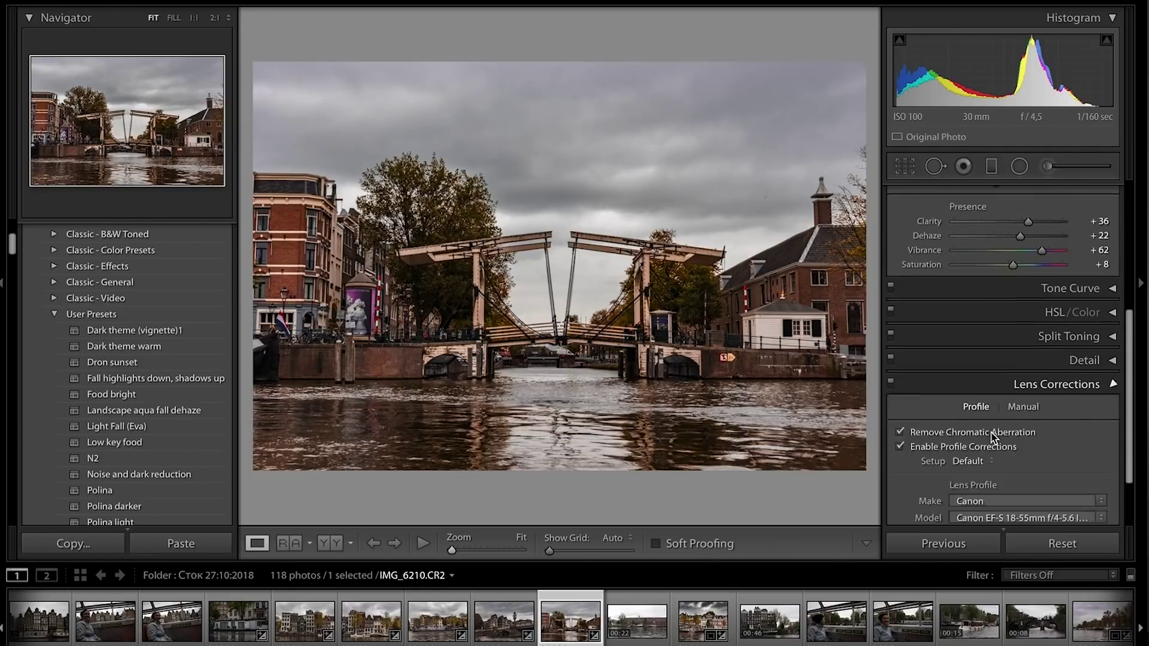
left_click(993, 262)
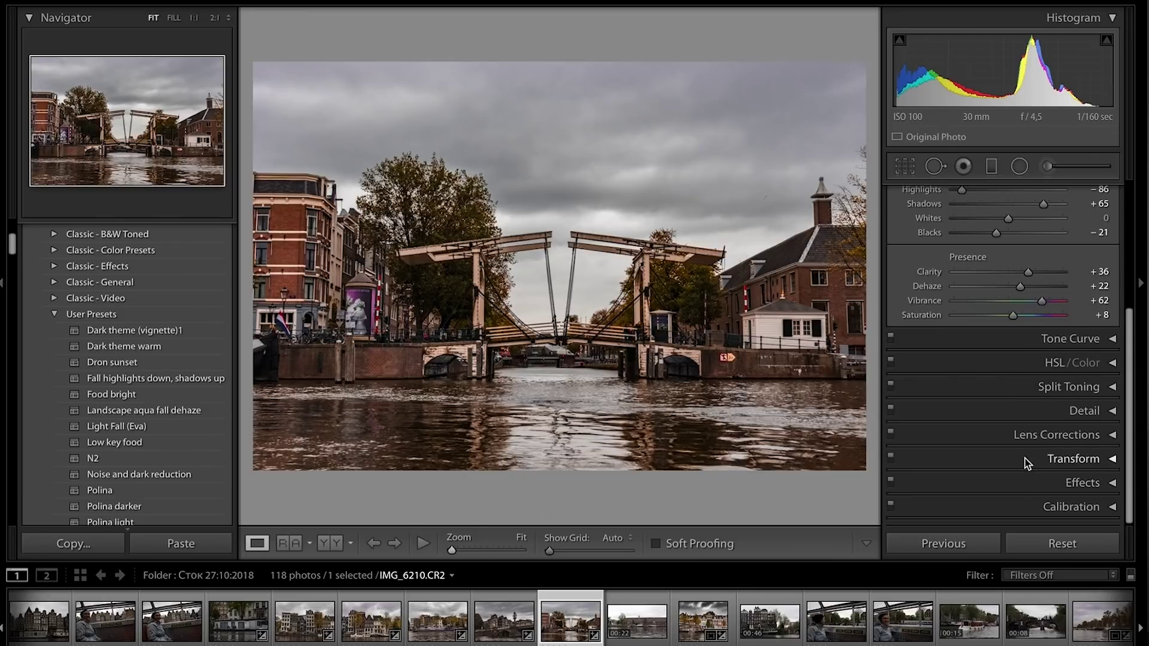
- Apply Upright Auto perspective correction and bring up the crop and straighten overlay
left_click(1024, 459)
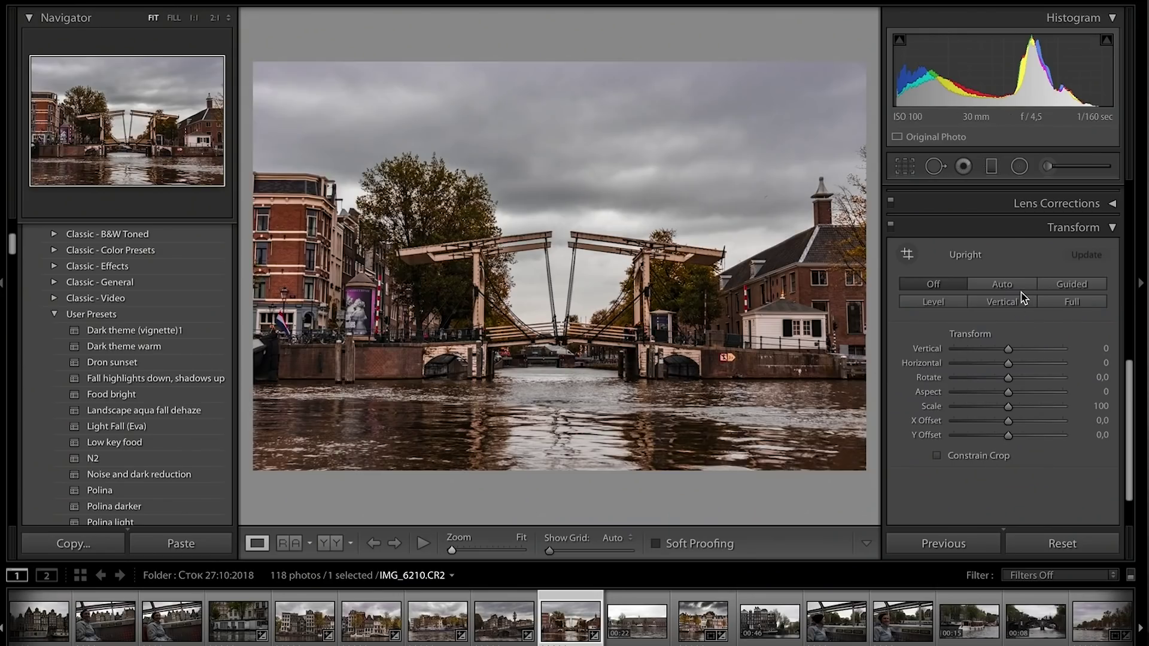
left_click(1009, 292)
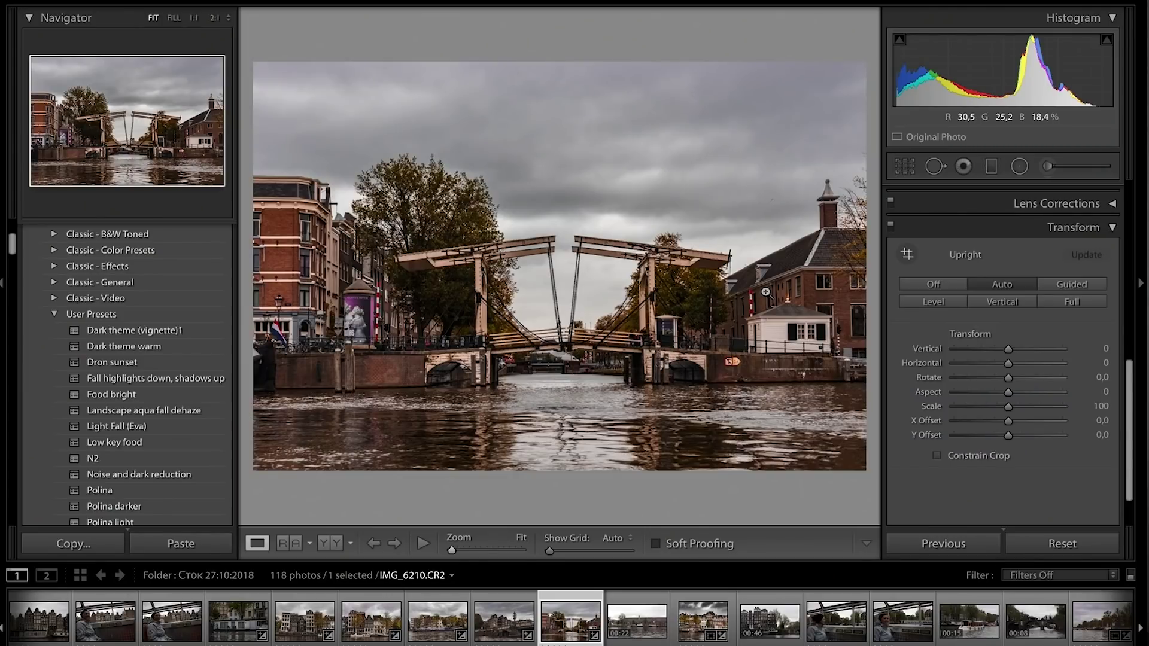
left_click(910, 169)
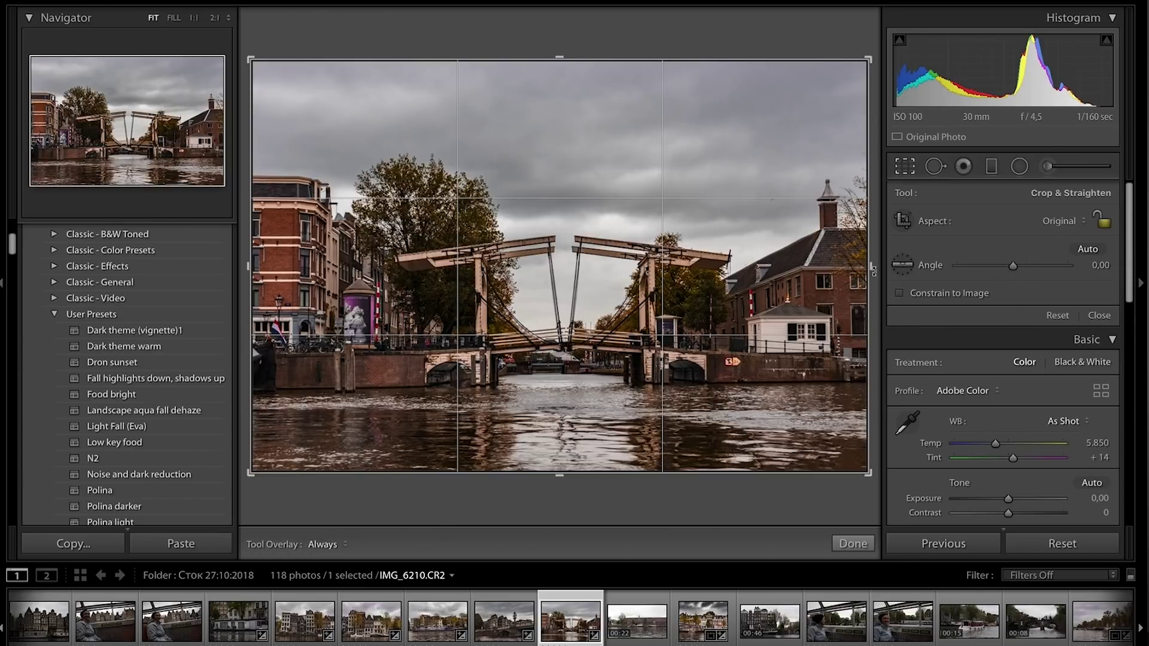
- Level the photo to a 0.73 angle along the canal wall and apply the rotated crop
left_click(1087, 250)
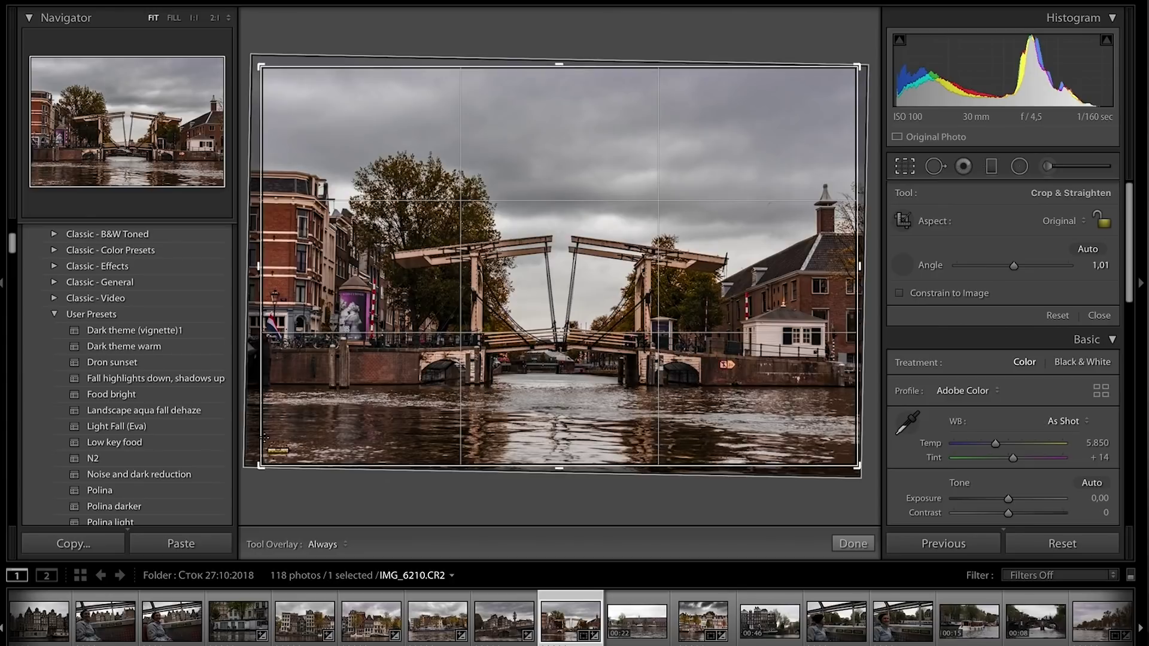
mouse_move(269, 383)
left_mouse_down()
mouse_move(869, 388)
mouse_move(849, 385)
left_mouse_up()
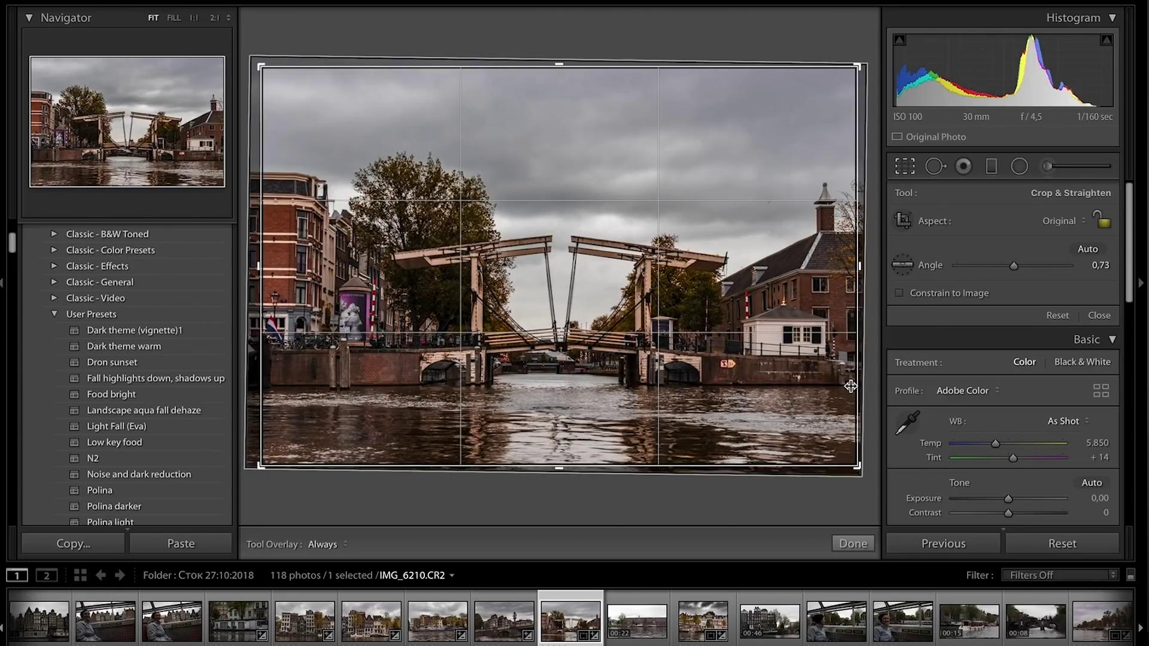
left_click(853, 543)
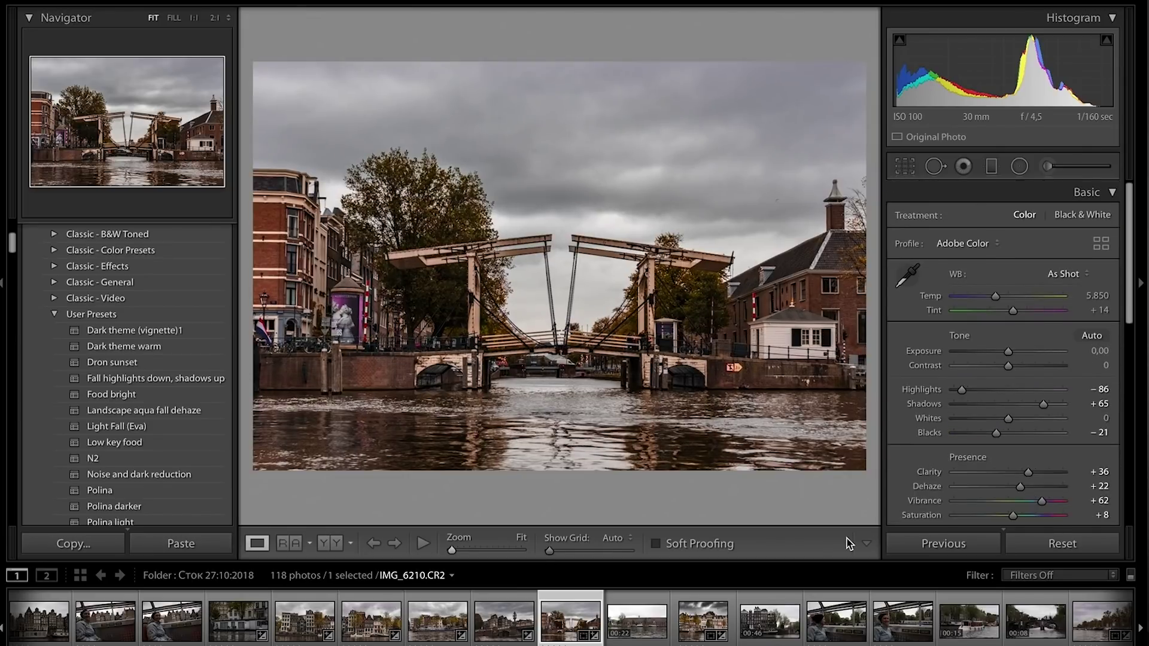
- Collapse Basic and Transform, expand Effects, and compare the edit with the original using backslash
scroll(982, 436, "down", 3)
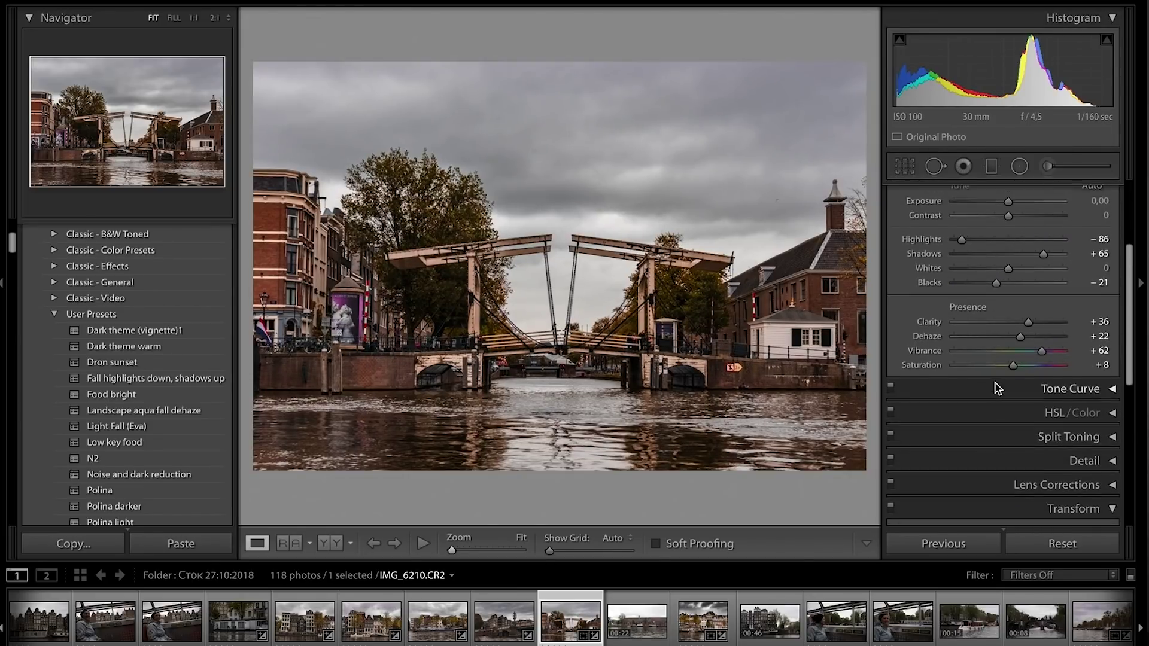
scroll(996, 382, "up", 3)
left_click(1030, 197)
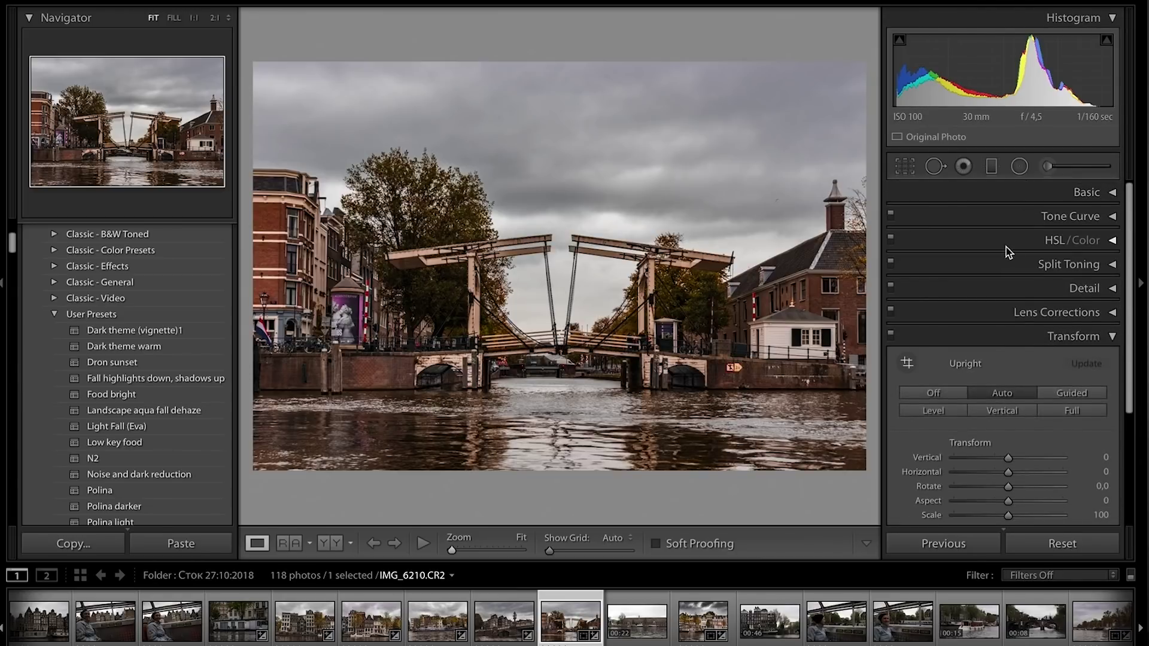
left_click(1018, 333)
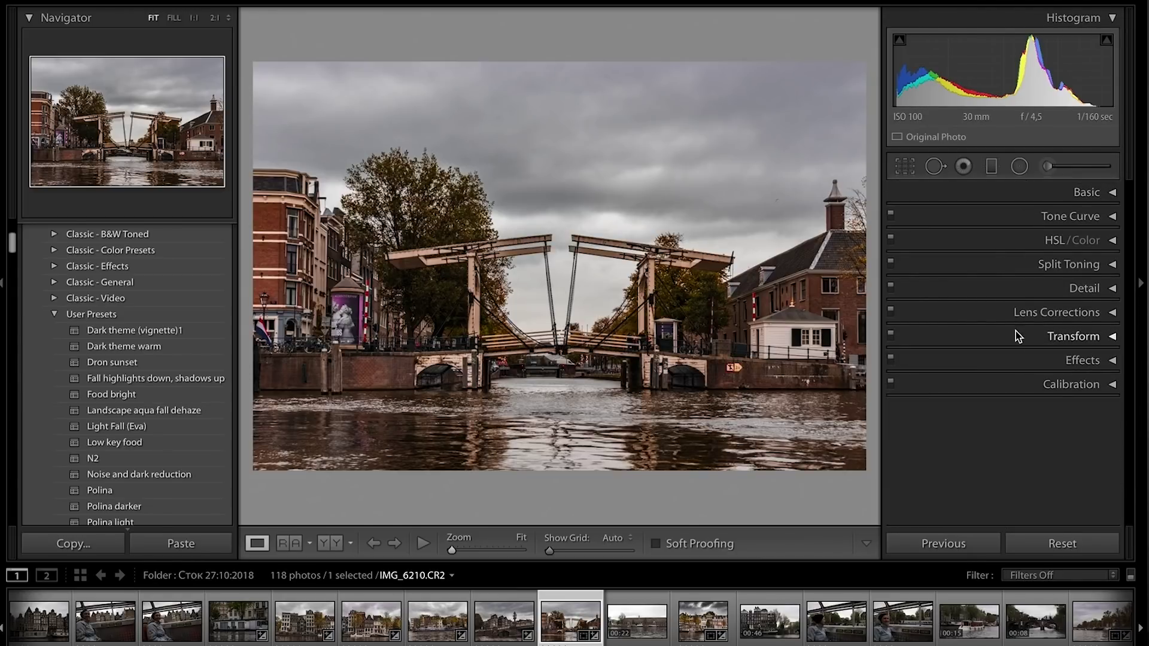
left_click(1023, 357)
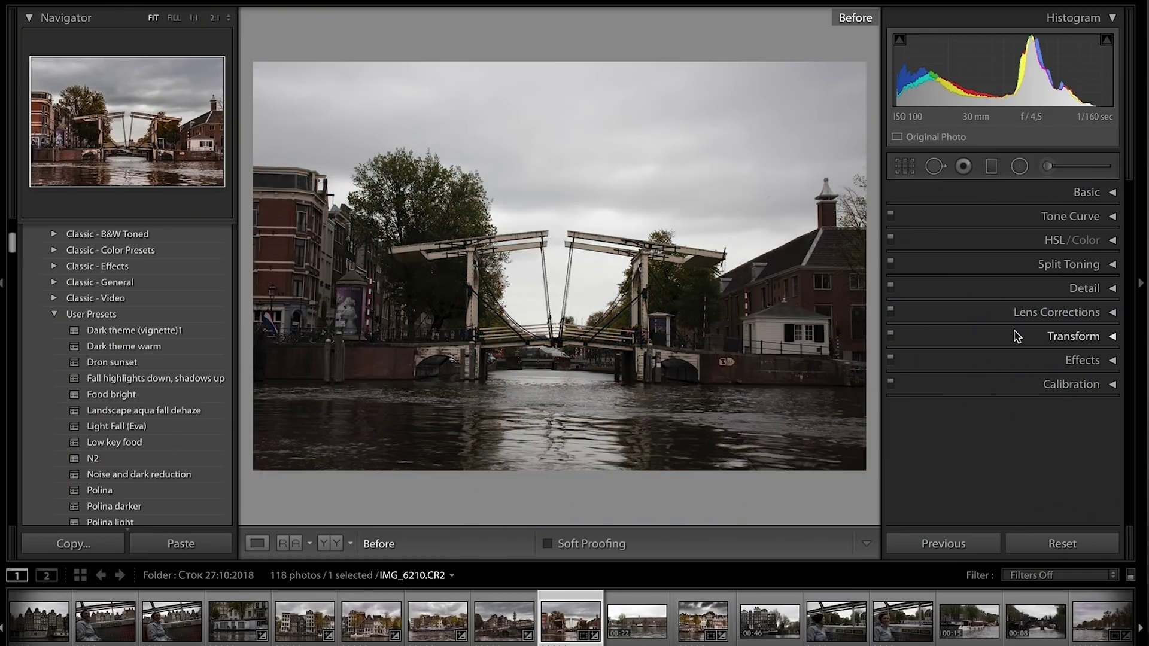
key("backslash")
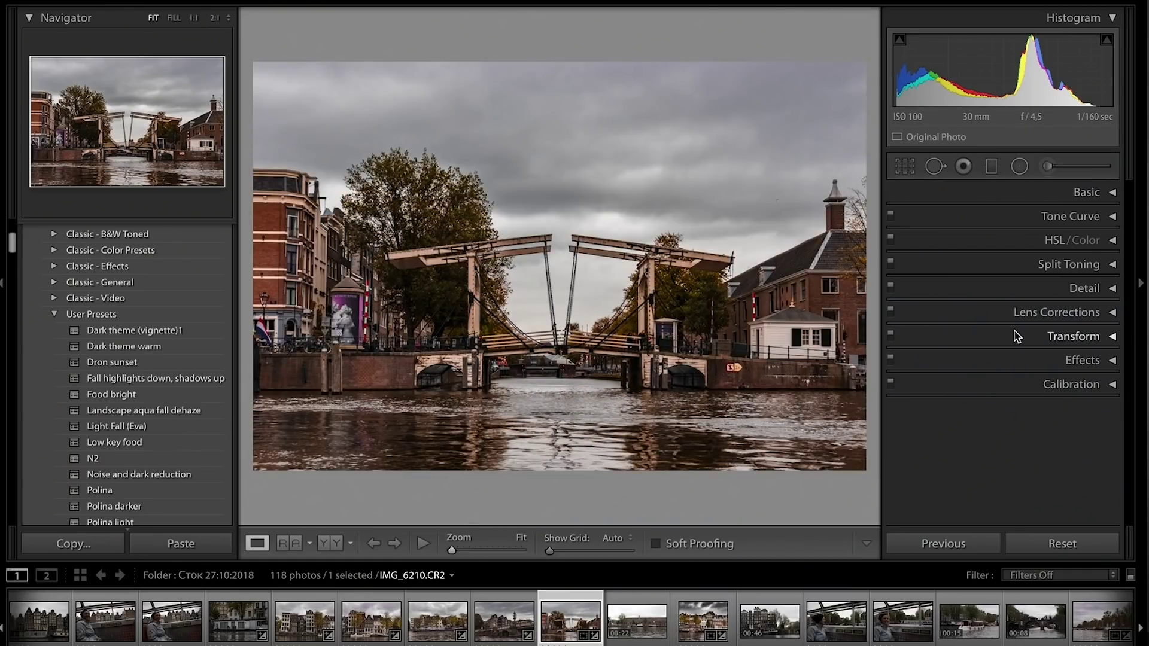
key("backslash")
key("backslash")
- Draw a graduated filter from the sky's top edge down to the bridge tops, checking its mask coverage
left_click(993, 167)
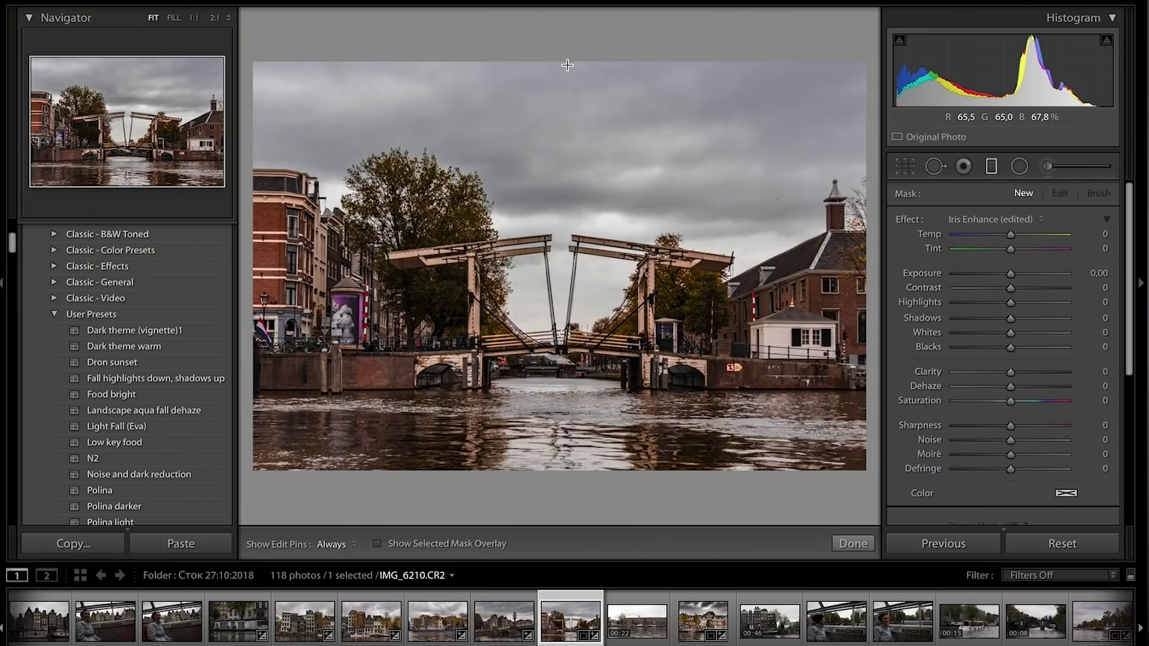
left_click_drag(568, 59, 566, 289)
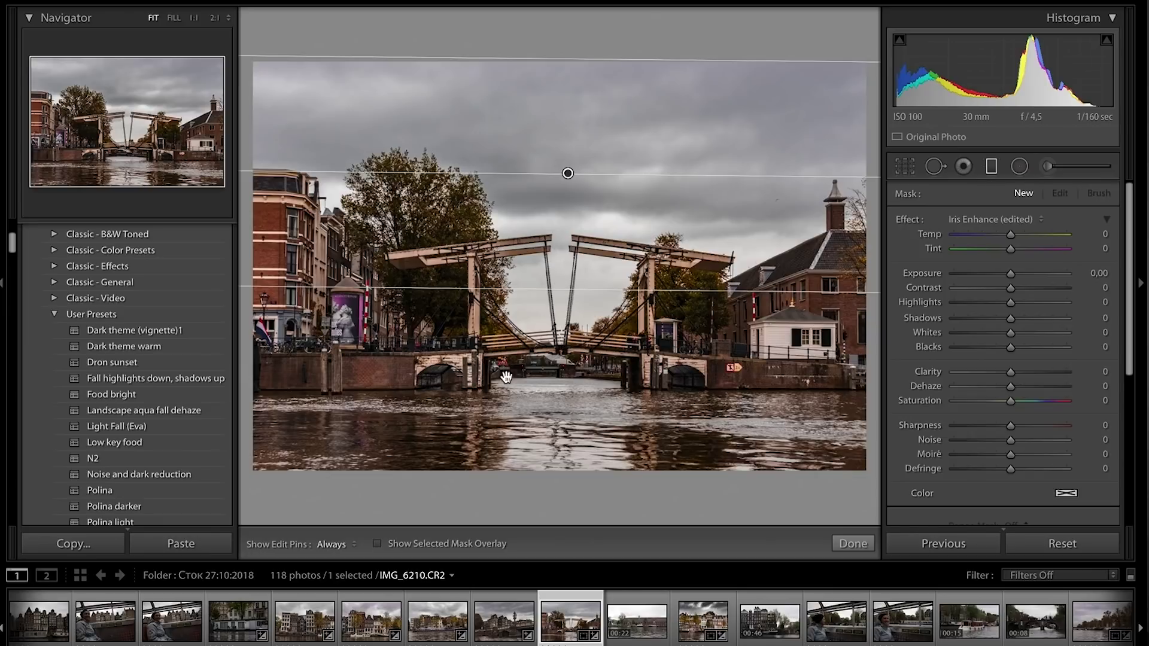
left_click(386, 544)
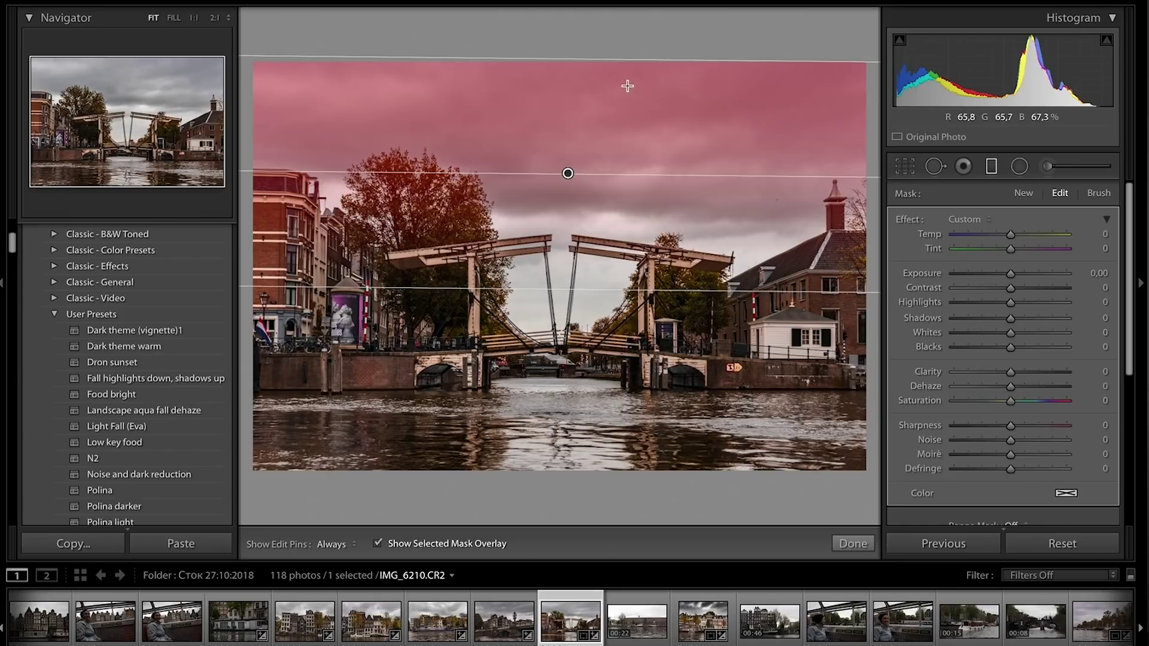
left_click_drag(574, 287, 574, 290)
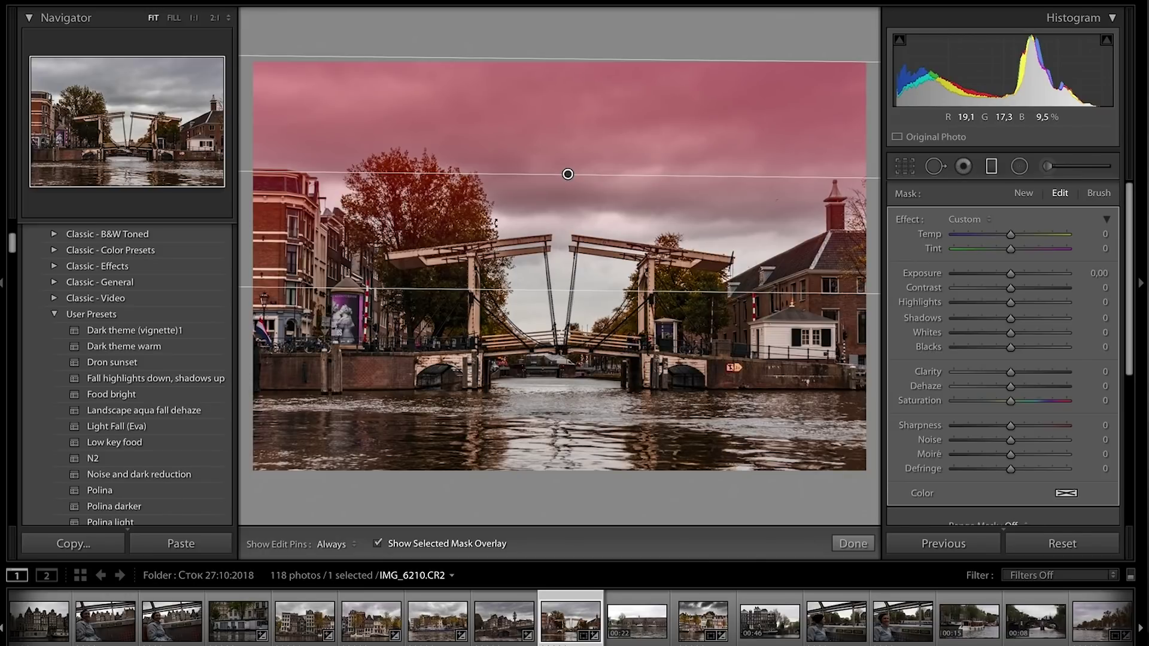
left_click(849, 542)
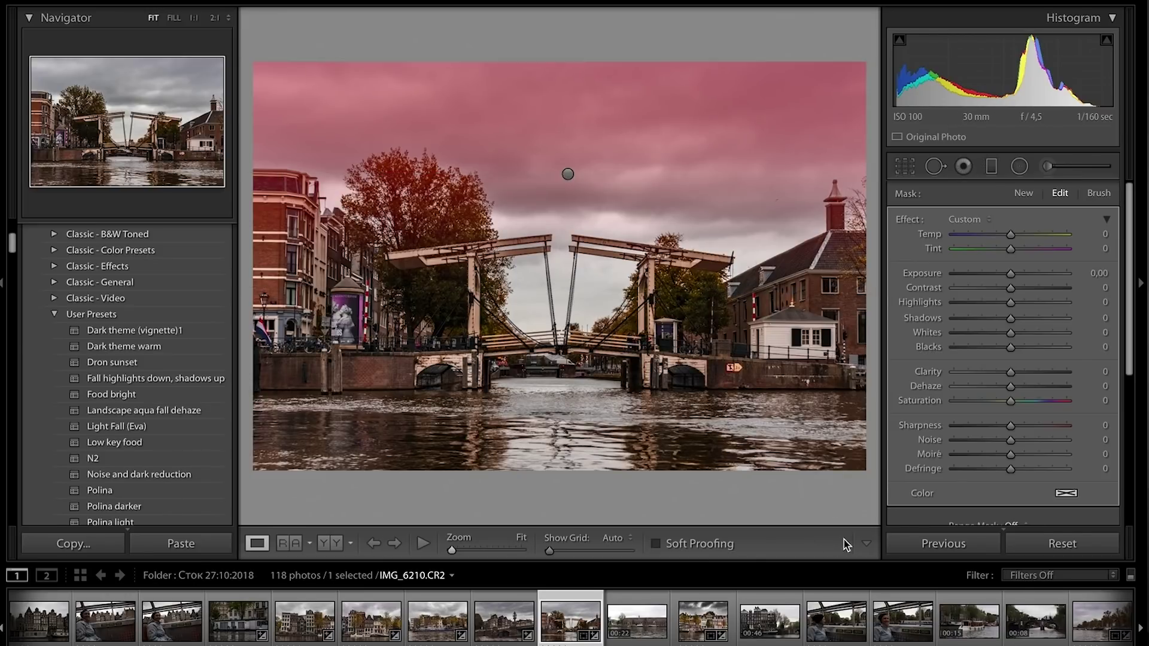
key("m")
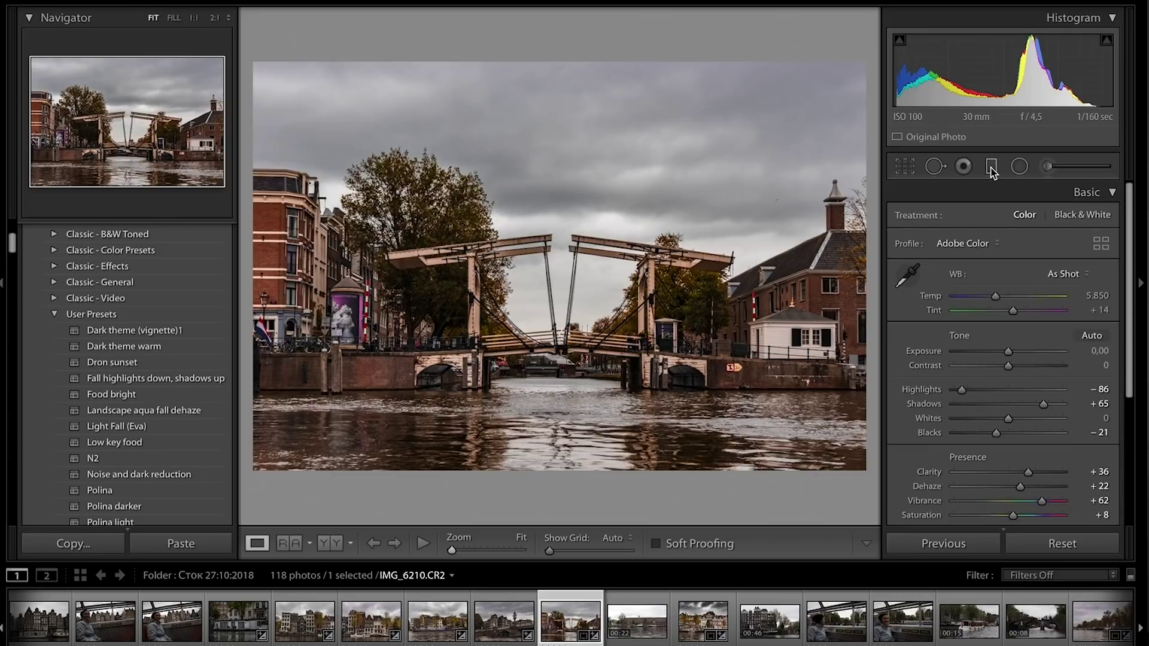
left_click(568, 174)
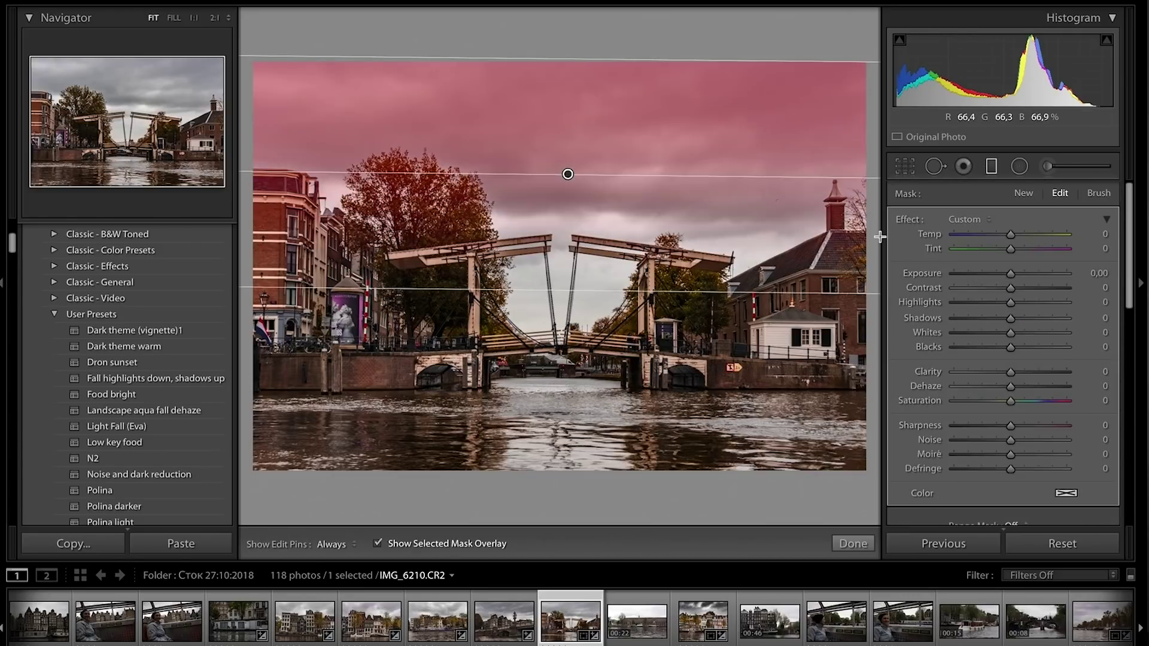
left_click(413, 544)
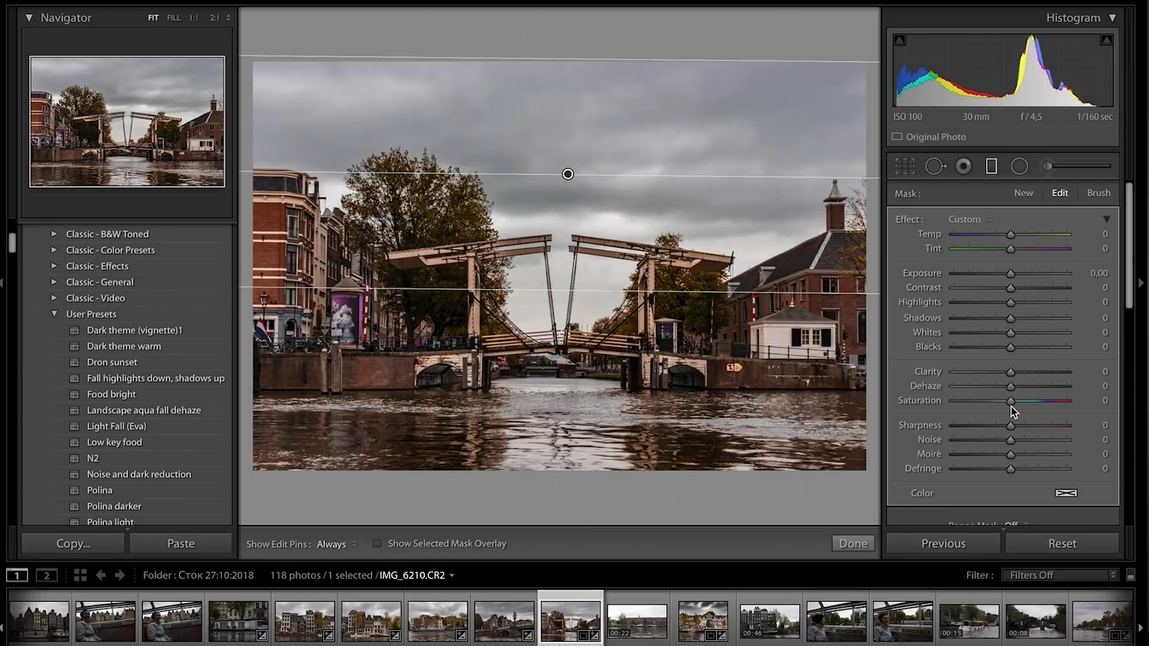
- Give the sky gradient Dehaze 19, Saturation -77, Clarity 21 and Highlights -65
left_click_drag(1011, 388, 1019, 387)
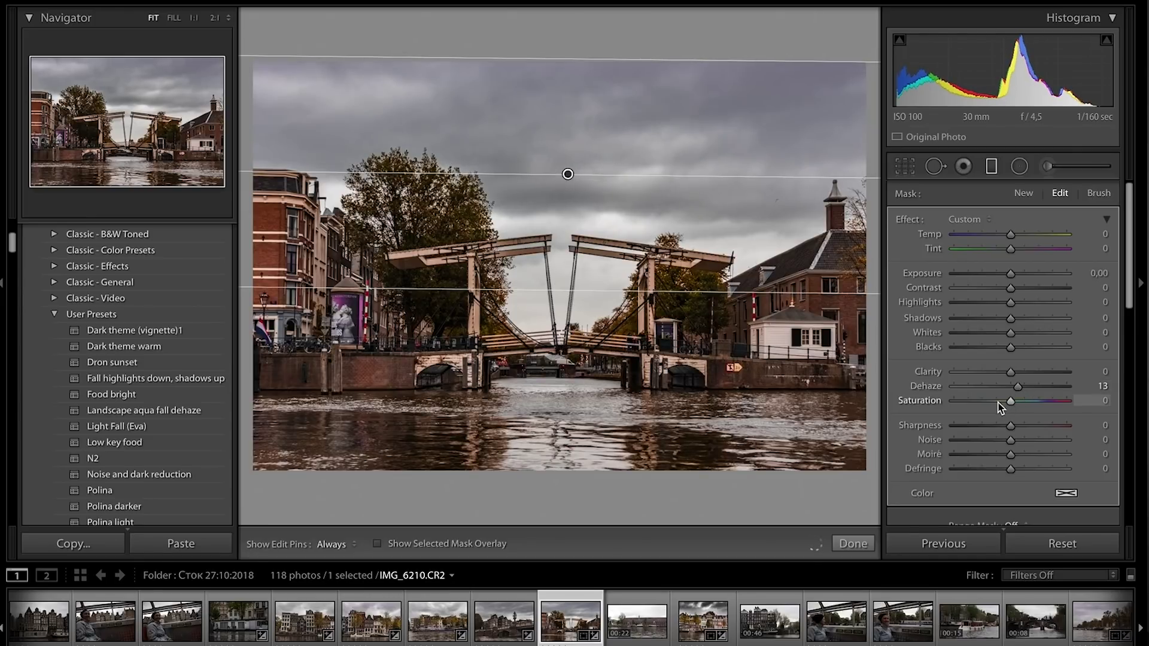
left_click(997, 402)
left_click(965, 407)
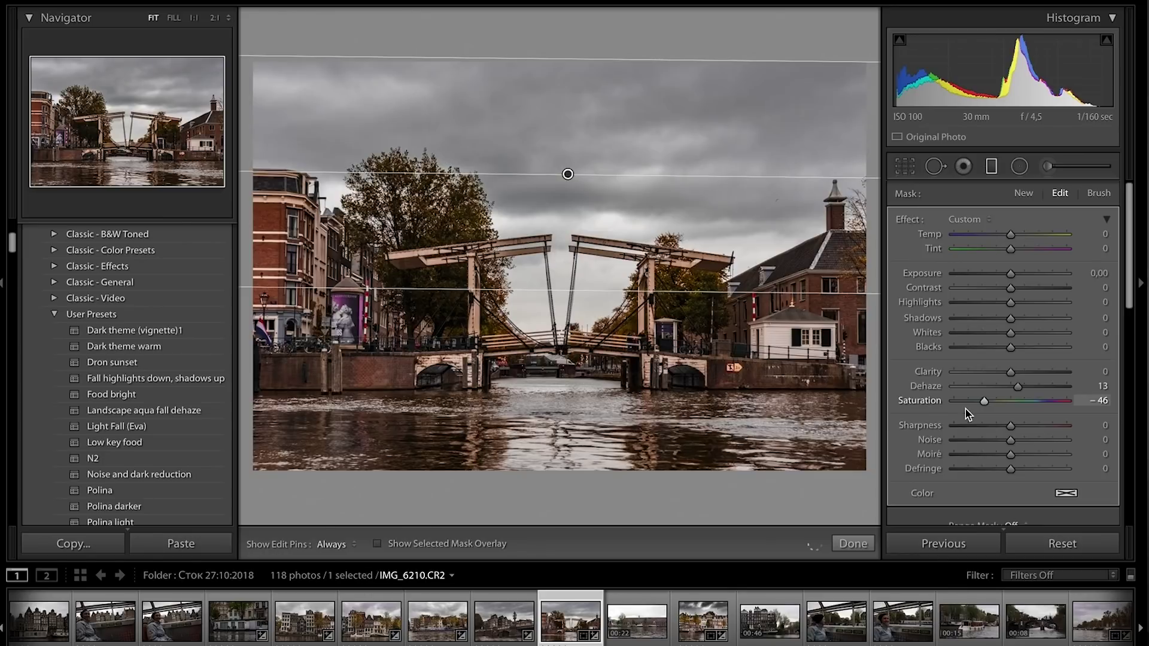
left_click_drag(1024, 390, 1020, 388)
left_click(1021, 372)
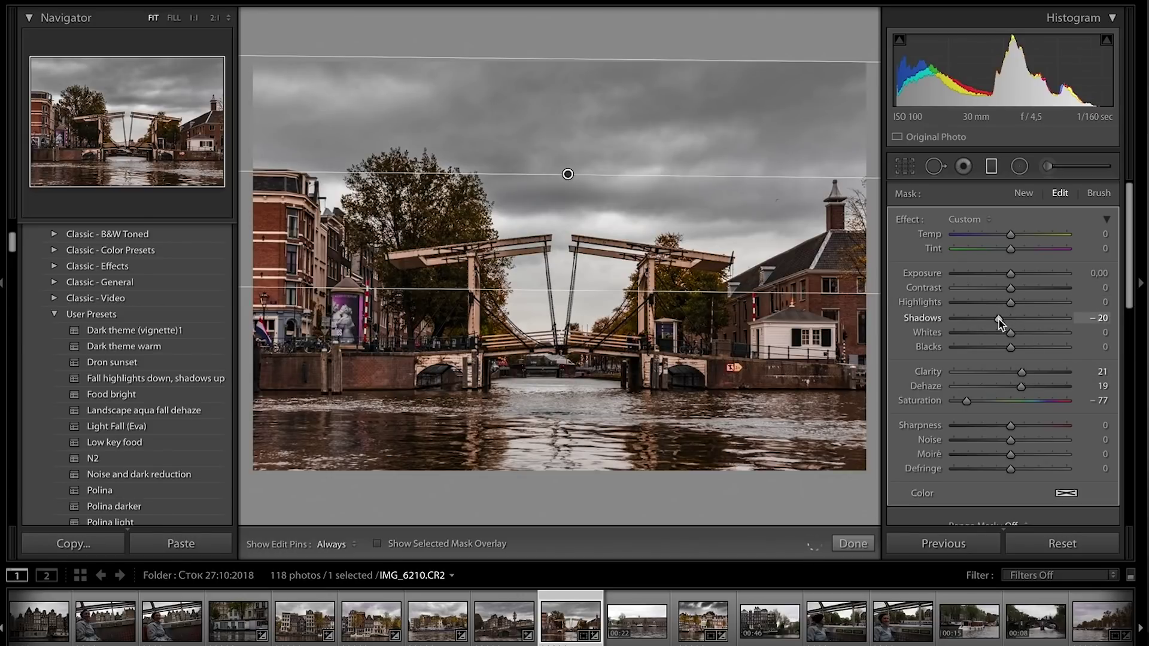
left_click_drag(1011, 302, 981, 305)
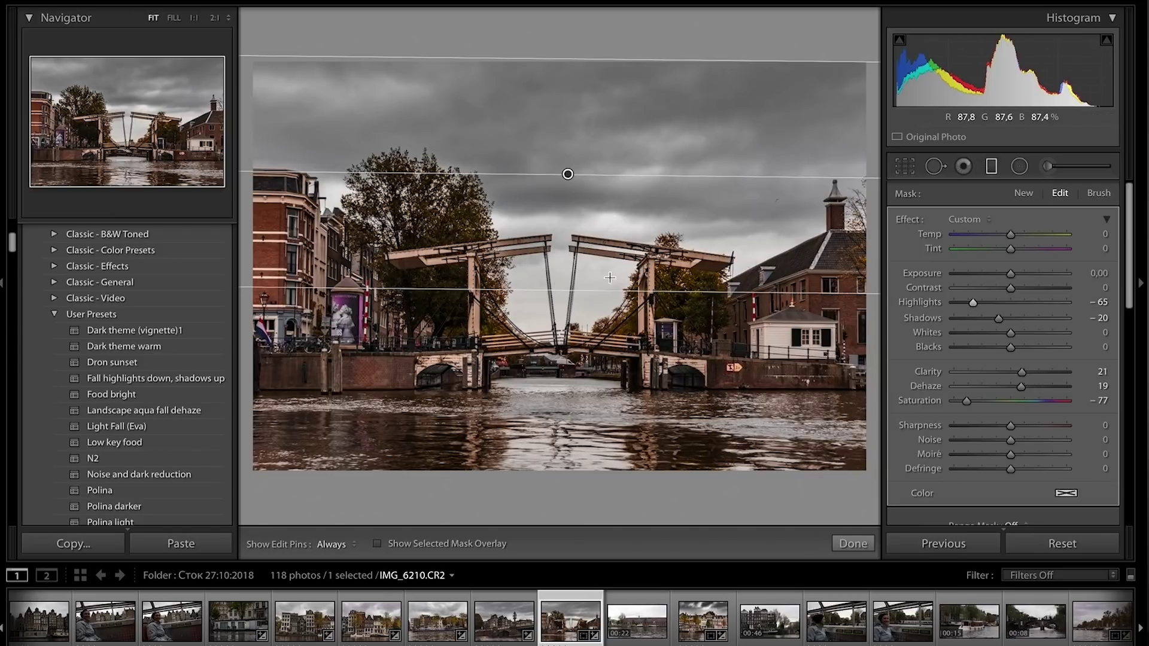
- Move the sky transition lower toward the bridge and set Contrast 37 and Exposure -0.17
left_click_drag(589, 294, 589, 317)
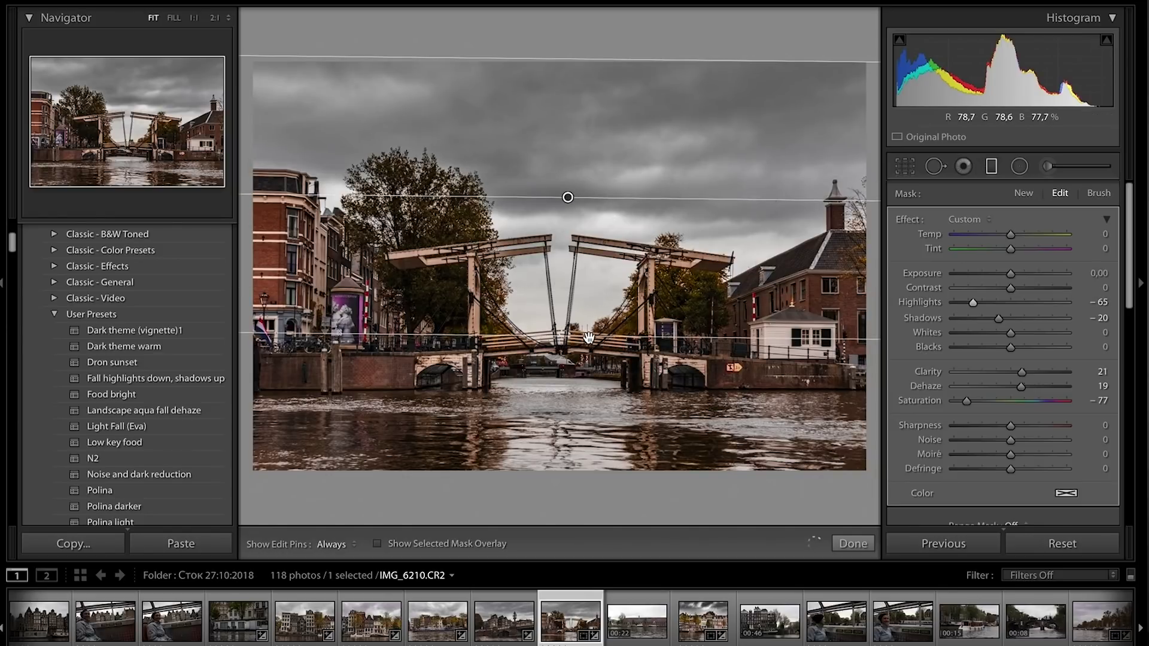
left_click_drag(1011, 288, 1024, 289)
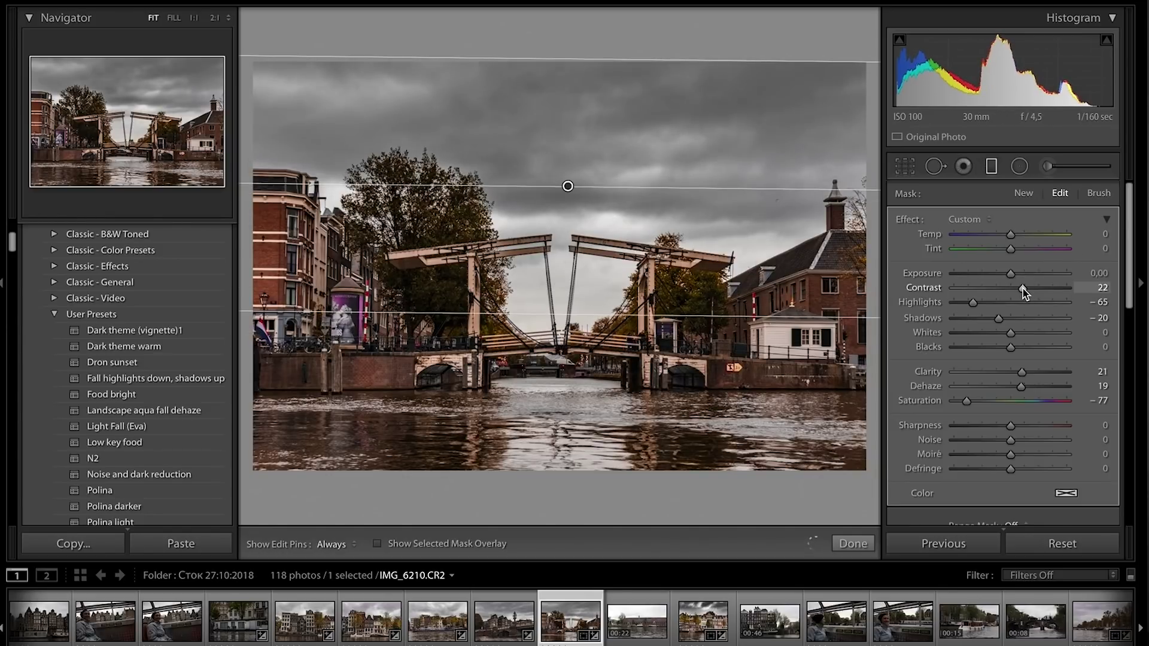
left_click_drag(1023, 288, 1029, 290)
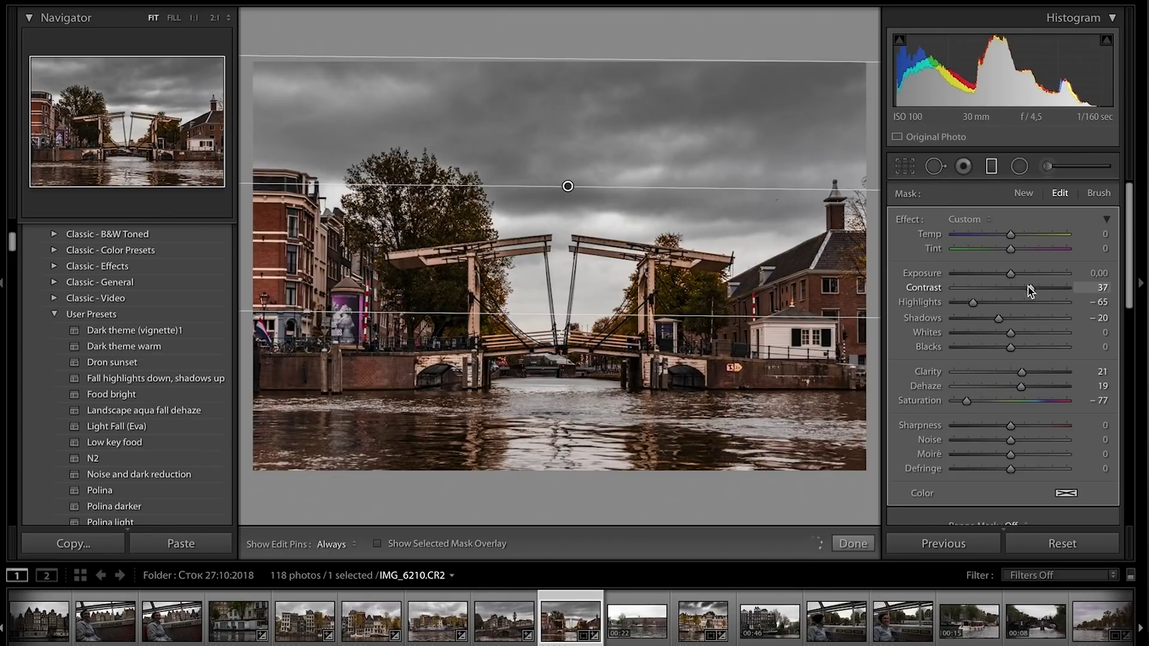
left_click_drag(1006, 275, 1005, 275)
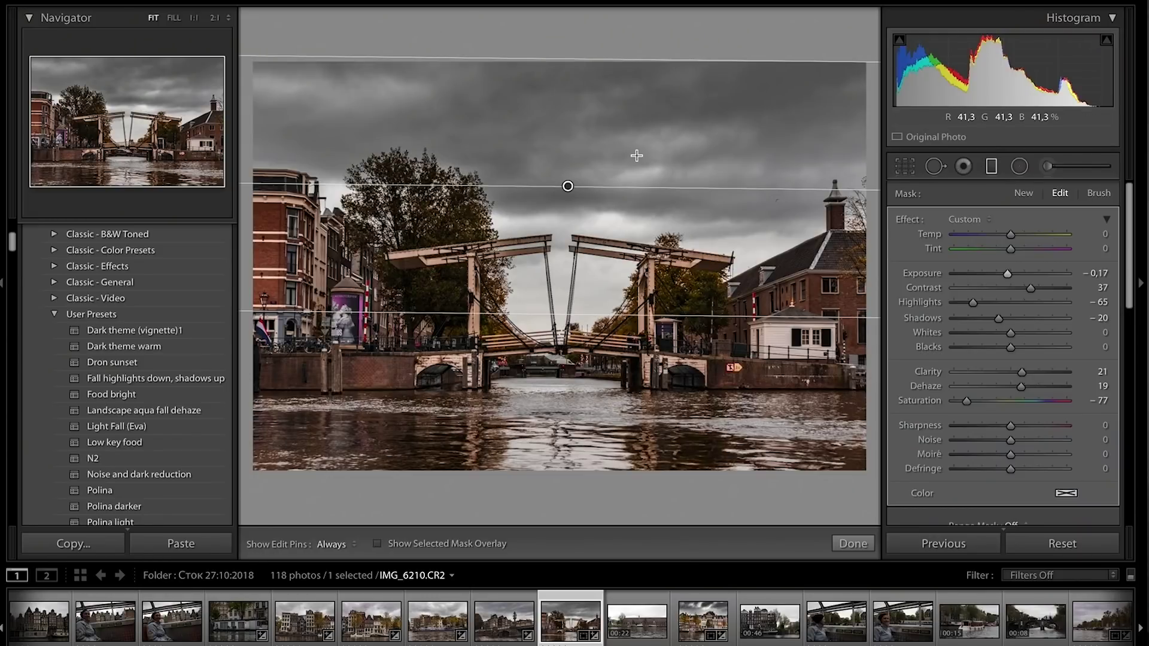
- Finish the sky filter, inspect the sky at 1:1, then zoom back out to the whole photo
left_click(849, 544)
left_click(608, 209)
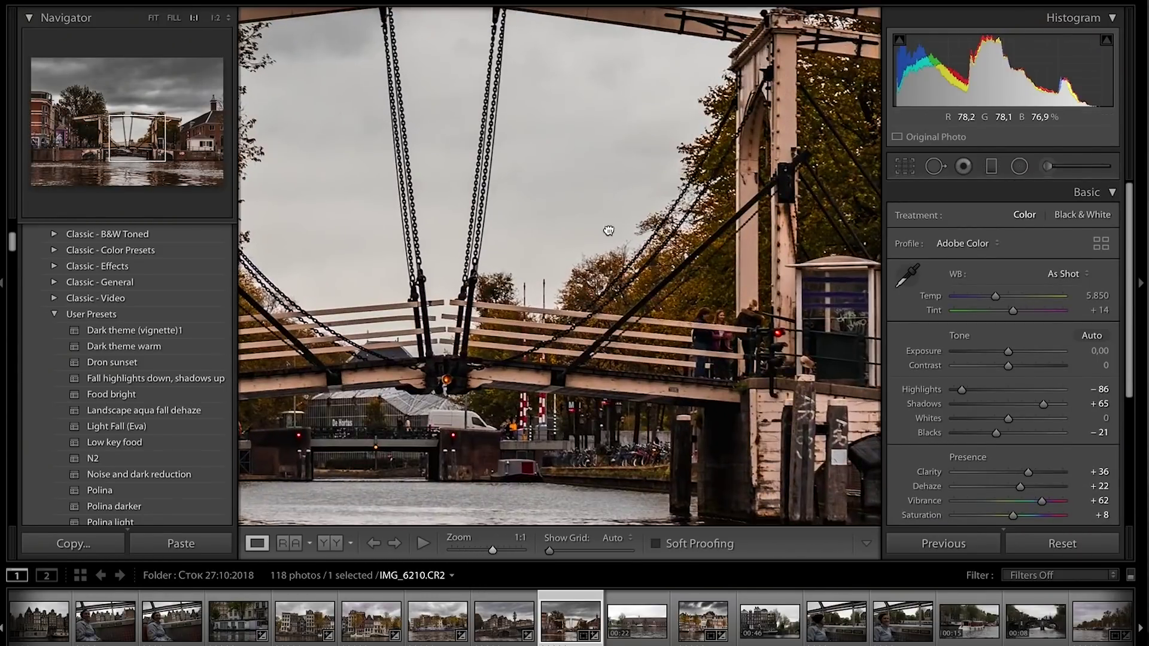
left_click_drag(608, 206, 608, 468)
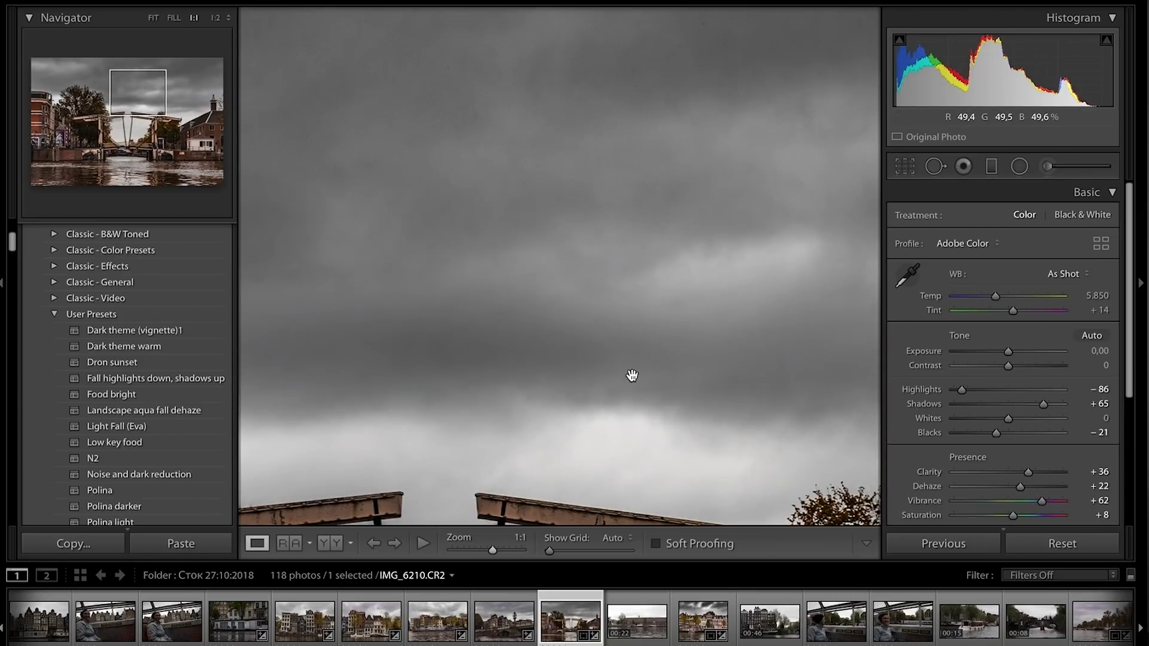
key("ctrl+minus")
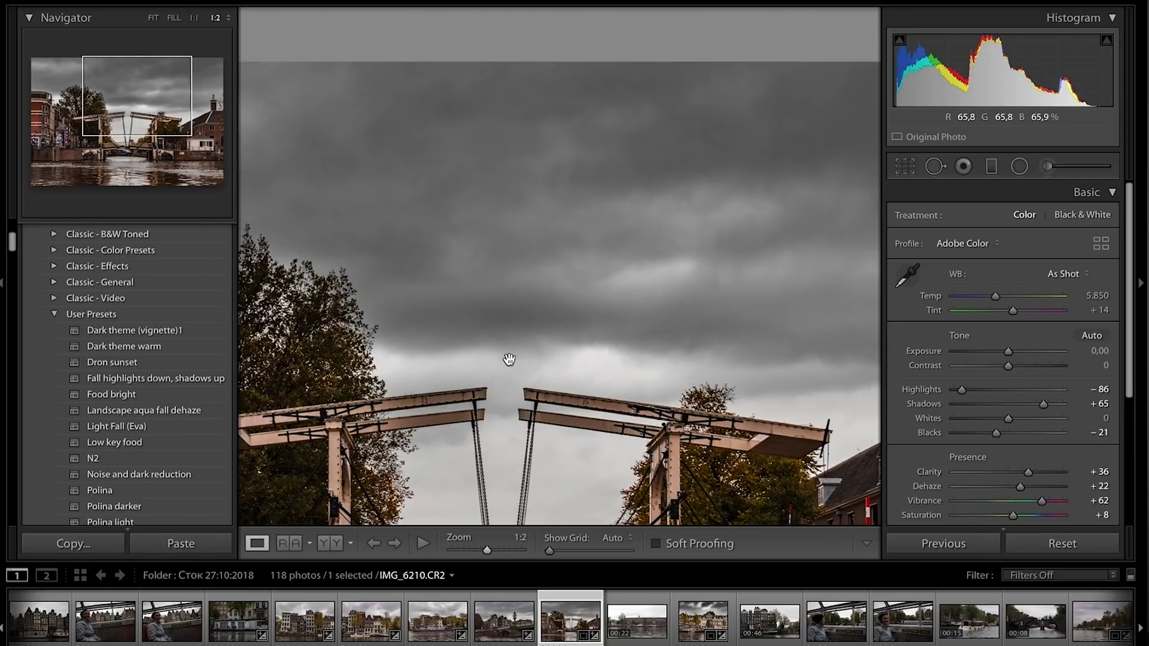
key("ctrl+minus")
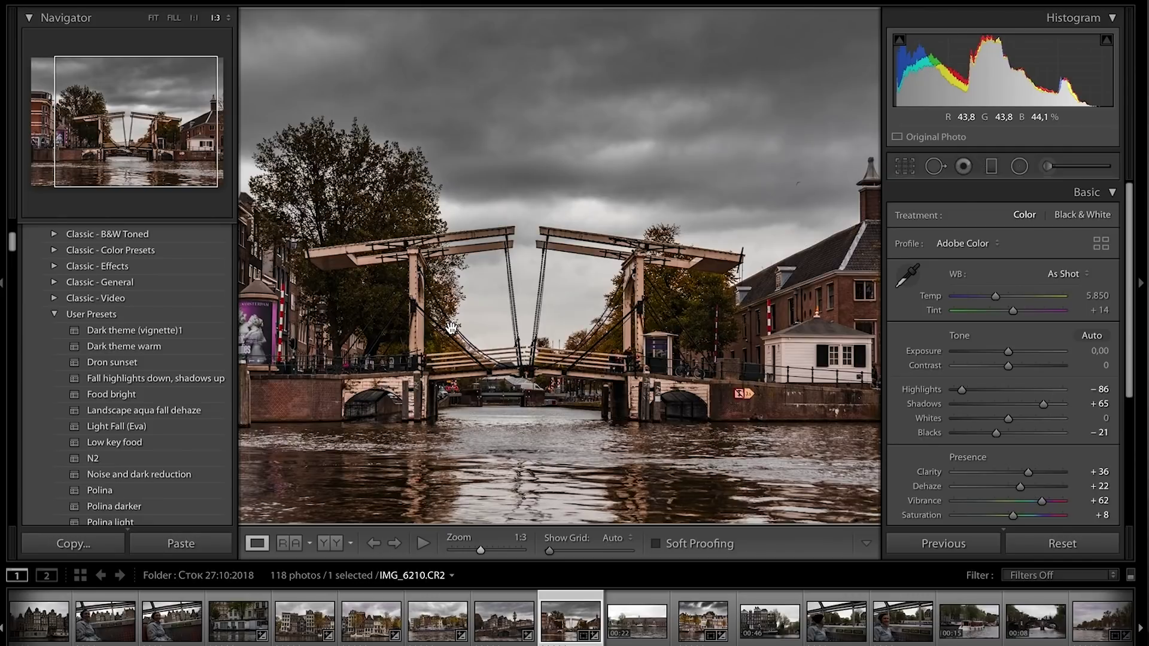
key("ctrl+minus")
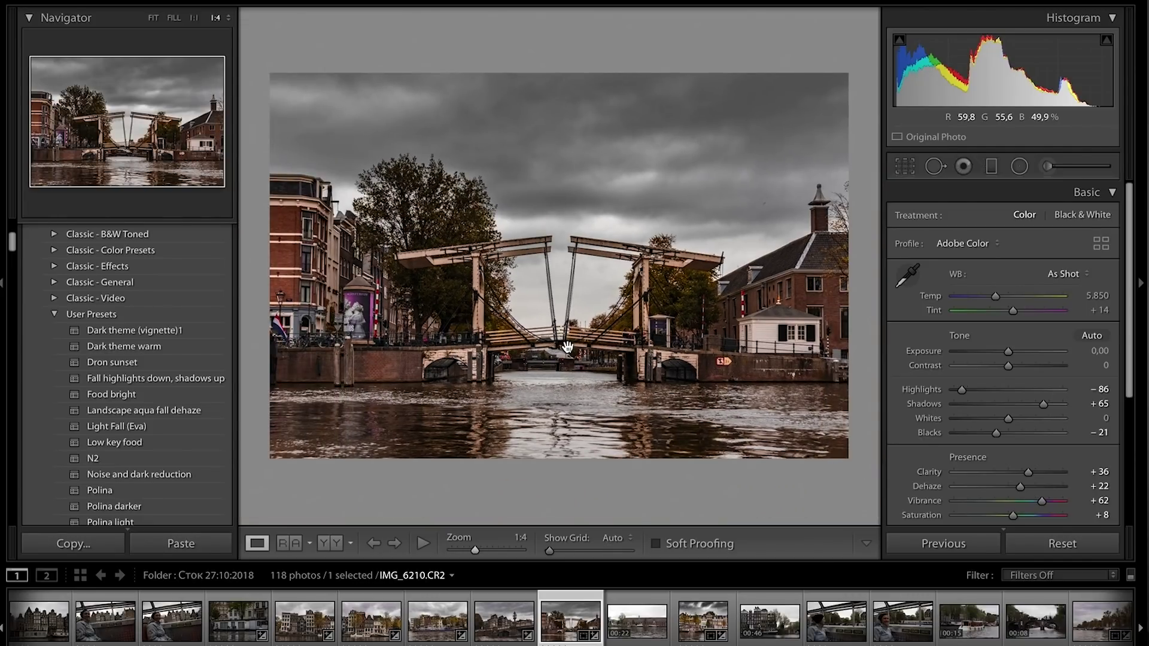
- Reopen the sky gradient and lower its Sharpness to -15 and Noise to -19
left_click(995, 165)
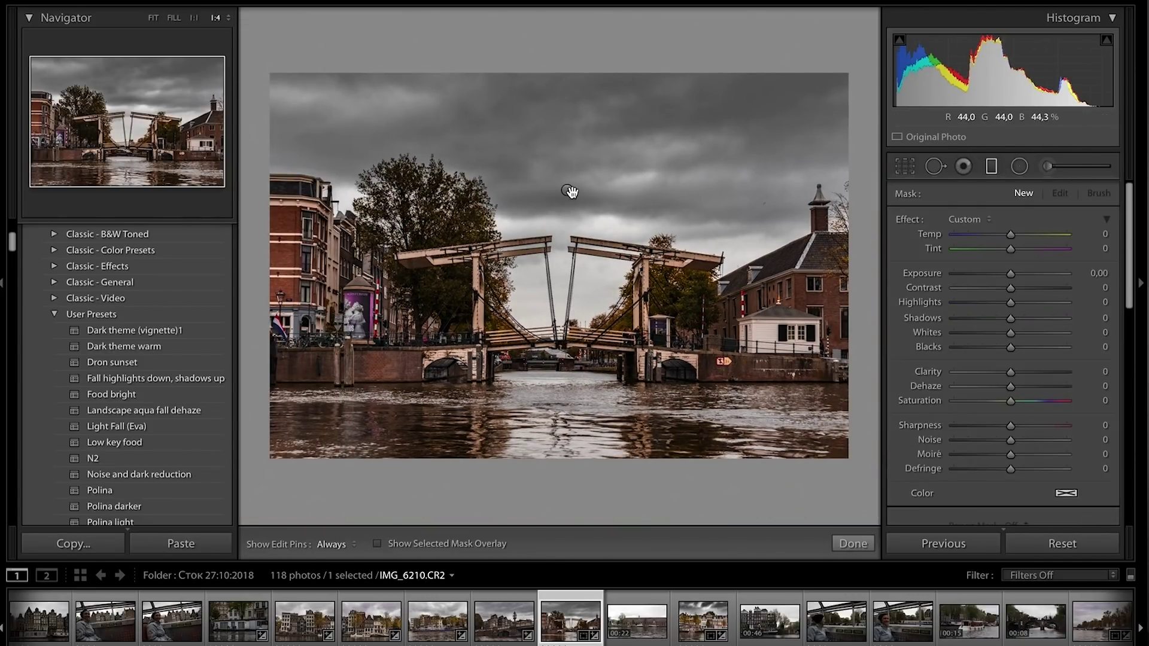
scroll(1024, 417, "down", 5)
scroll(1027, 418, "down", 3)
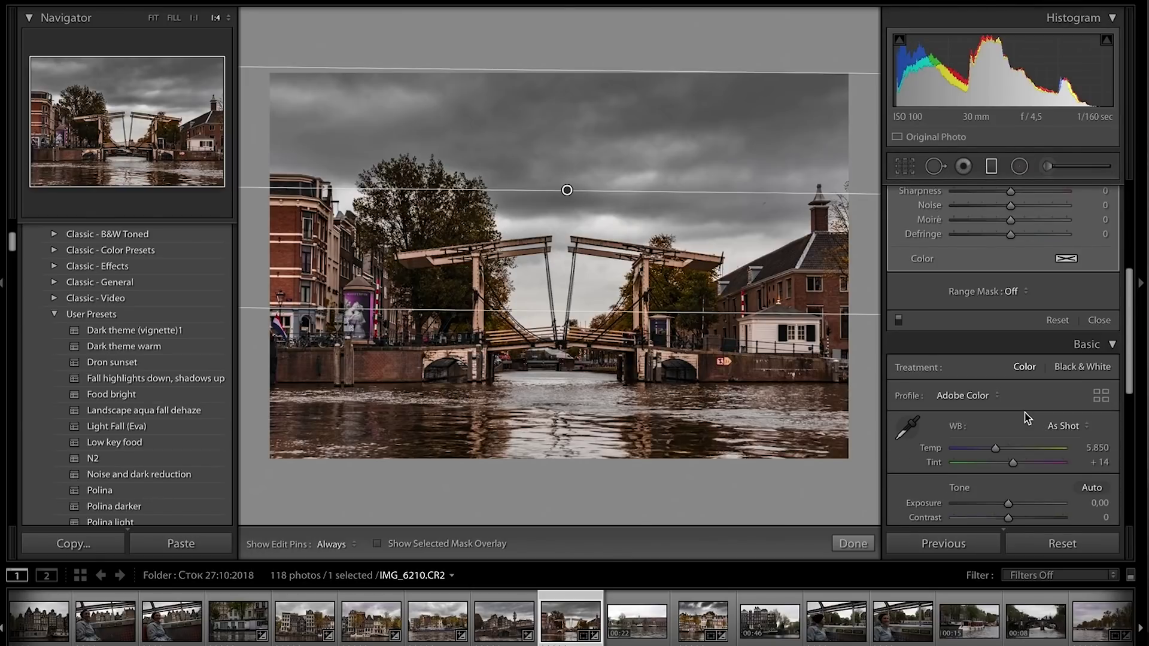
scroll(1029, 422, "up", 4)
left_click_drag(1010, 337, 1003, 338)
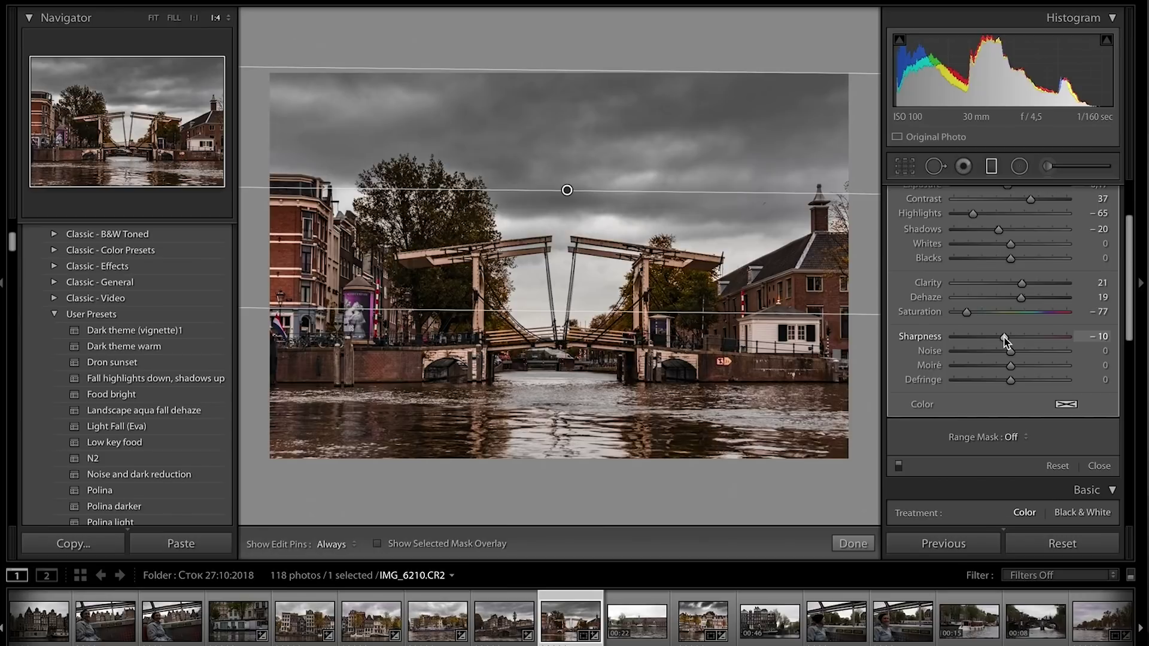
left_click_drag(1004, 338, 1002, 339)
- Start a new graduated filter across the lower canal water
left_click(865, 549)
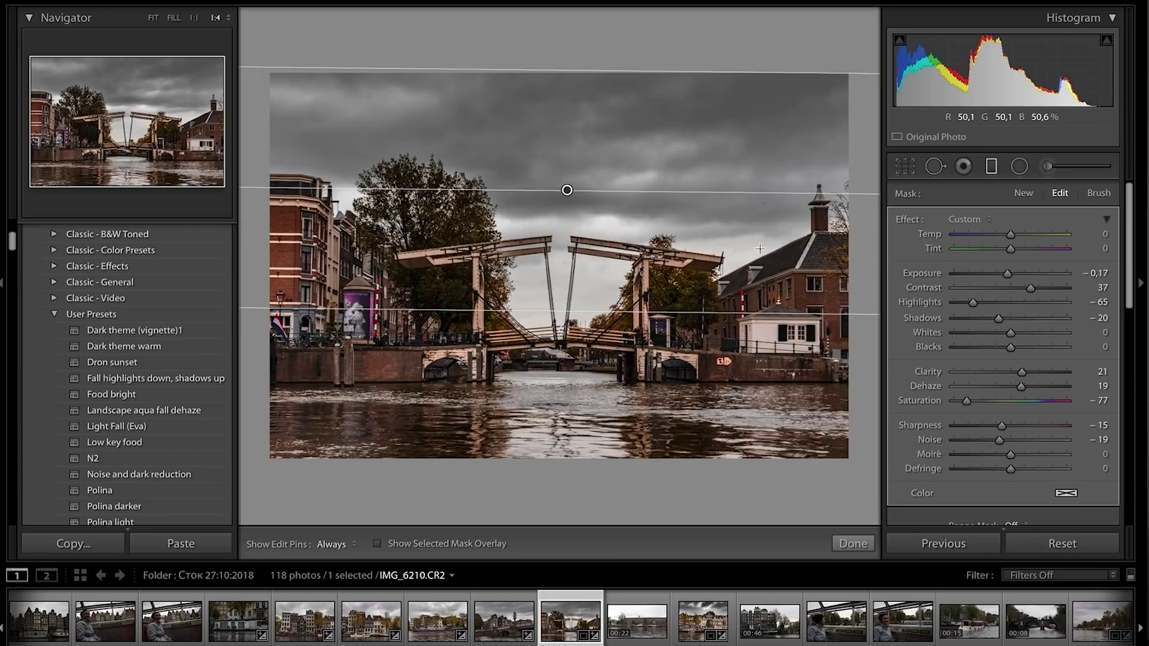
left_click(842, 545)
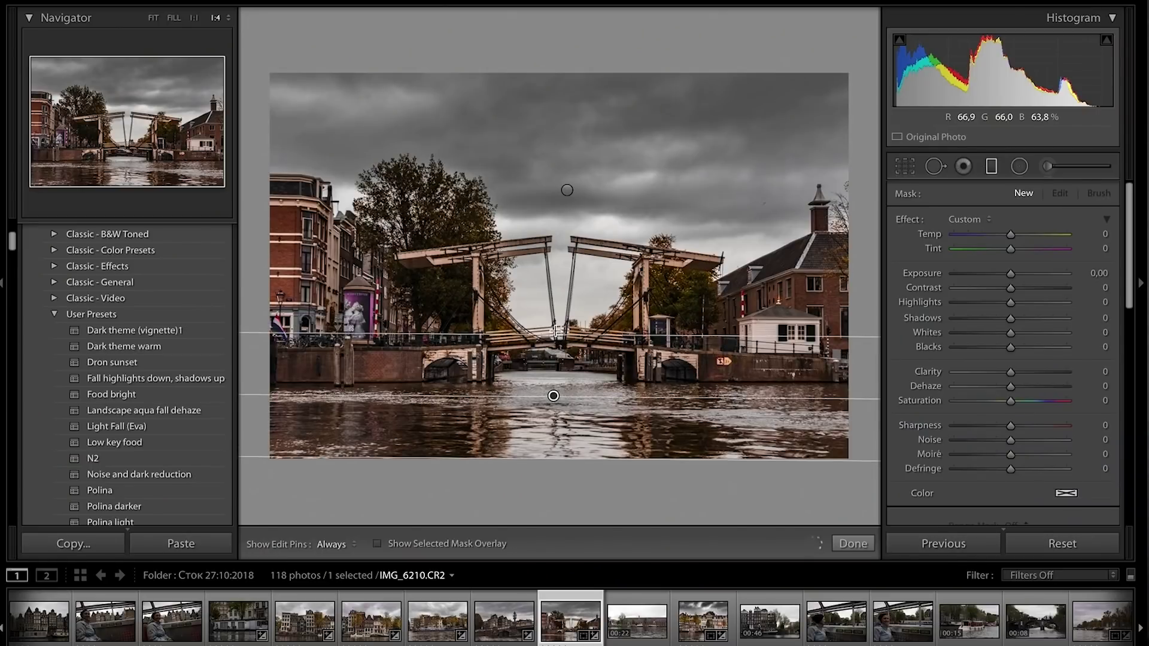
left_click_drag(556, 331, 554, 323)
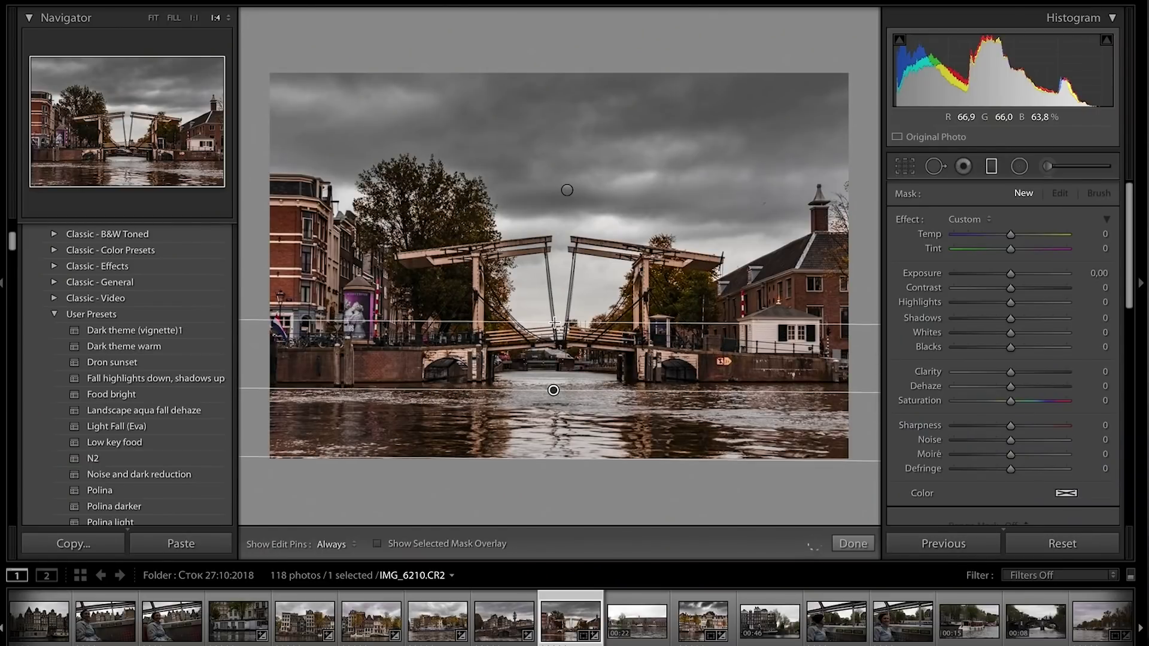
- Set the water gradient to Clarity -26 and Dehaze 19, fine-tuning its placement
left_click_drag(555, 323, 556, 324)
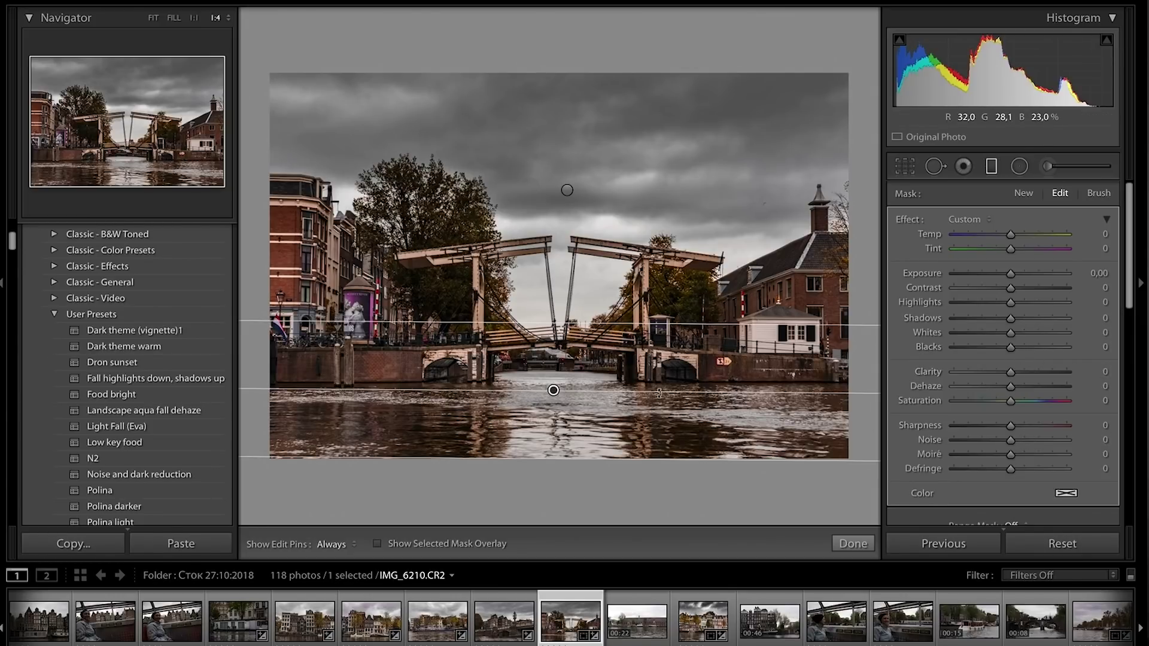
left_click_drag(1010, 372, 1058, 372)
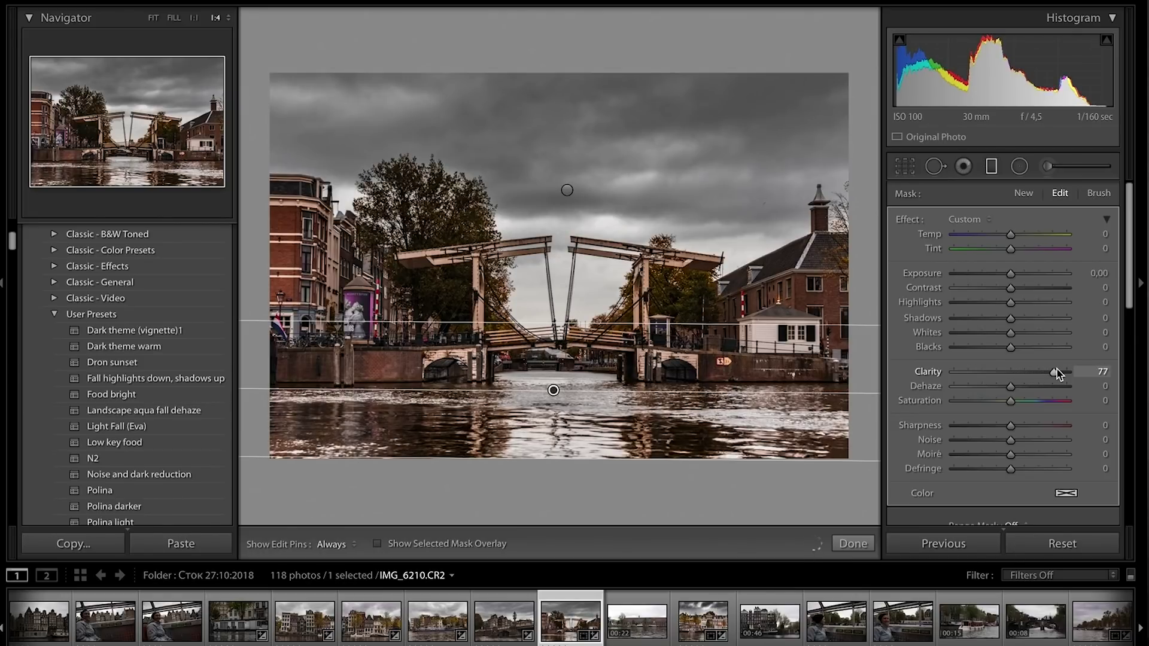
left_click_drag(1025, 386, 1012, 377)
left_click(1006, 377)
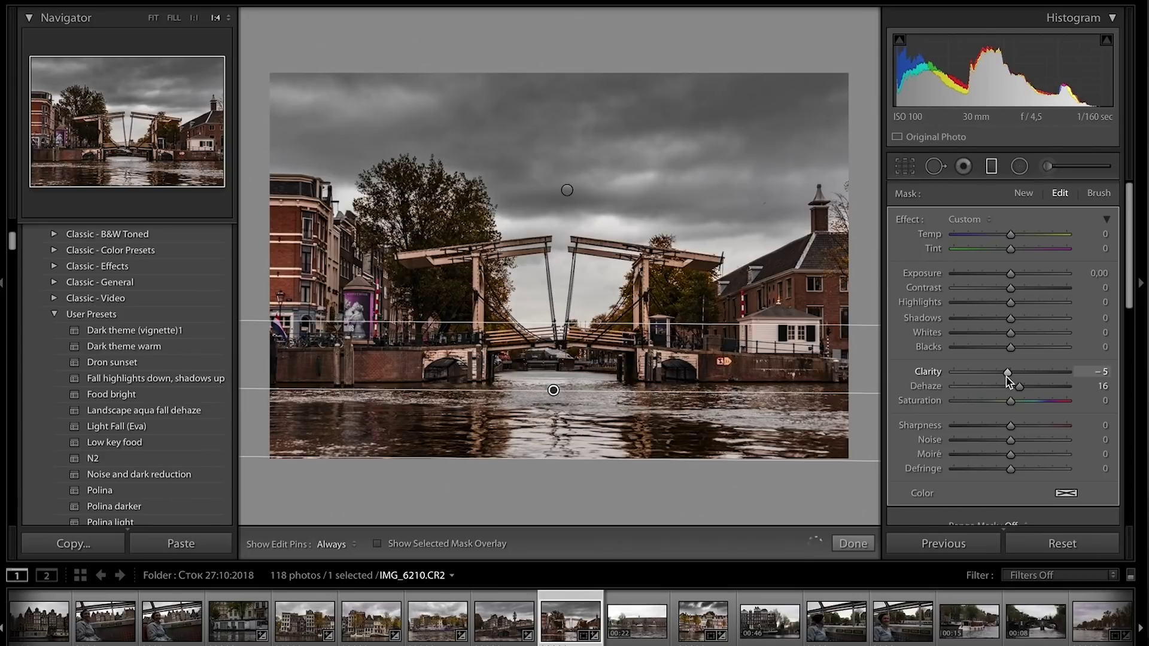
left_click_drag(999, 378, 1024, 388)
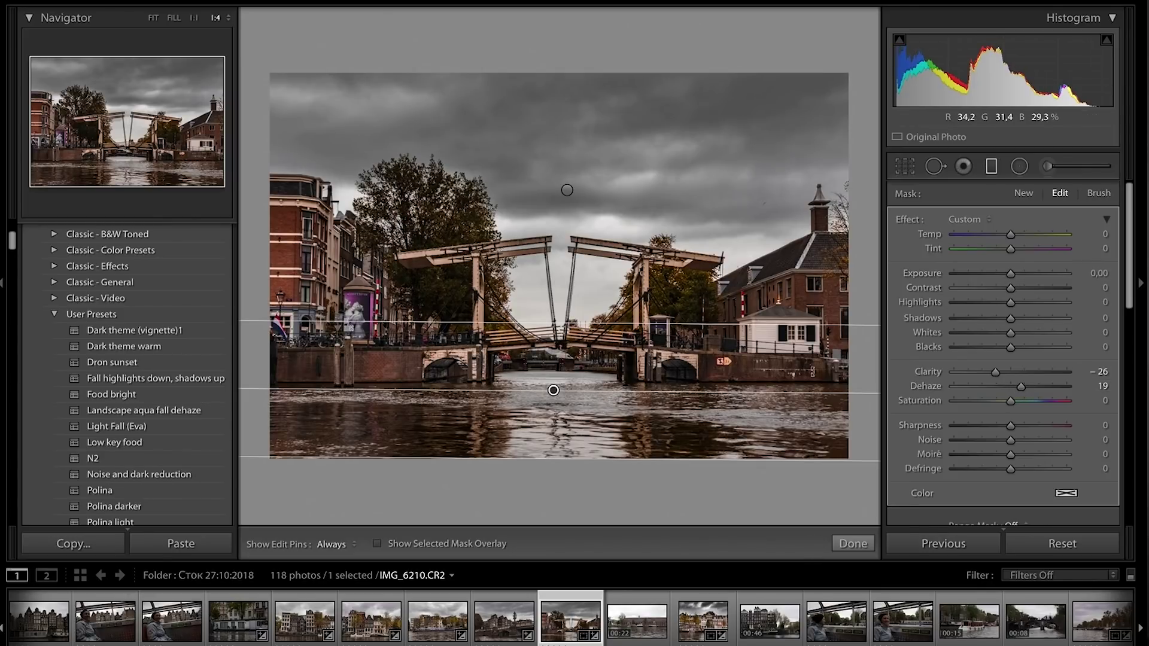
left_click_drag(1008, 274, 1004, 274)
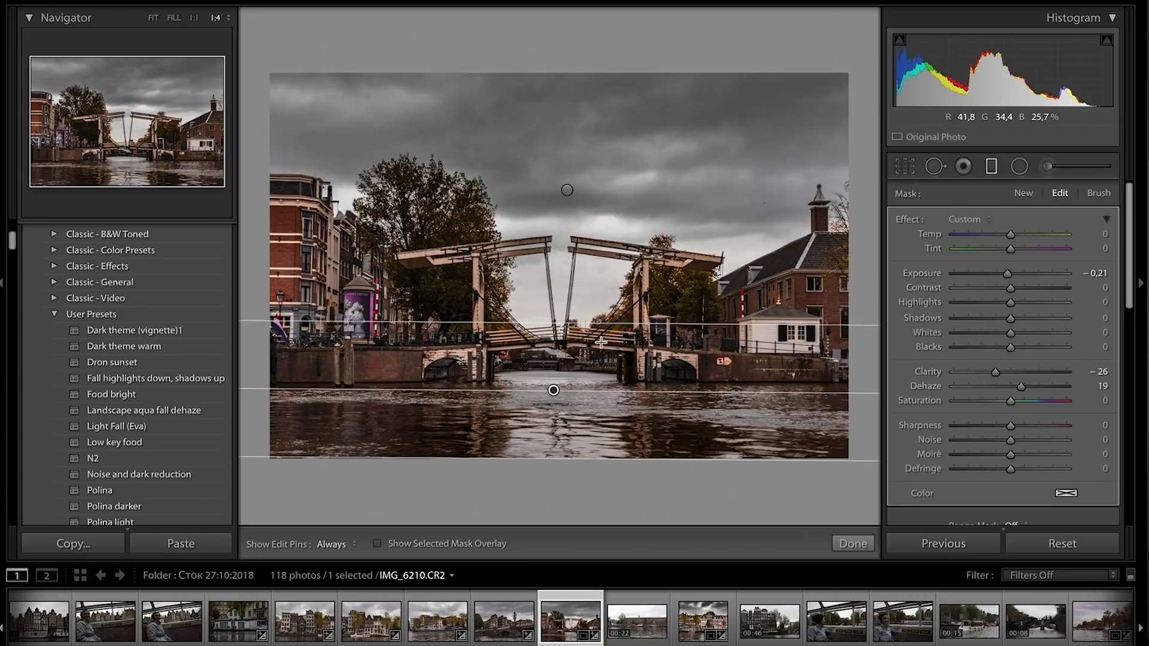
left_click_drag(575, 324, 574, 321)
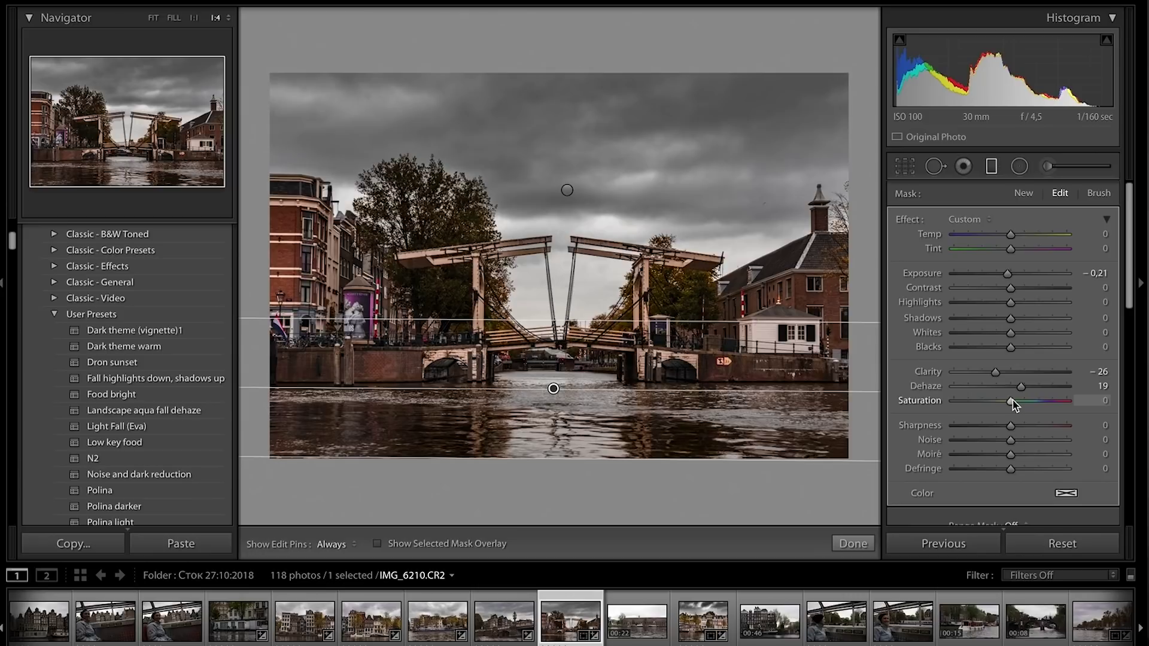
- Lower the water gradient's Saturation to -47 and raise its Highlights to 39
left_click_drag(1005, 400, 996, 409)
left_click_drag(989, 408, 987, 411)
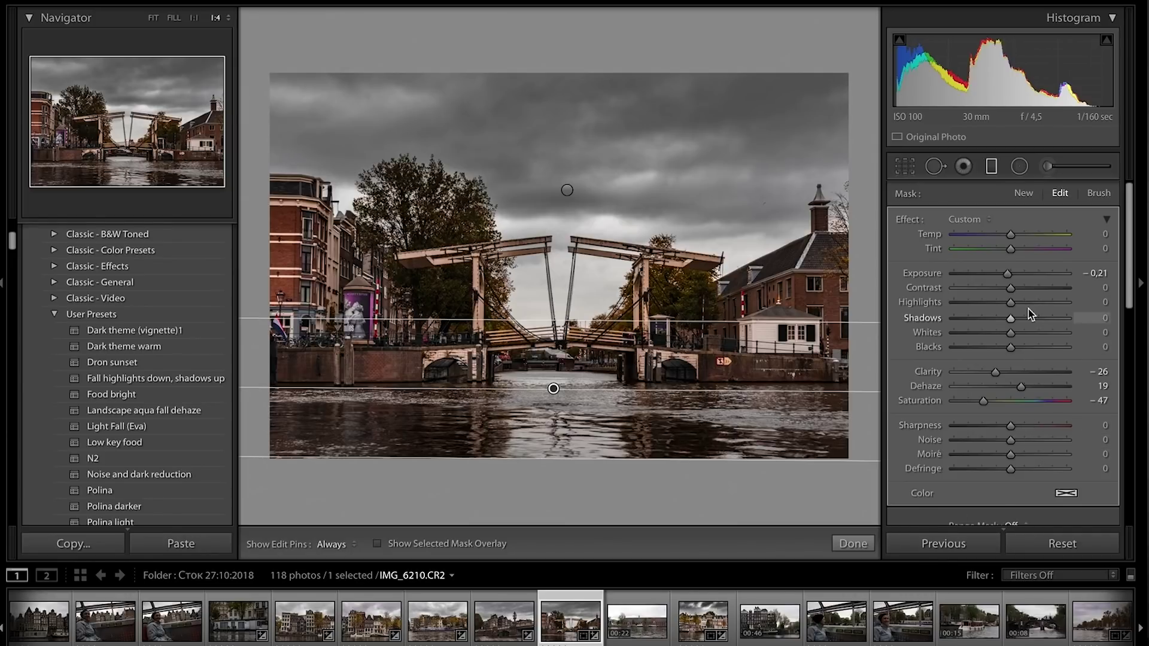
left_click_drag(1011, 302, 1028, 304)
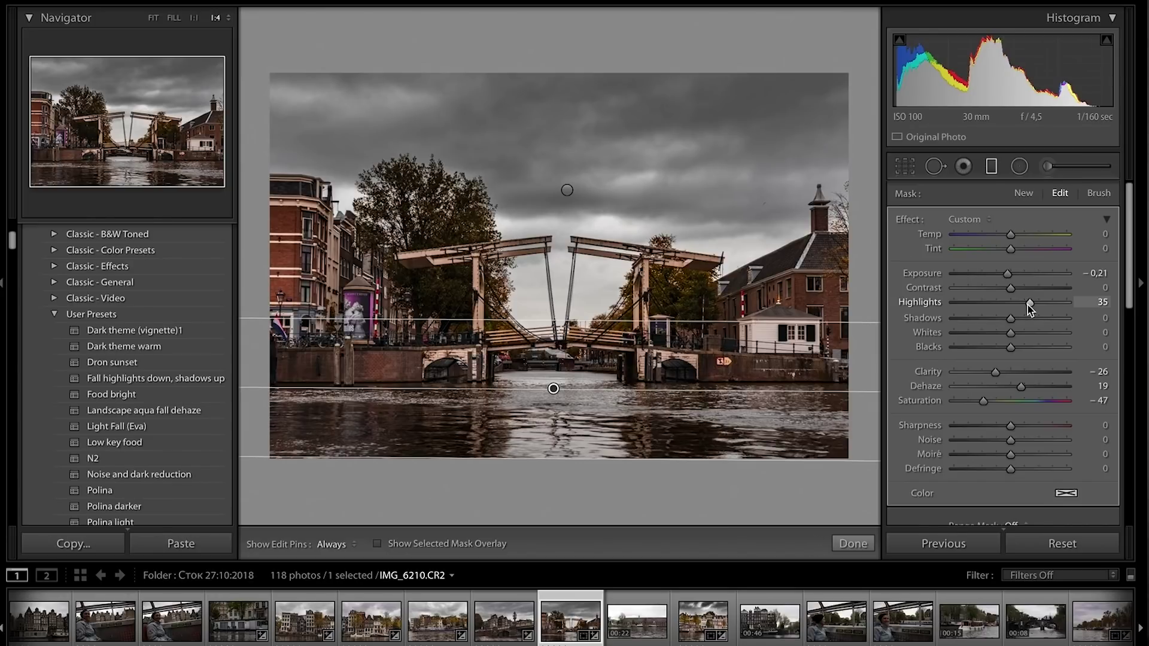
key("m")
key("m")
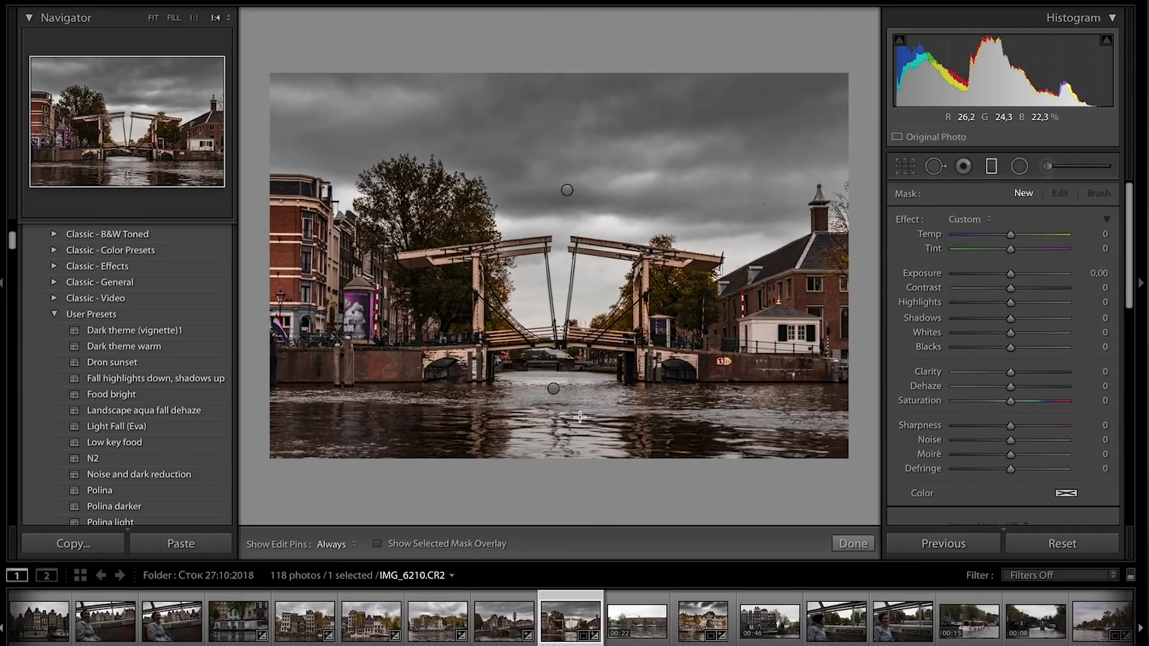
left_click(554, 388)
- Enter Exposure -0.10 for the water gradient, reposition it using the mask overlay, and finish
left_click(1096, 273)
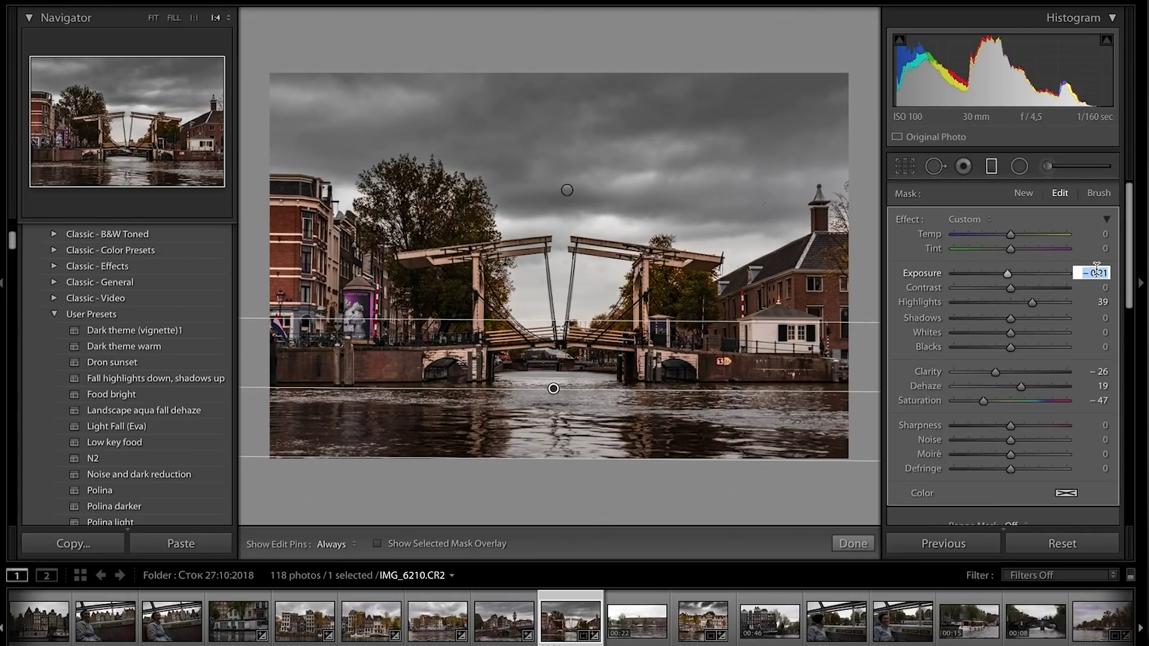
type("-0,1")
key("Return")
key("Return")
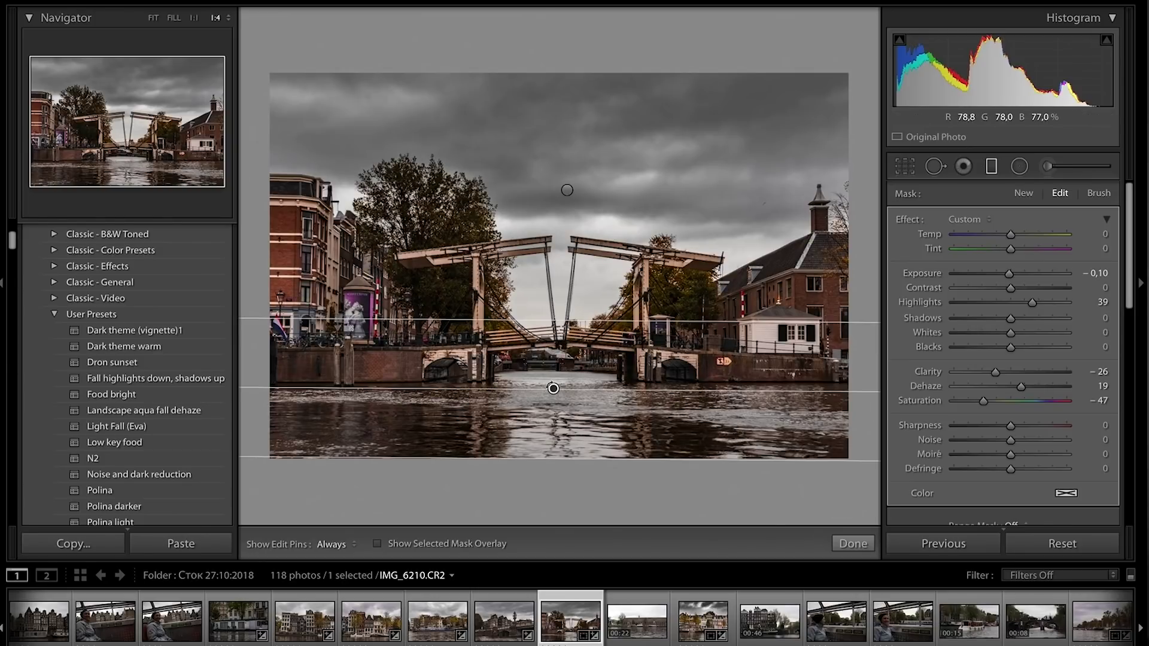
left_click_drag(553, 388, 554, 395)
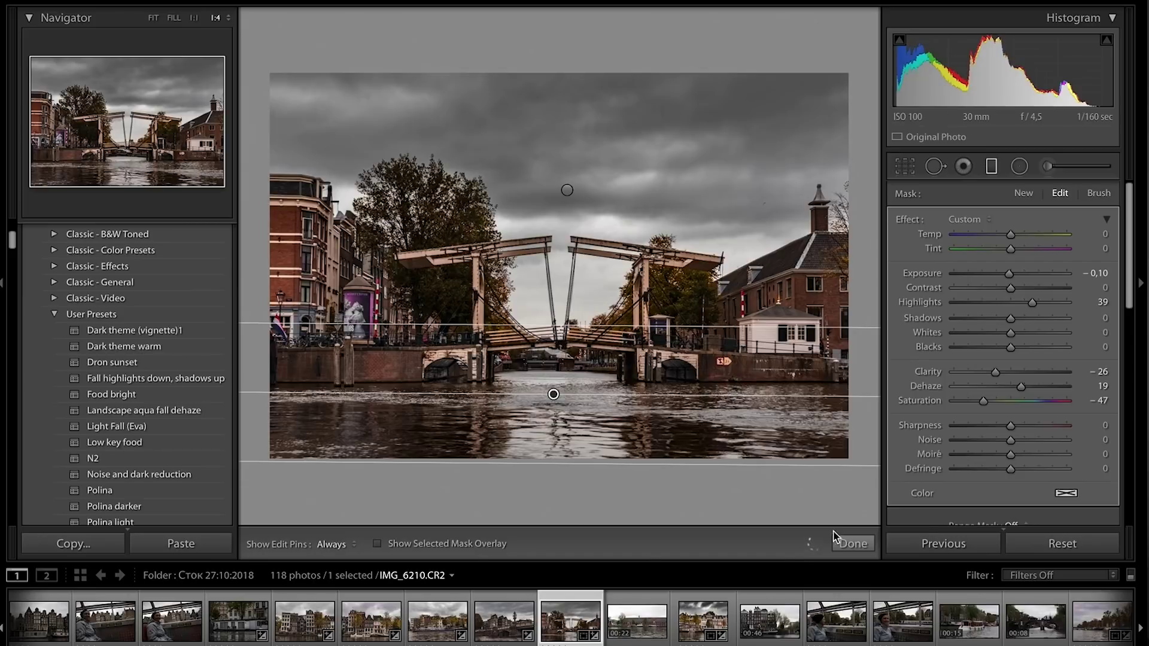
left_click(377, 543)
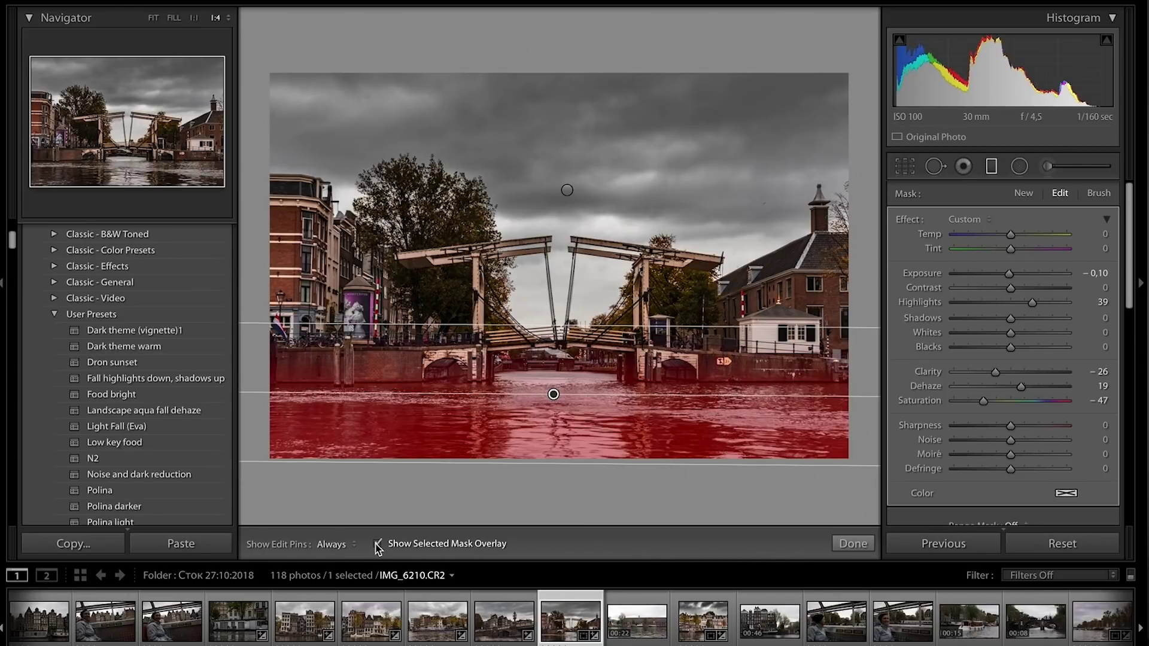
left_click_drag(557, 395, 557, 396)
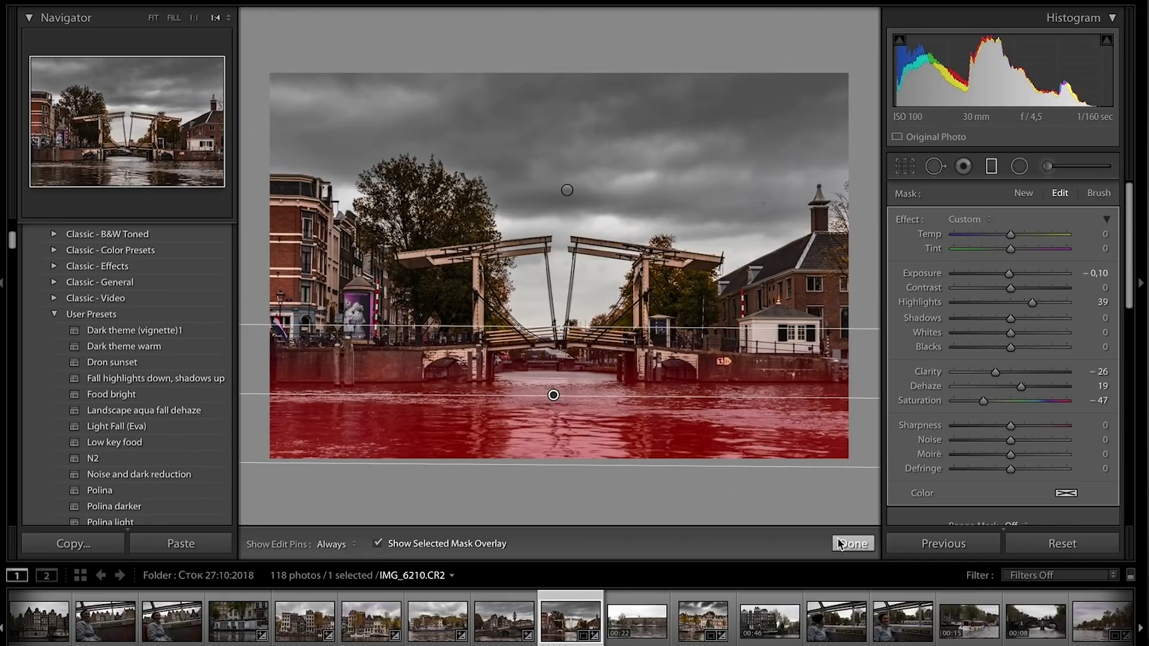
left_click(852, 543)
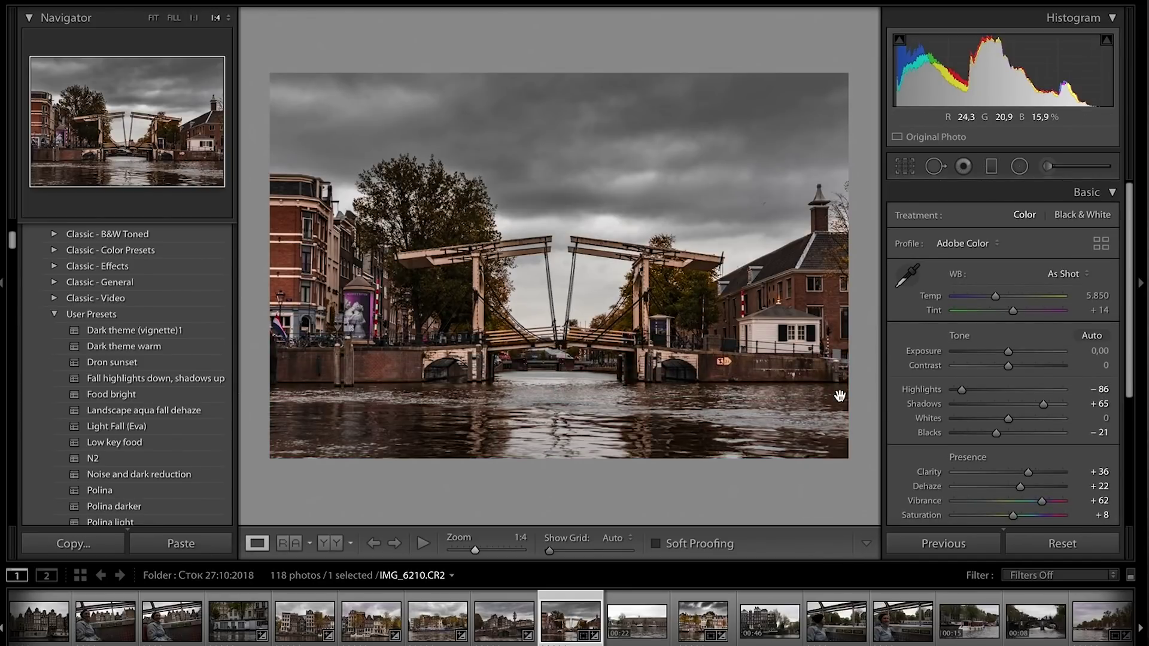
- Select the Radial Filter tool from the tool strip under the histogram
scroll(1034, 468, "down", 1)
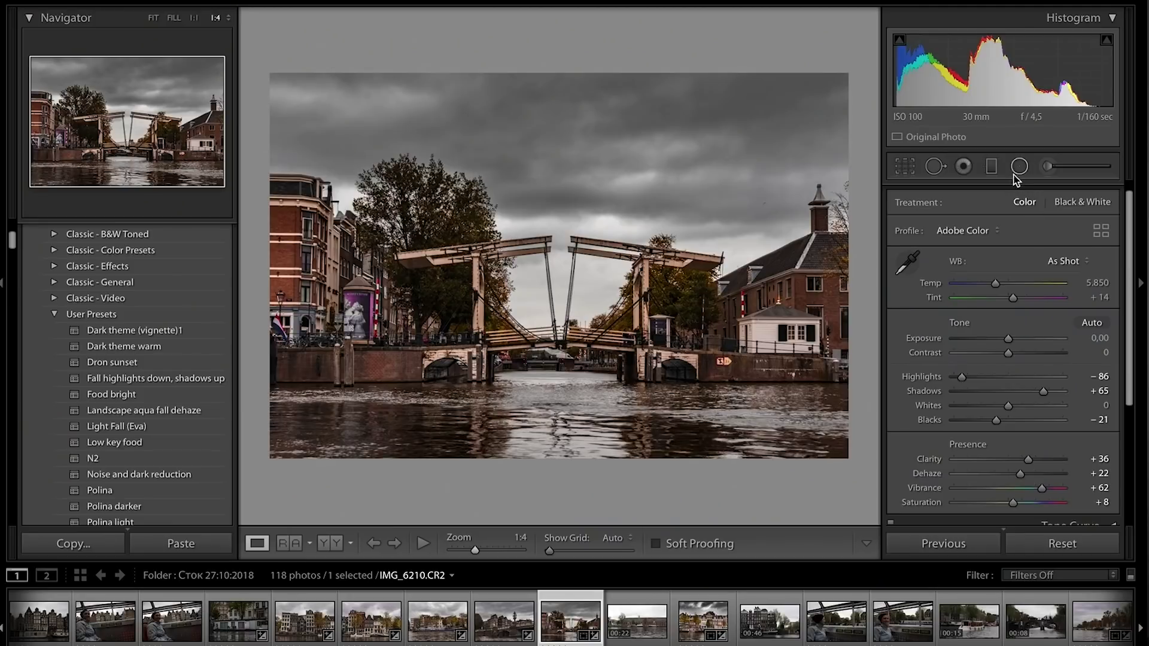
scroll(1019, 173, "up", 1)
left_click(1019, 169)
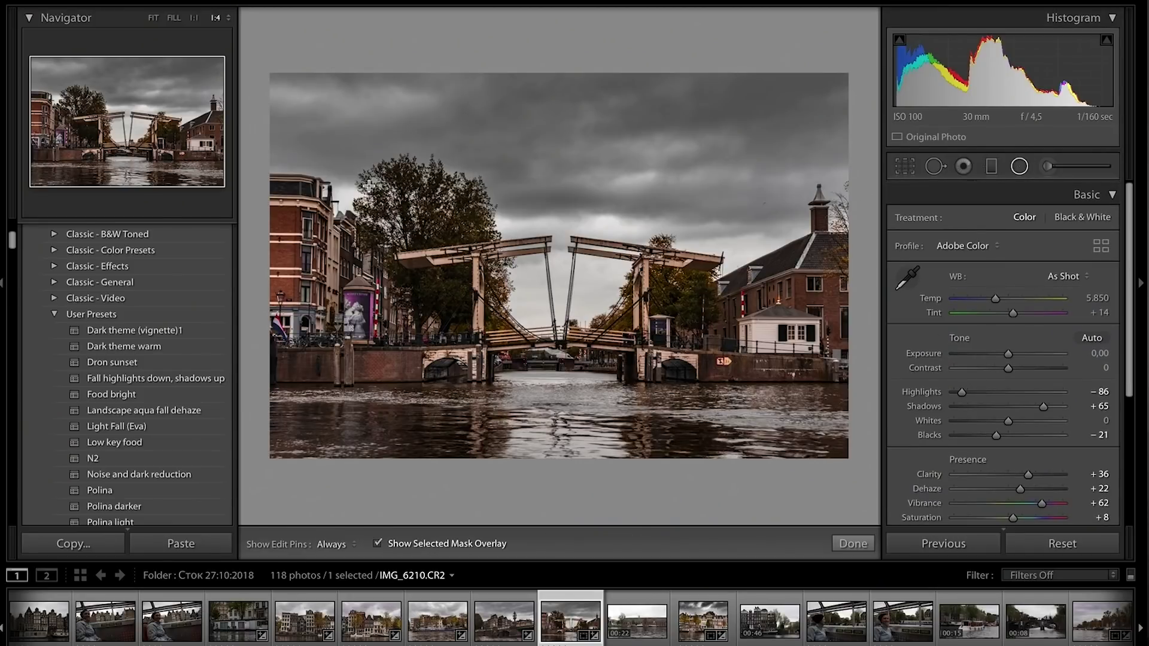
- Draw an inverted radial ellipse shaped to fit the left tree
left_click_drag(366, 178, 461, 271)
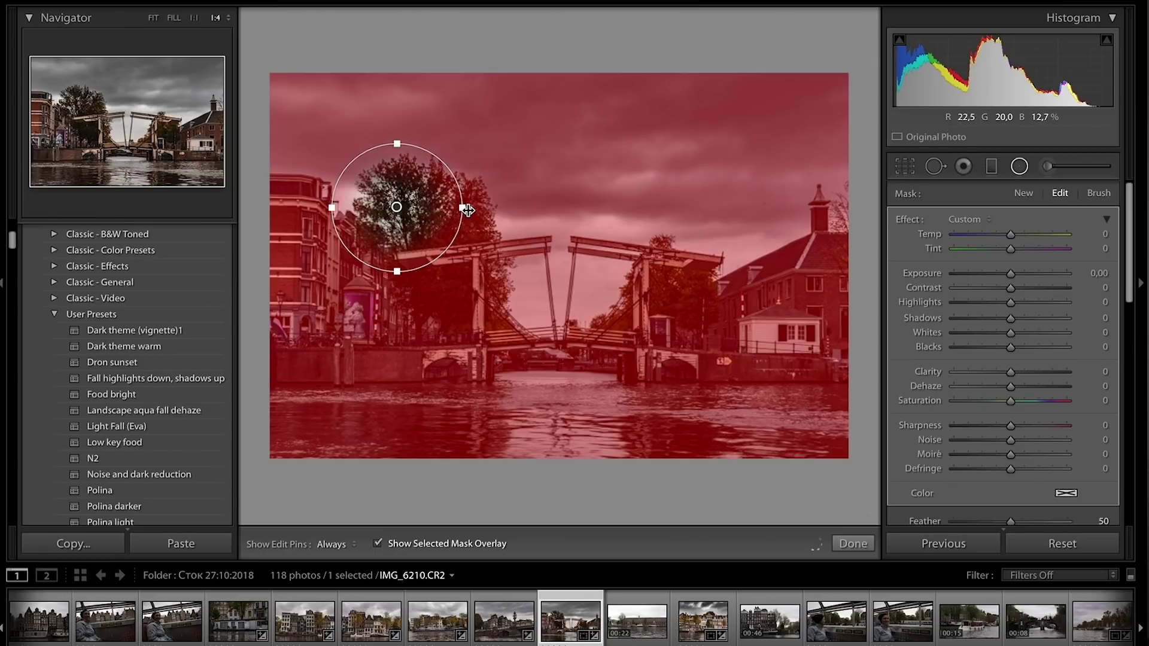
mouse_move(462, 207)
left_mouse_down()
mouse_move(489, 207)
mouse_move(452, 207)
mouse_move(531, 201)
left_mouse_up()
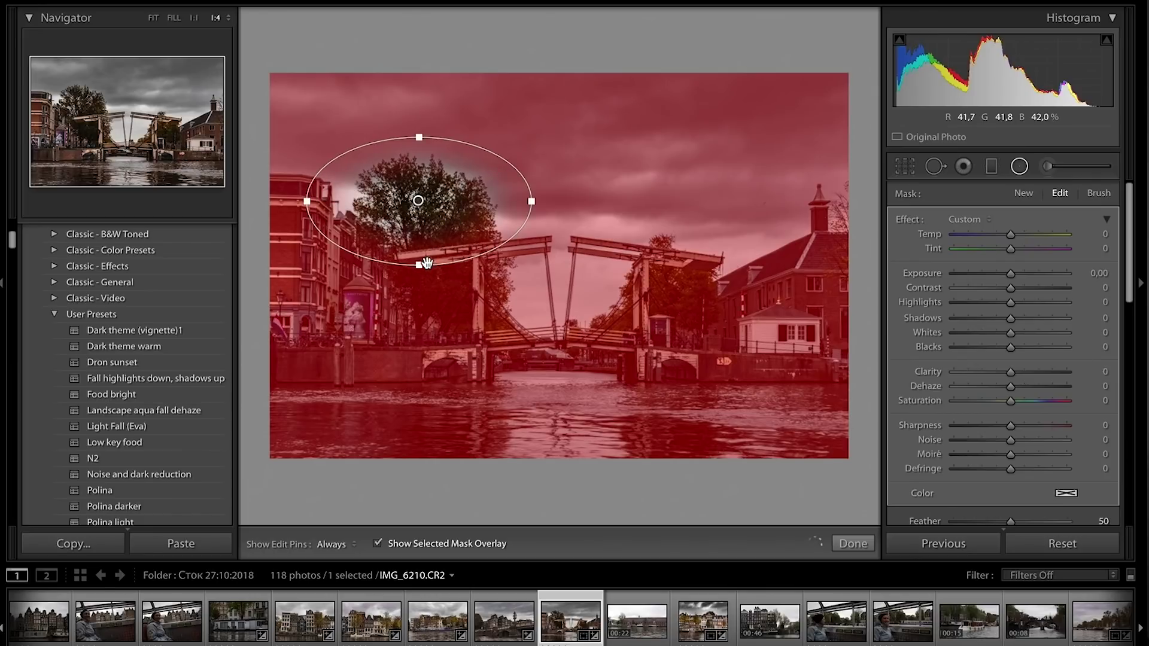
scroll(1000, 485, "down", 3)
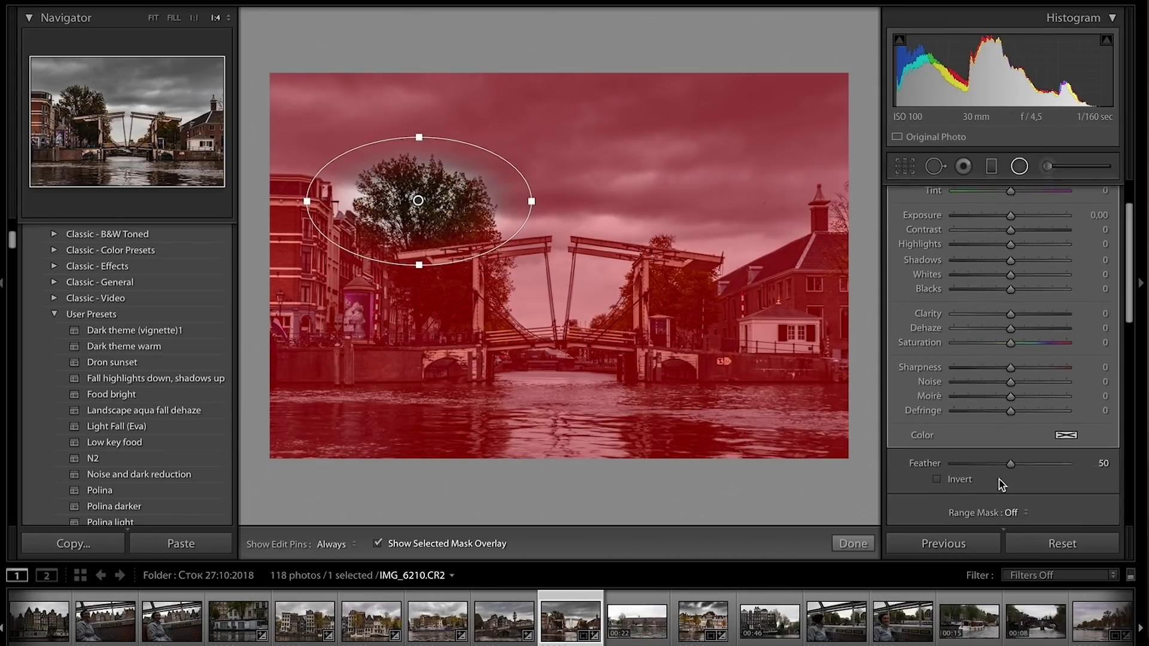
left_click(937, 473)
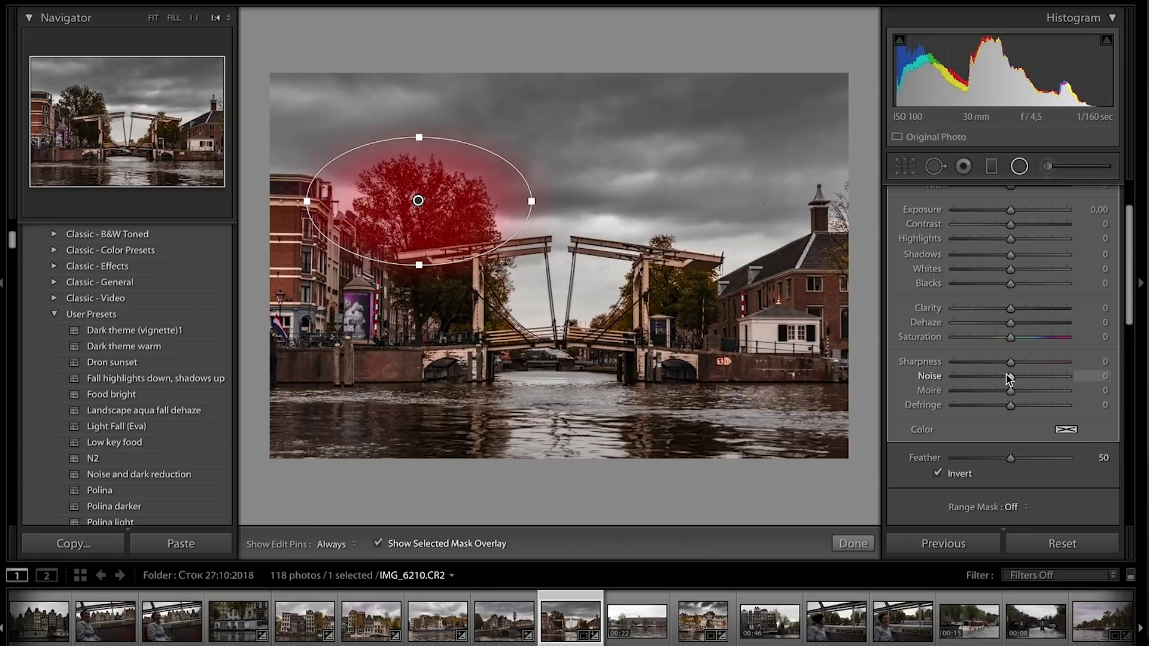
scroll(1009, 377, "up", 2)
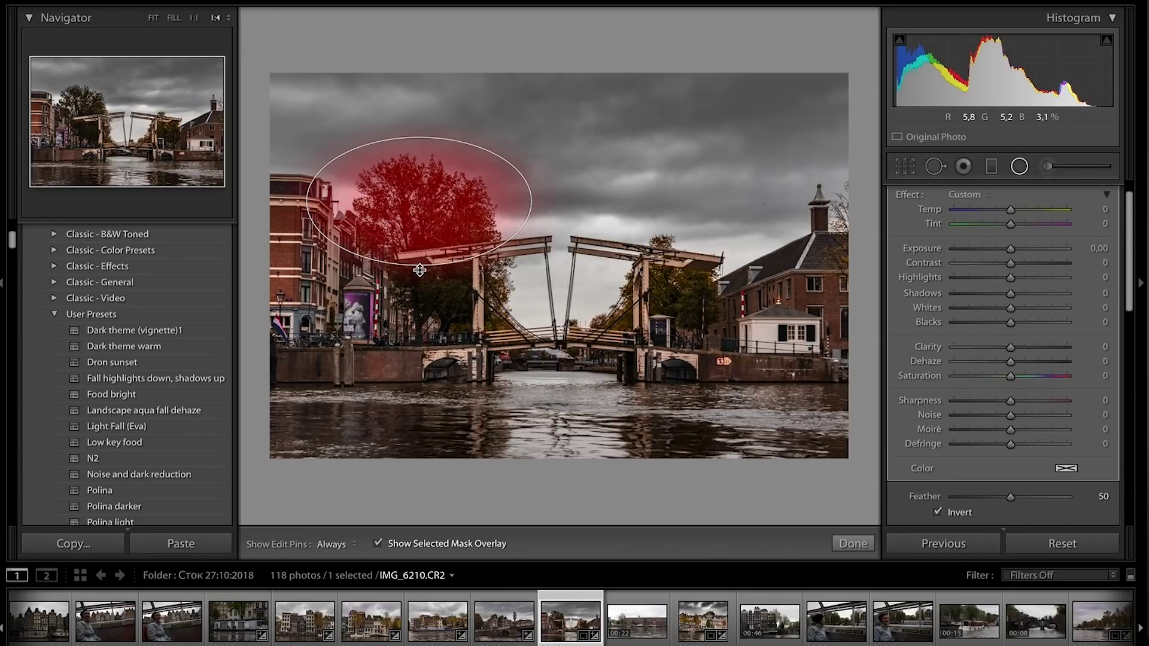
left_click_drag(312, 204, 334, 201)
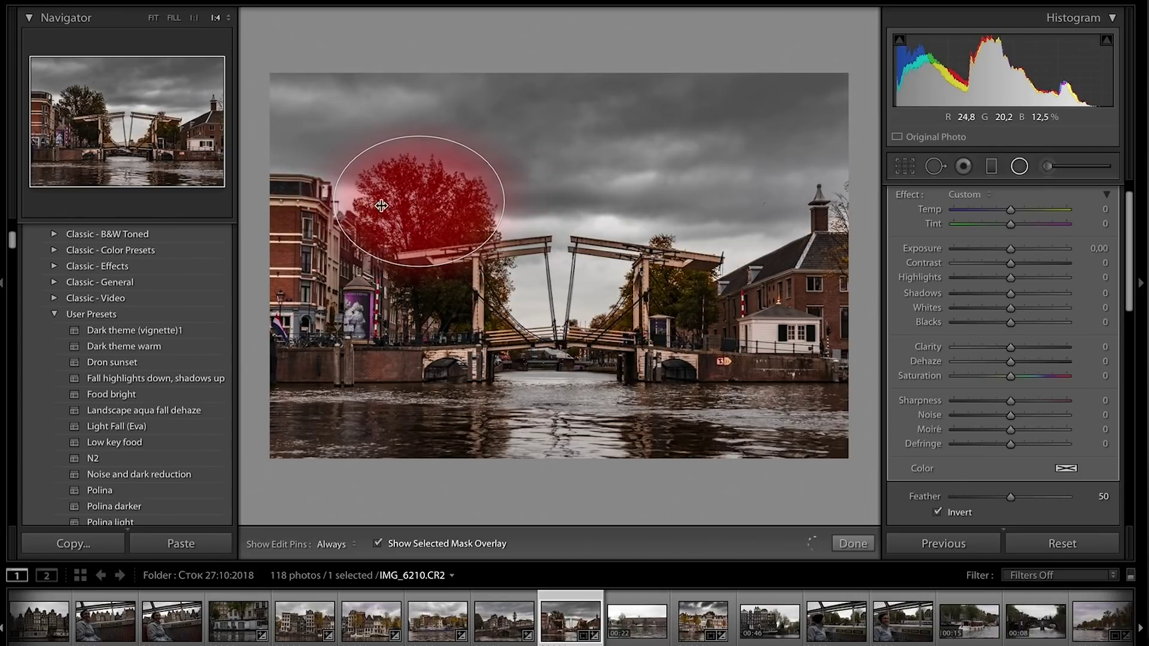
left_click_drag(451, 202, 451, 206)
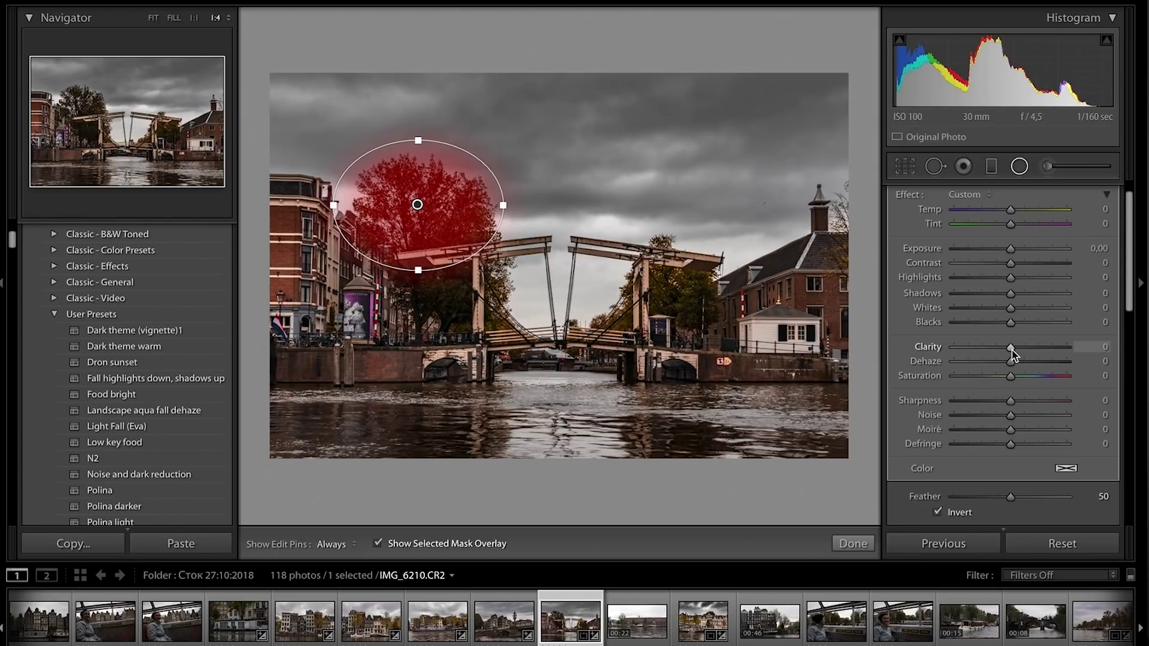
left_click(378, 544)
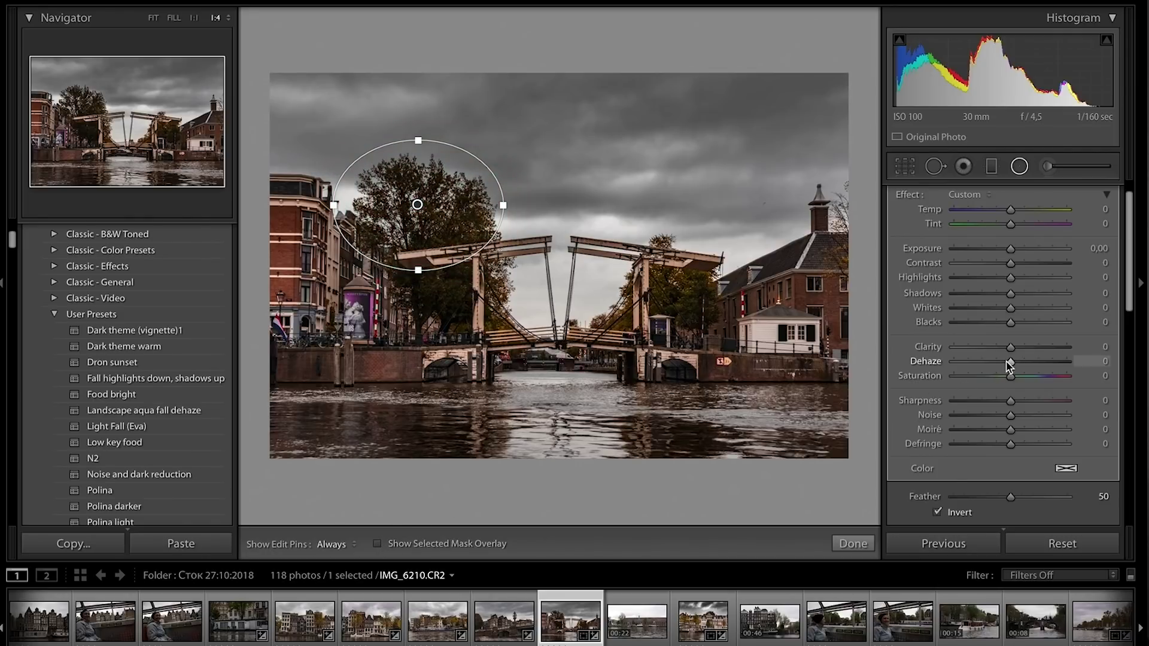
- Give the tree filter Dehaze −25, Saturation 34 and Exposure 0.14, then finish it
left_click_drag(1001, 367, 998, 353)
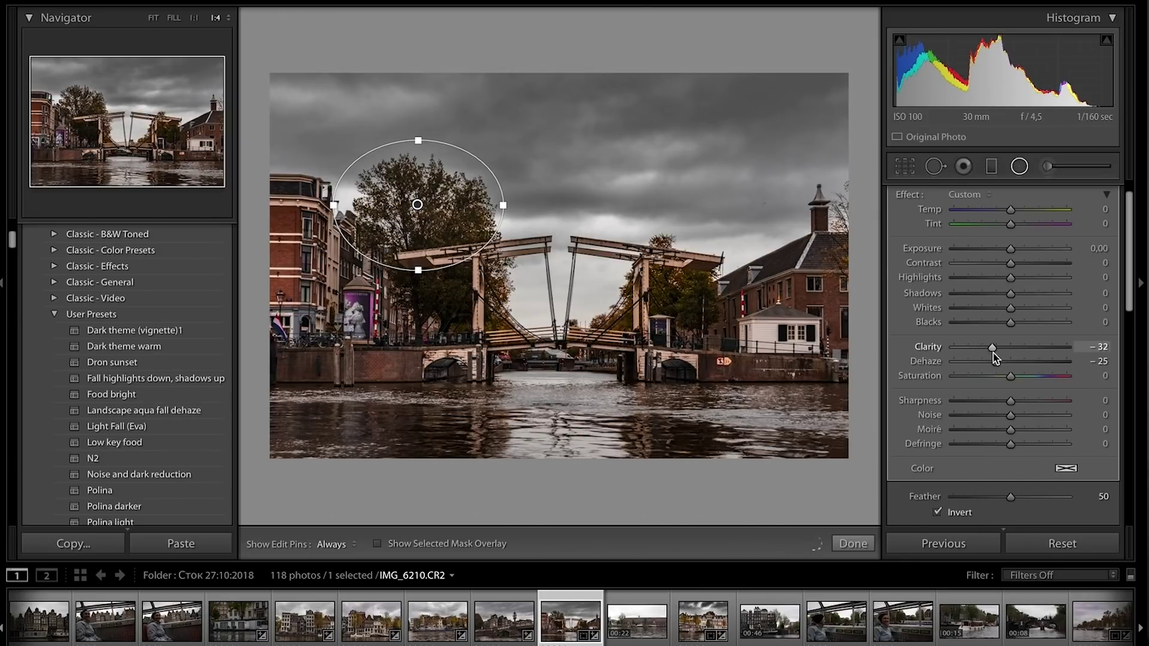
left_click_drag(1012, 378, 1032, 381)
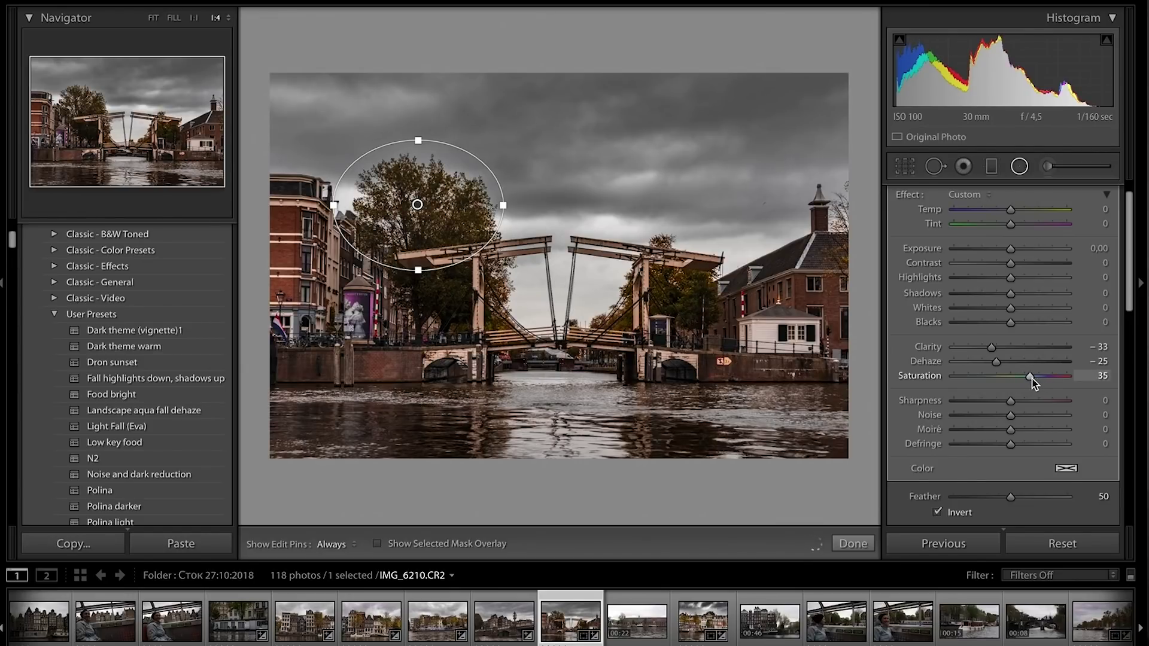
left_click_drag(1011, 250, 1015, 256)
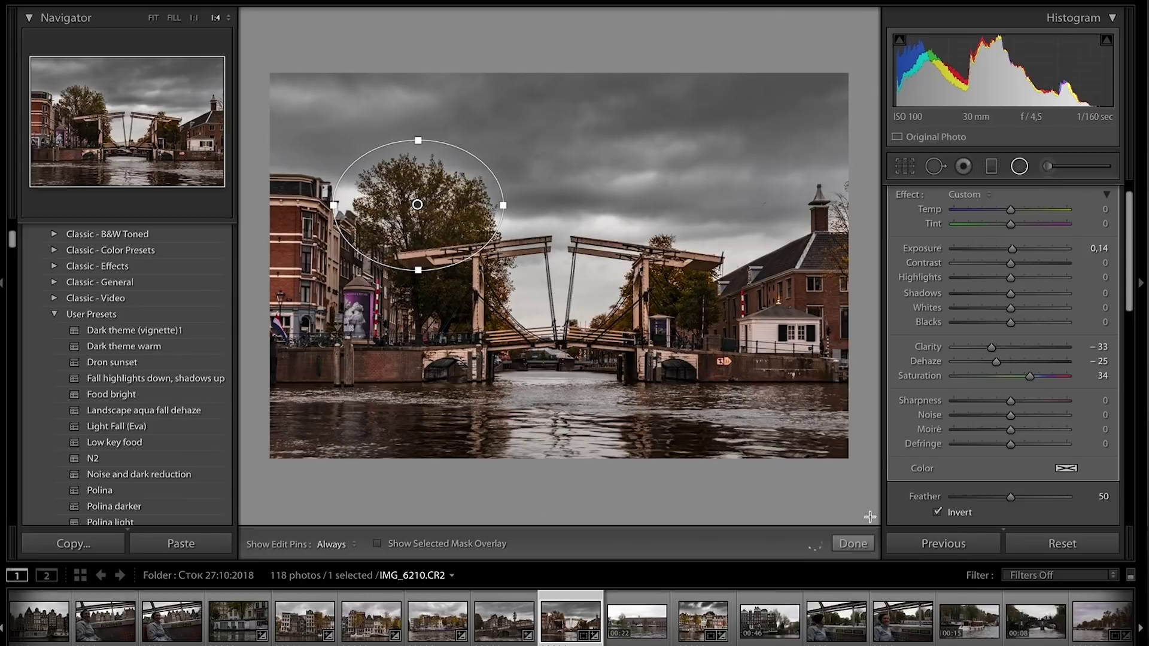
left_click(852, 544)
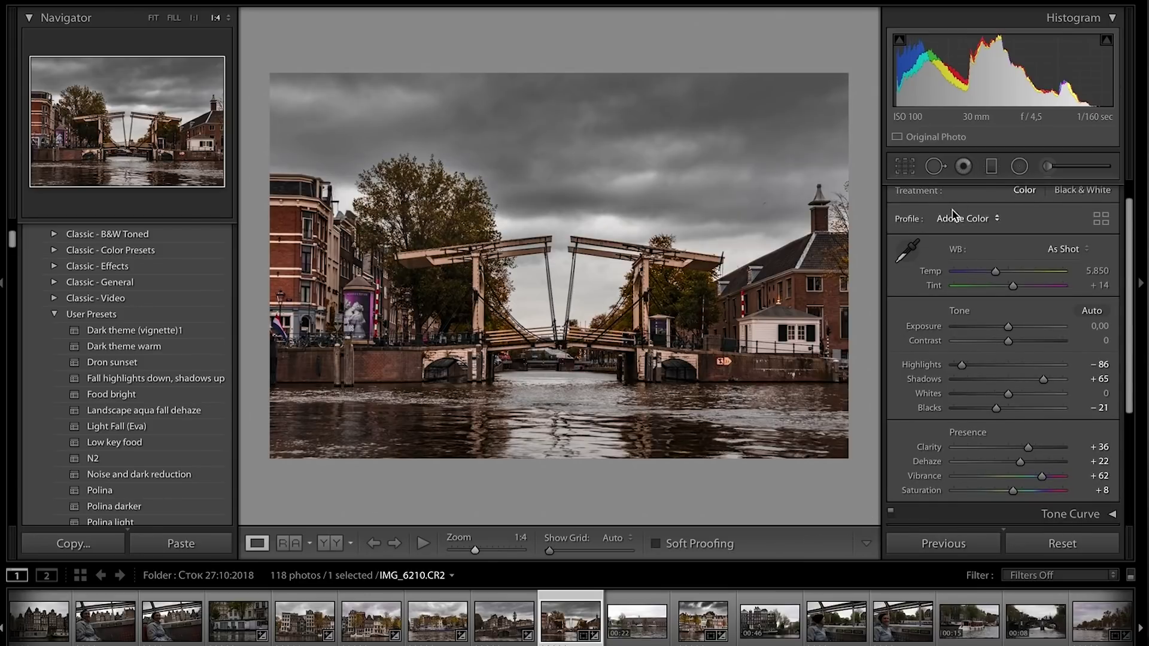
- Raise the overall photo exposure to +0,20 in the Basic panel
scroll(982, 330, "up", 1)
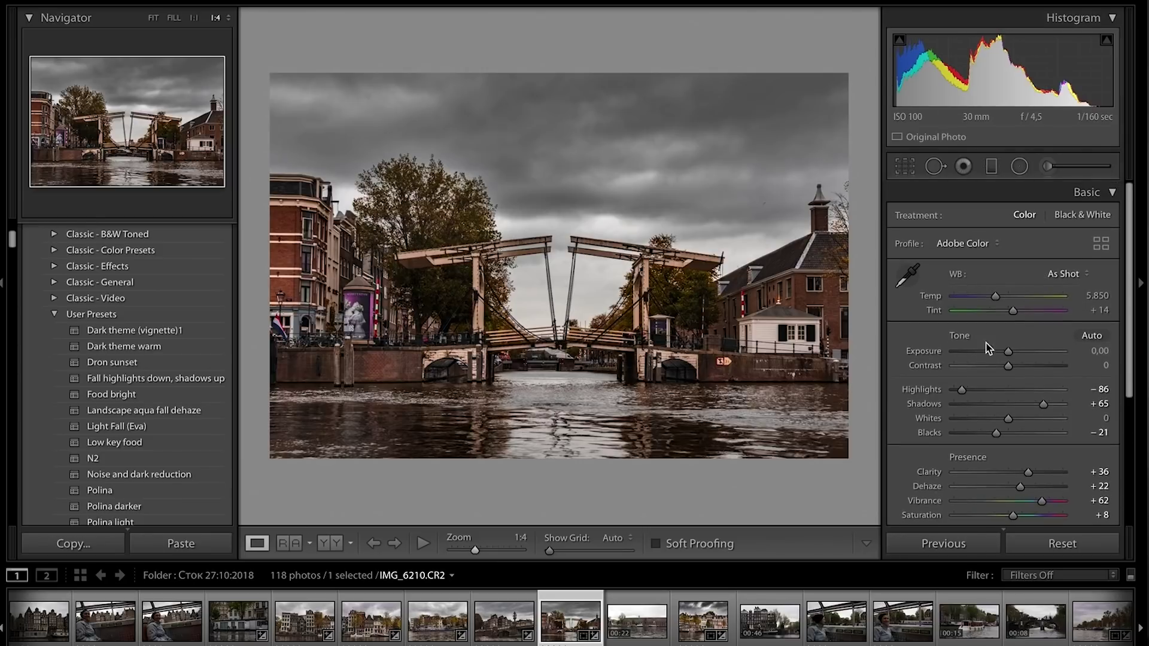
left_click(1088, 350)
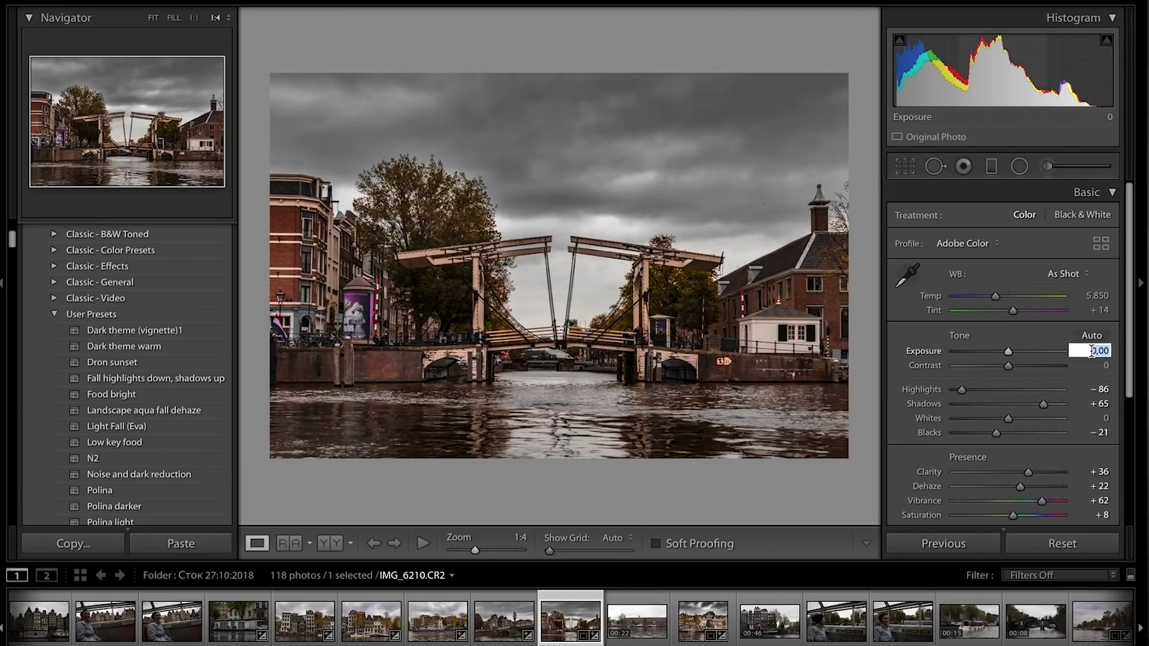
type("0,")
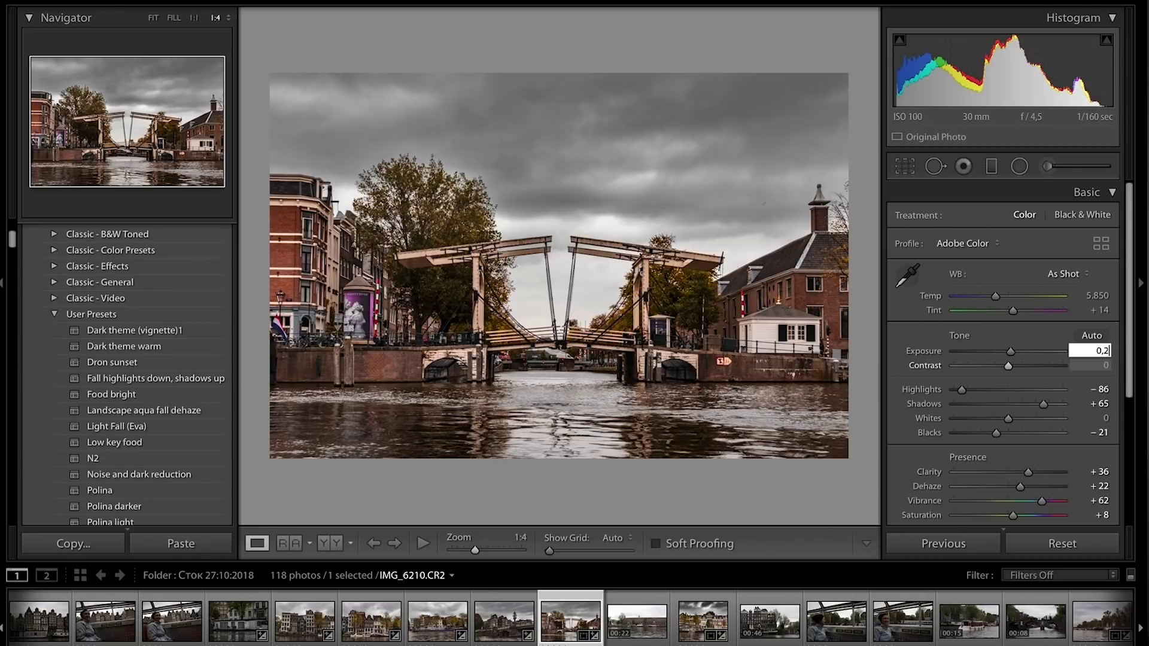
key("Return")
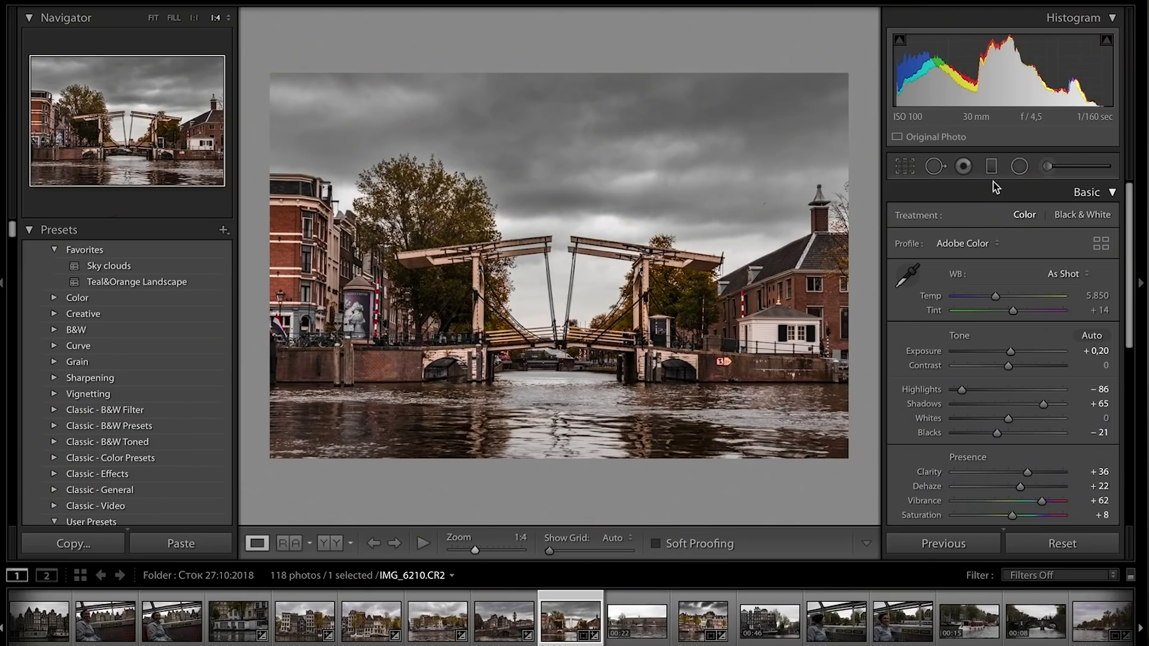
left_click(992, 166)
- Darken the sky graduated filter to Exposure −0,46 and Dehaze 29
left_click(568, 190)
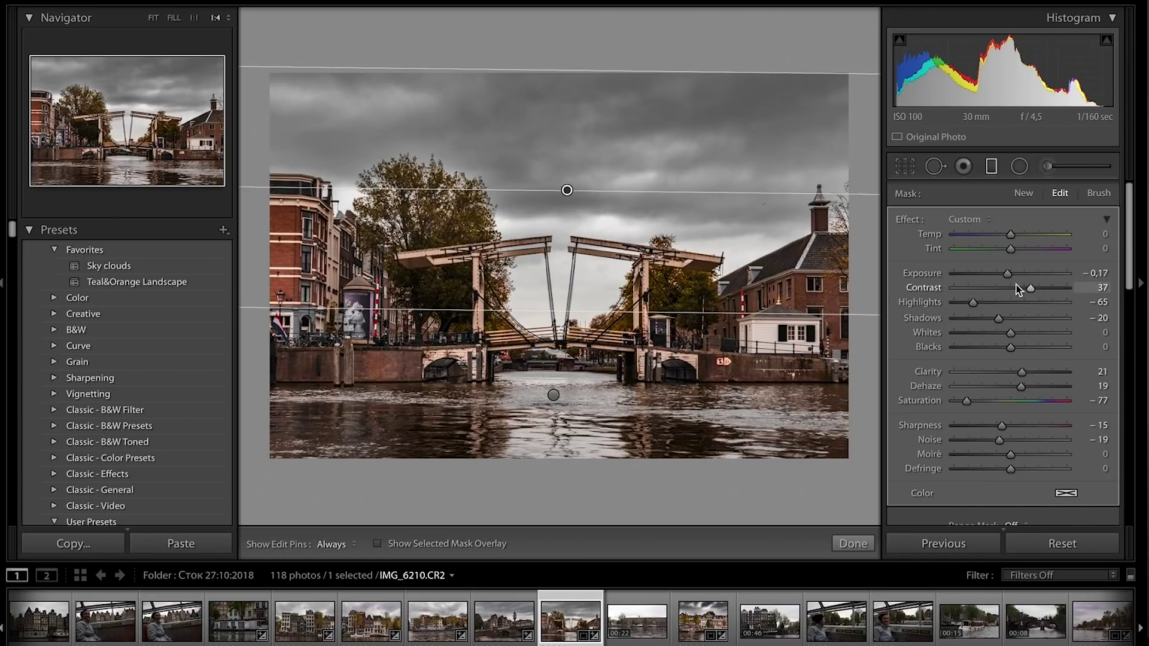
left_click_drag(1009, 278, 1005, 279)
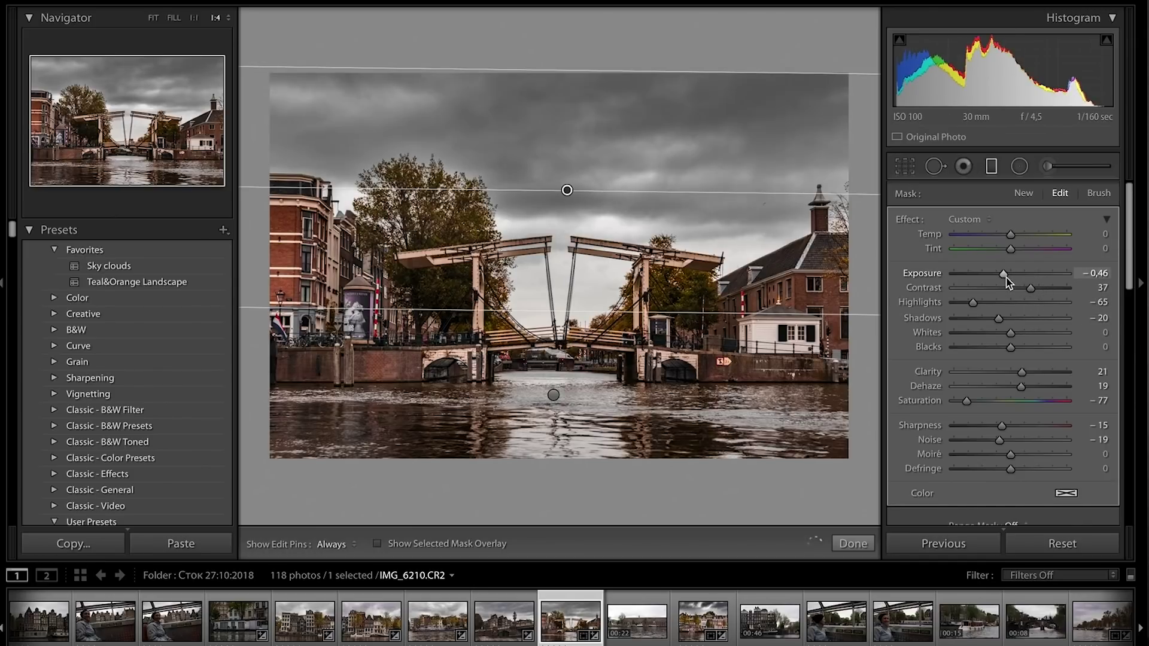
left_click_drag(1020, 387, 1027, 387)
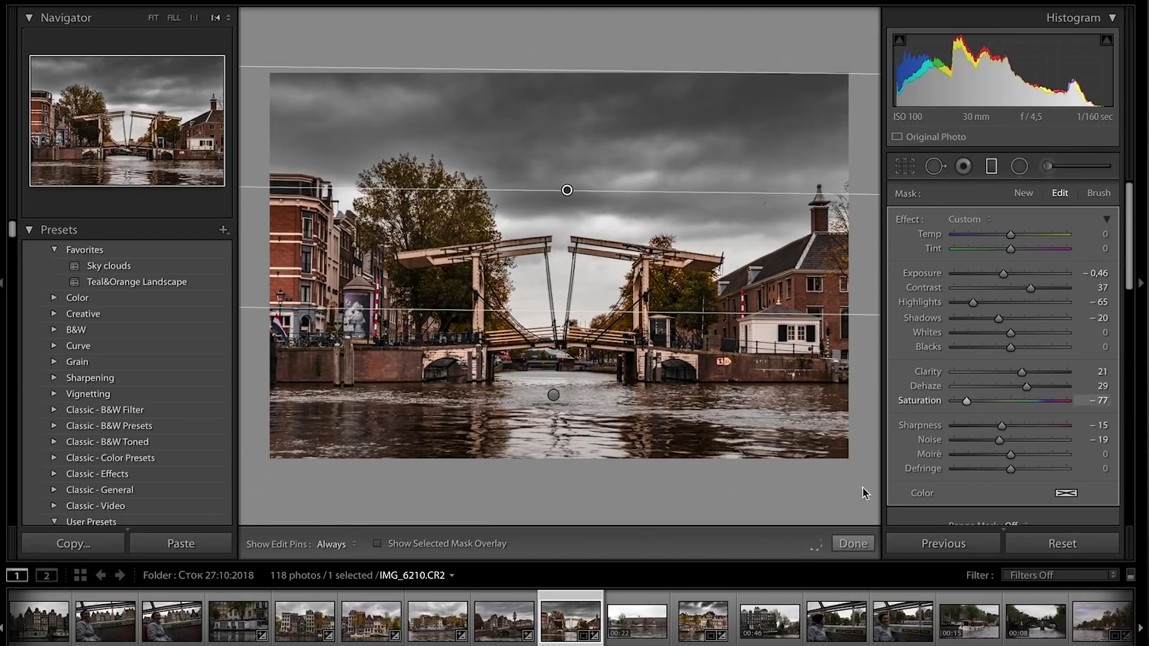
left_click(853, 543)
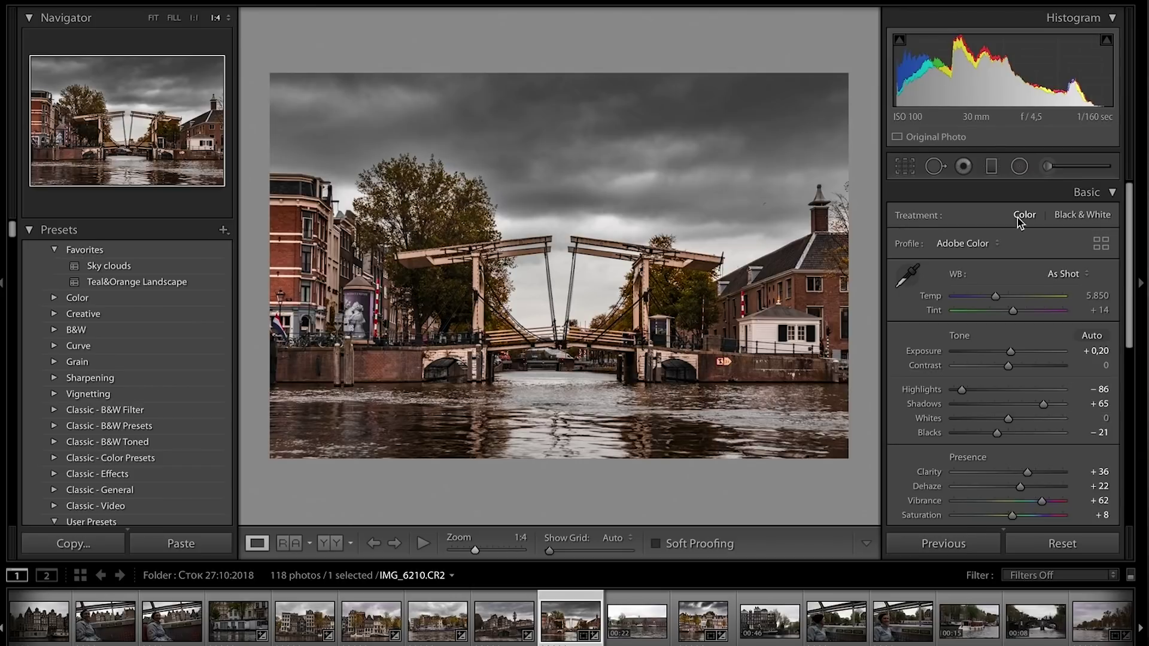
- Lower the canal water graduated filter's Saturation to −68
left_click(991, 168)
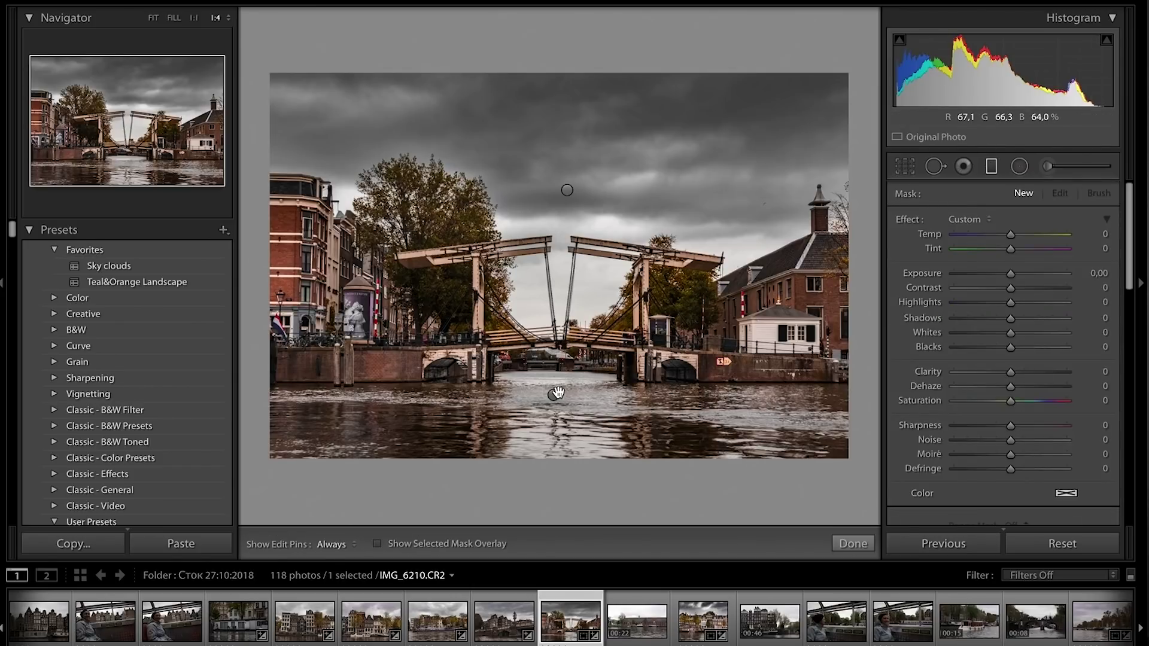
left_click(553, 395)
left_click_drag(987, 403, 981, 407)
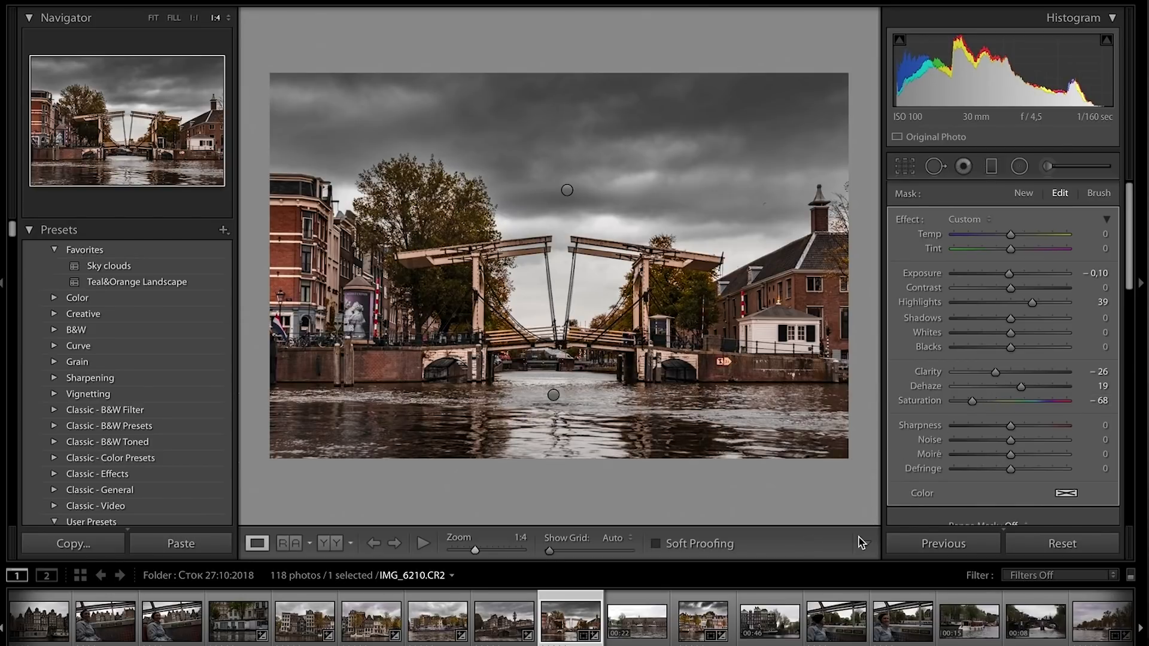
key("shift+m")
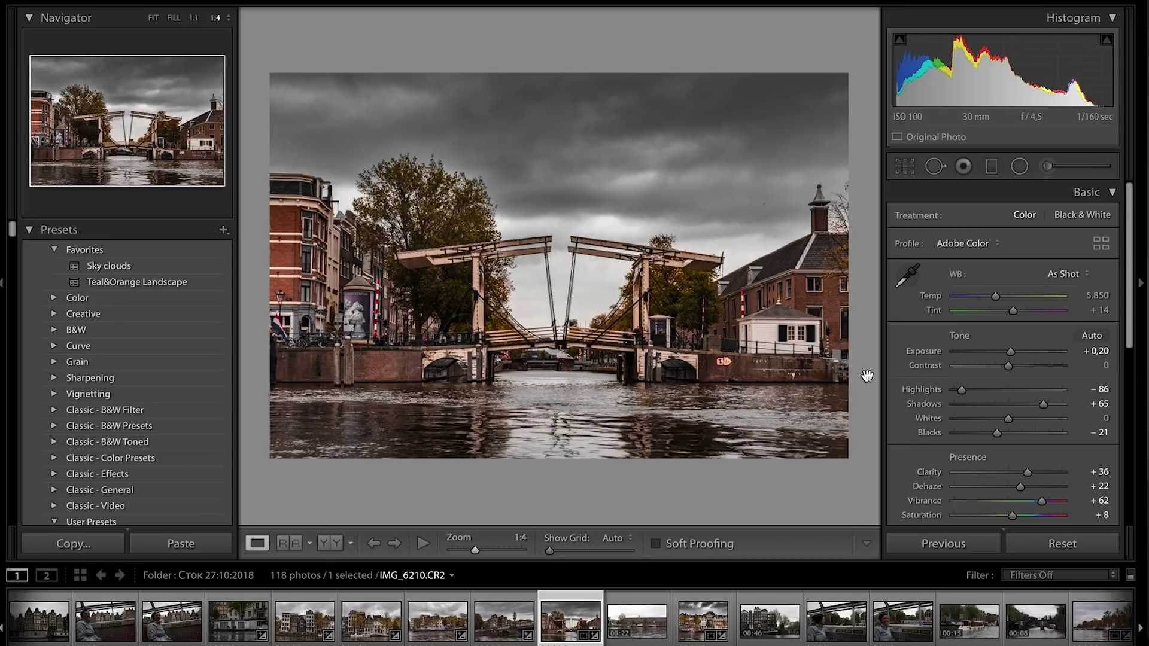